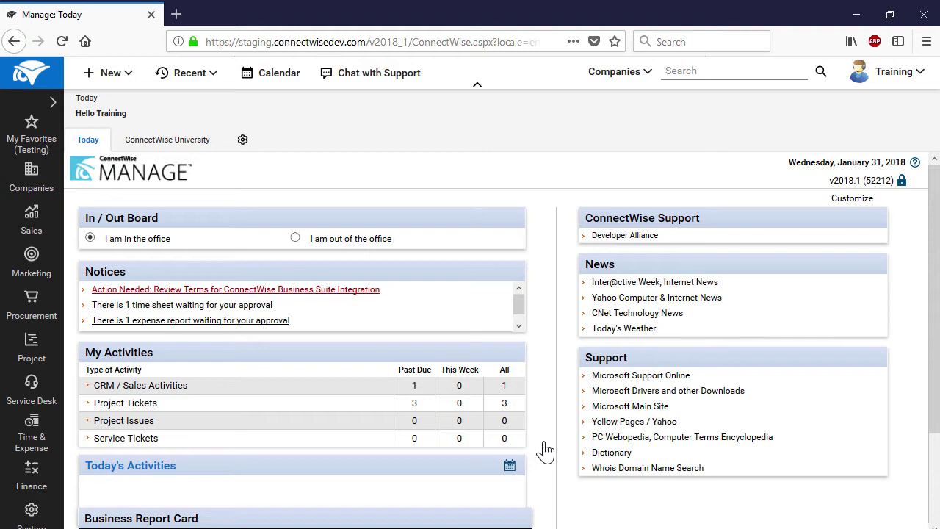
Start a new company DynanoCorporation with its street address, city Palo Alto and Company ID DynamoCorporation
{"action": "left_click", "coordinate": [116, 73]}
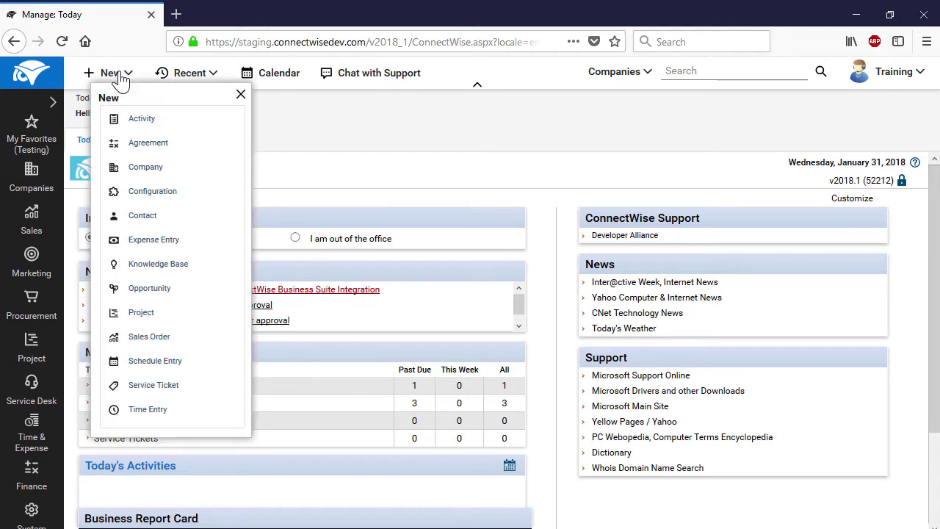
{"action": "left_click", "coordinate": [145, 169]}
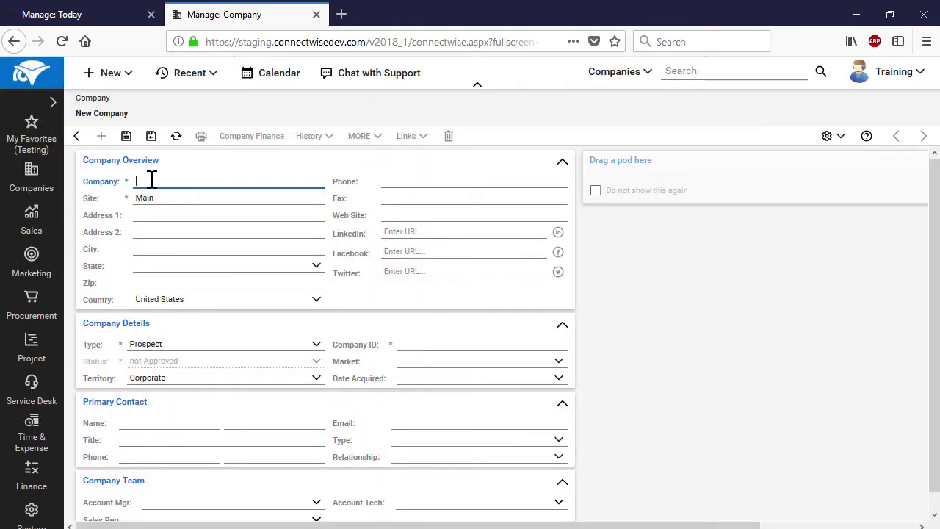
{"action": "type", "text": "nanoCorporation"}
{"action": "left_click", "coordinate": [177, 214]}
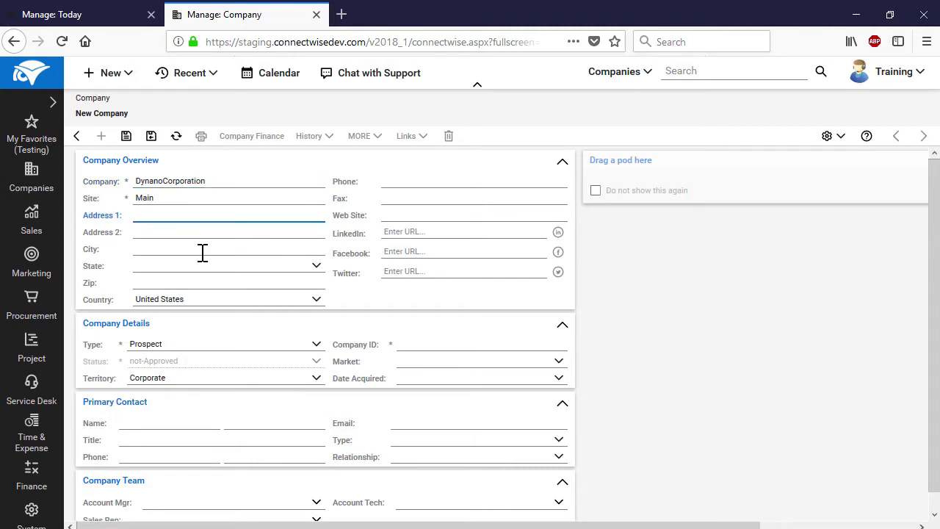
{"action": "type", "text": "Base Line Rd."}
{"action": "left_click", "coordinate": [202, 253]}
{"action": "type", "text": "Palo Alto"}
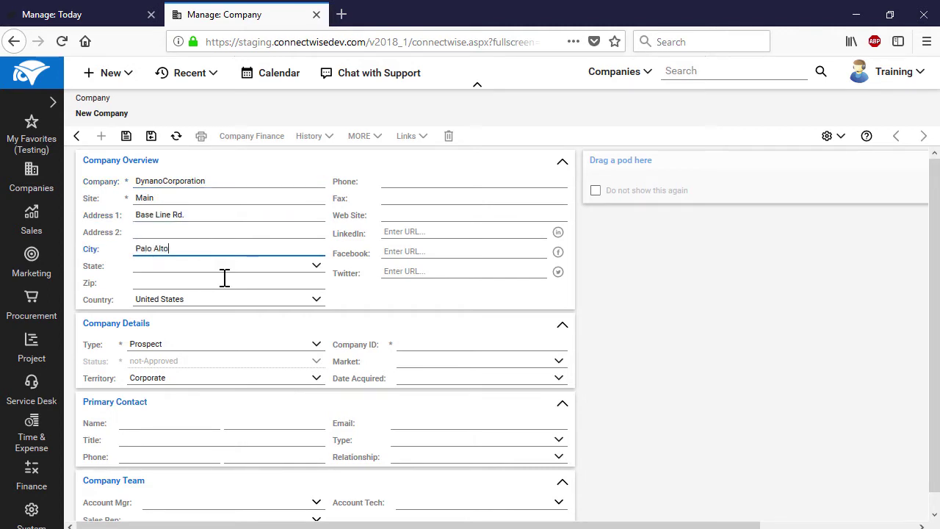
{"action": "left_click", "coordinate": [397, 346]}
{"action": "type", "text": "DynamoCorporation"}
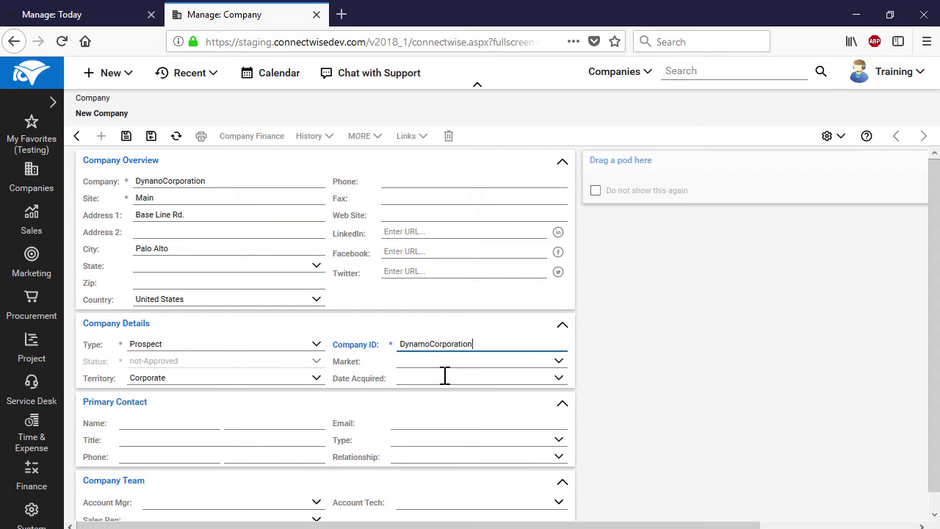
Keep the company type as Prospect and save the new company
{"action": "left_click", "coordinate": [318, 349]}
{"action": "left_click", "coordinate": [317, 352]}
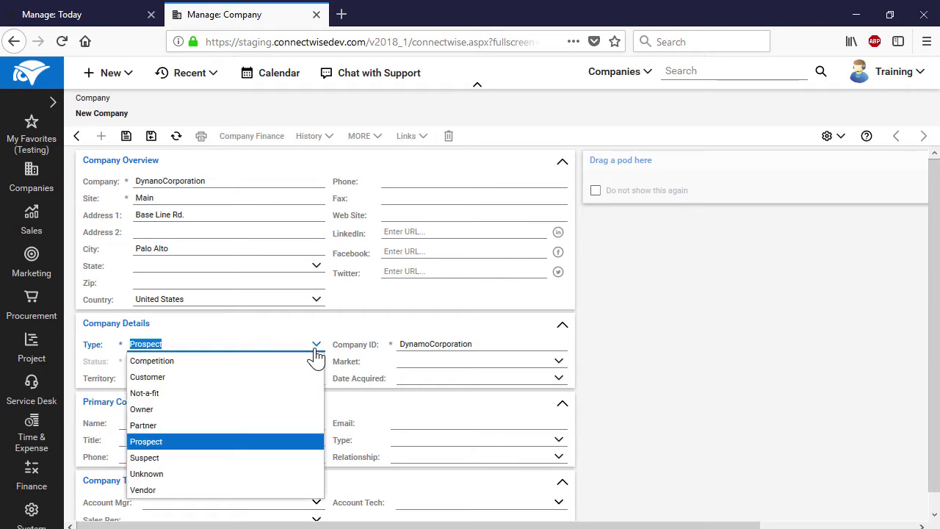
{"action": "left_click", "coordinate": [259, 441]}
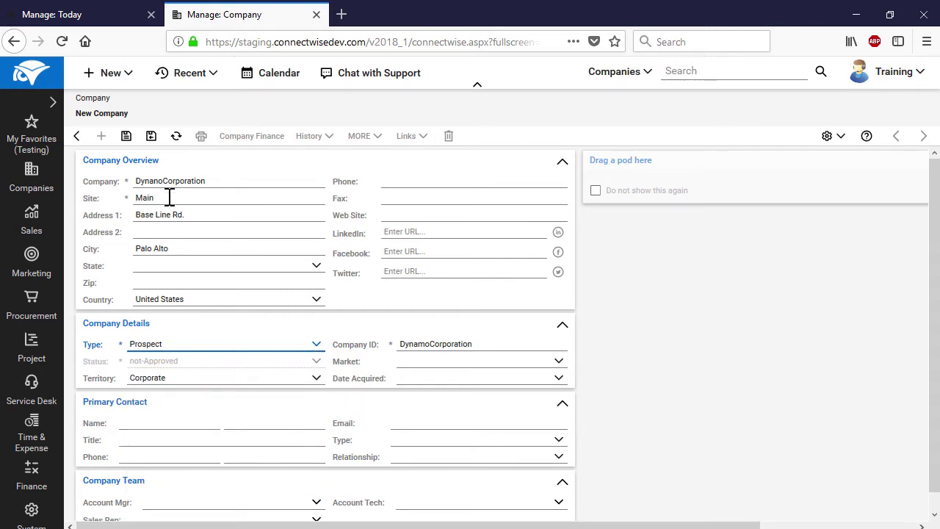
{"action": "left_click", "coordinate": [151, 137]}
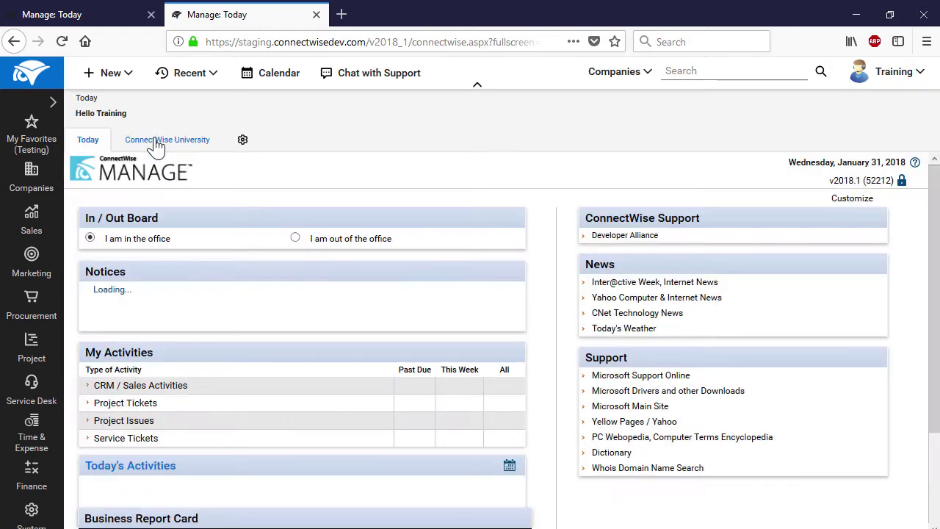
Find the company with Company ID 'dynamo' in the Company Finance list
{"action": "left_click", "coordinate": [34, 476]}
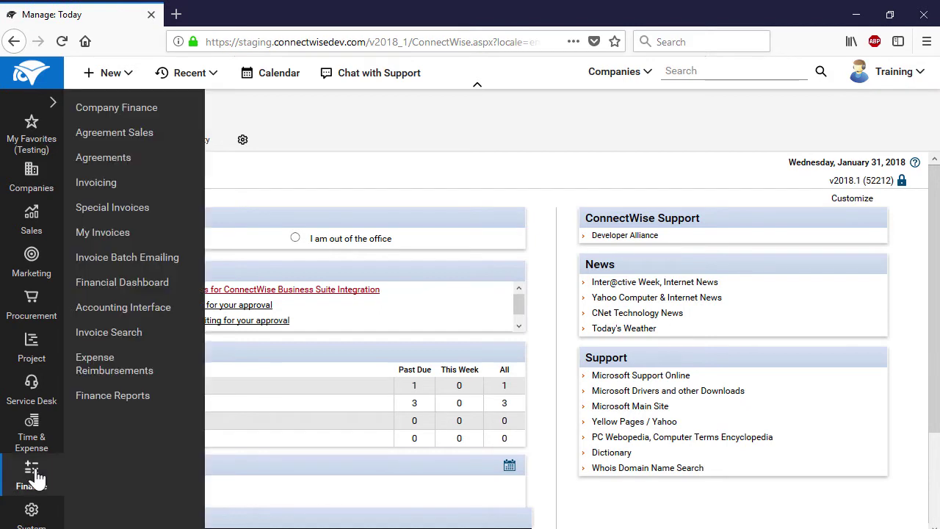
{"action": "left_click", "coordinate": [147, 111]}
{"action": "left_click", "coordinate": [273, 185]}
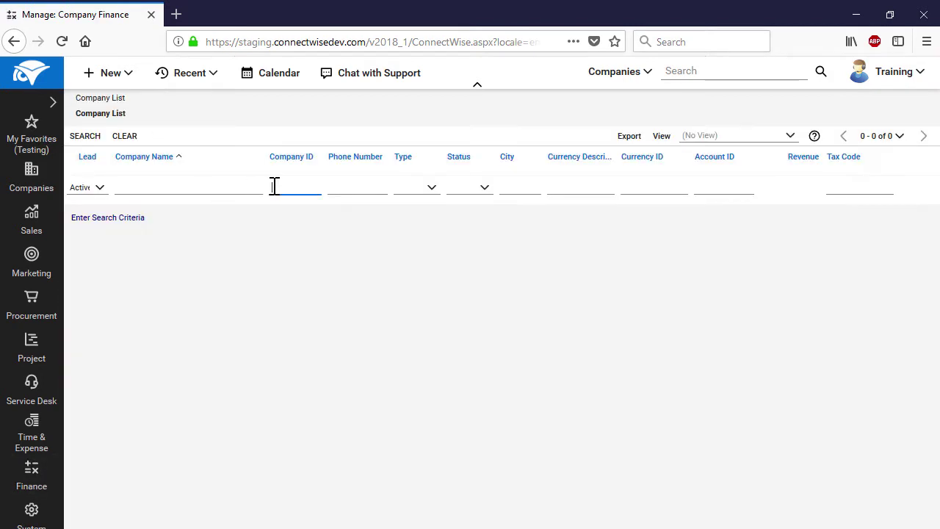
{"action": "type", "text": "dynamo"}
{"action": "key", "text": "Return"}
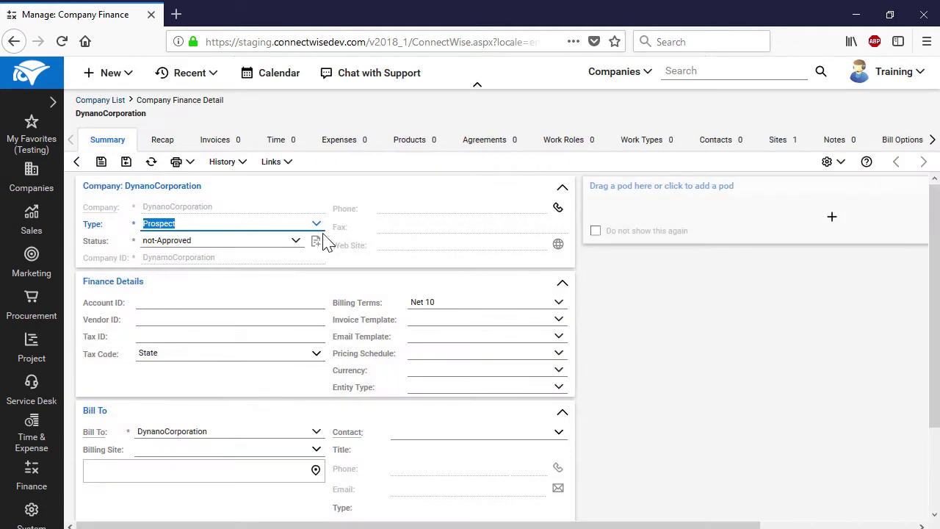
Set the company's status to Active and save and close it
{"action": "left_click", "coordinate": [295, 242]}
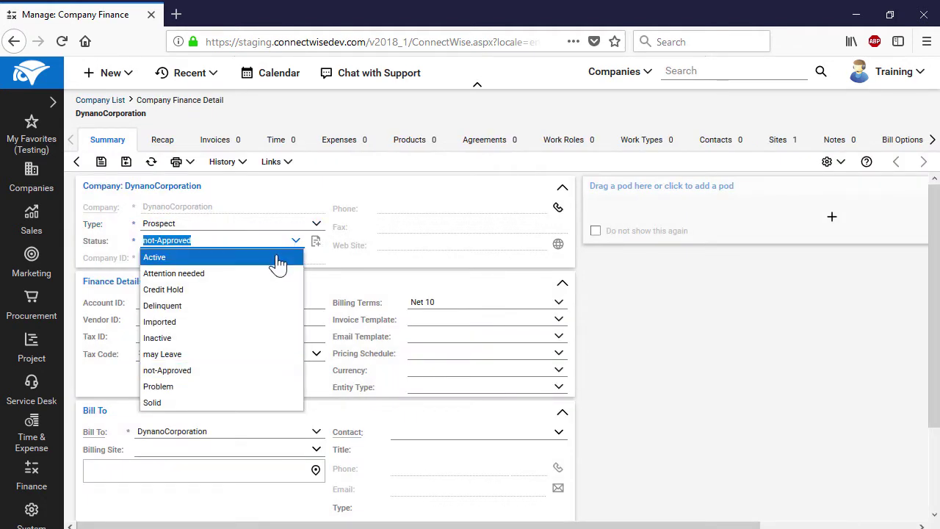
{"action": "left_click", "coordinate": [277, 260]}
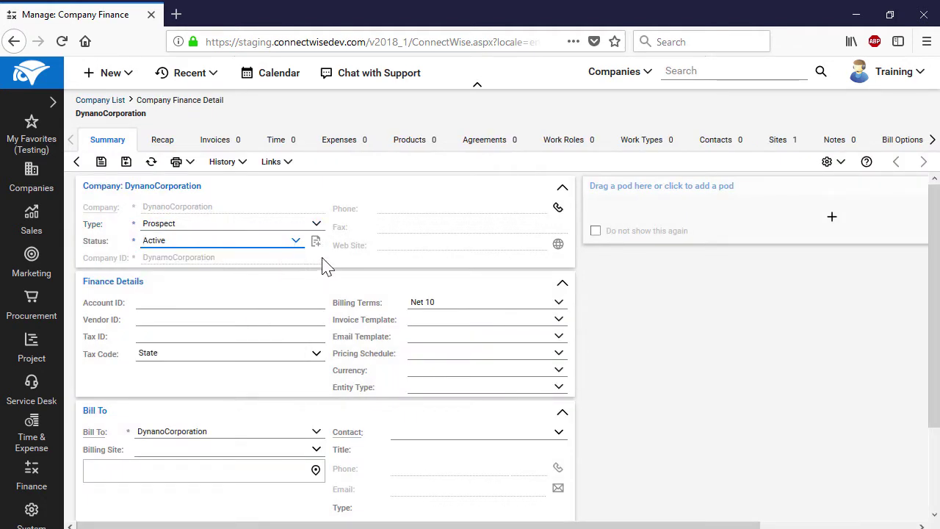
{"action": "left_click", "coordinate": [127, 166]}
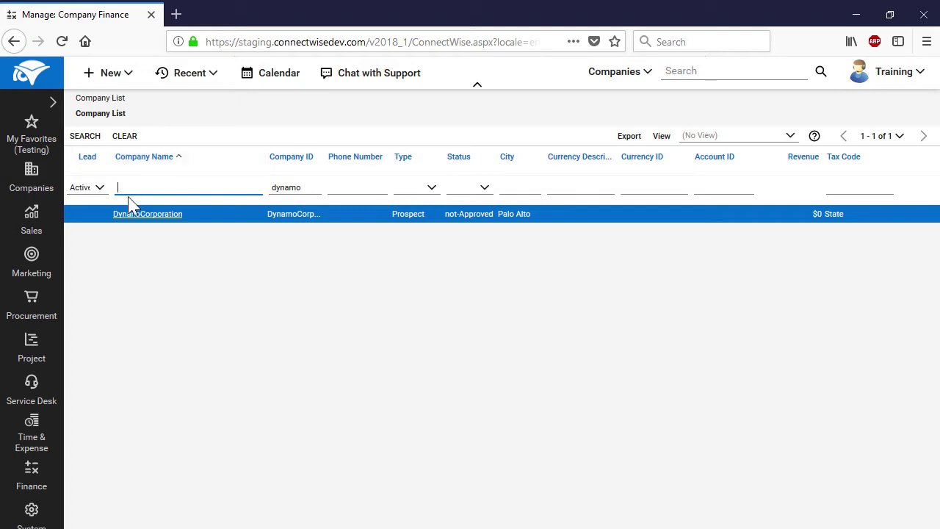
{"action": "left_click", "coordinate": [32, 512]}
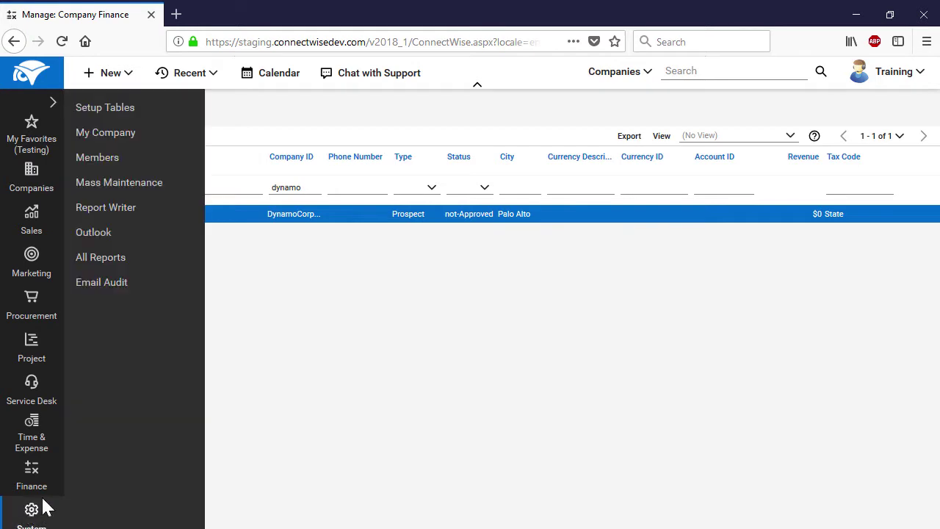
Start a new member from the API Members list under System > Members
{"action": "left_click", "coordinate": [99, 163]}
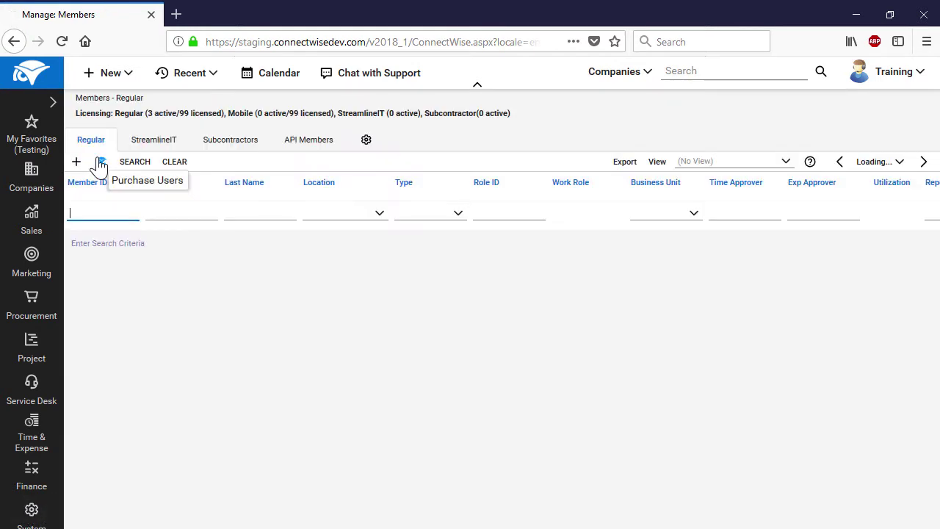
{"action": "left_click", "coordinate": [304, 145]}
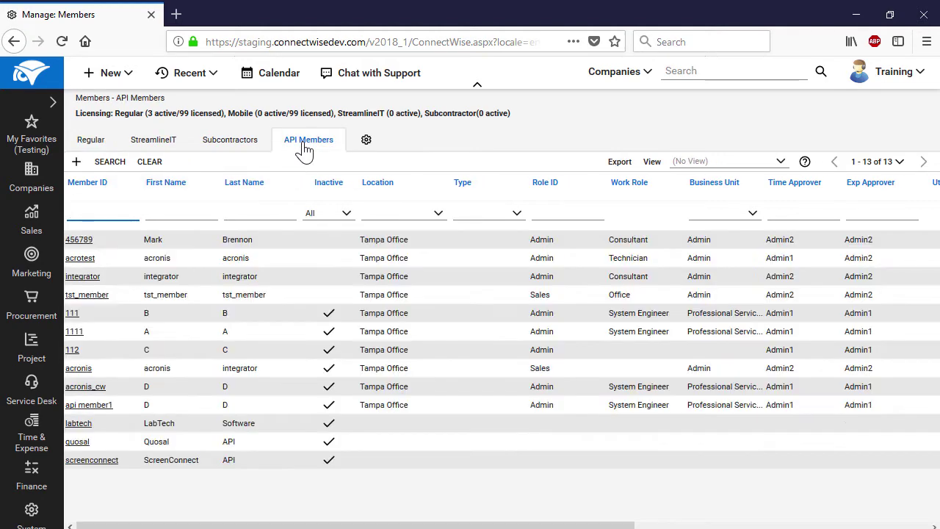
{"action": "left_click", "coordinate": [77, 162]}
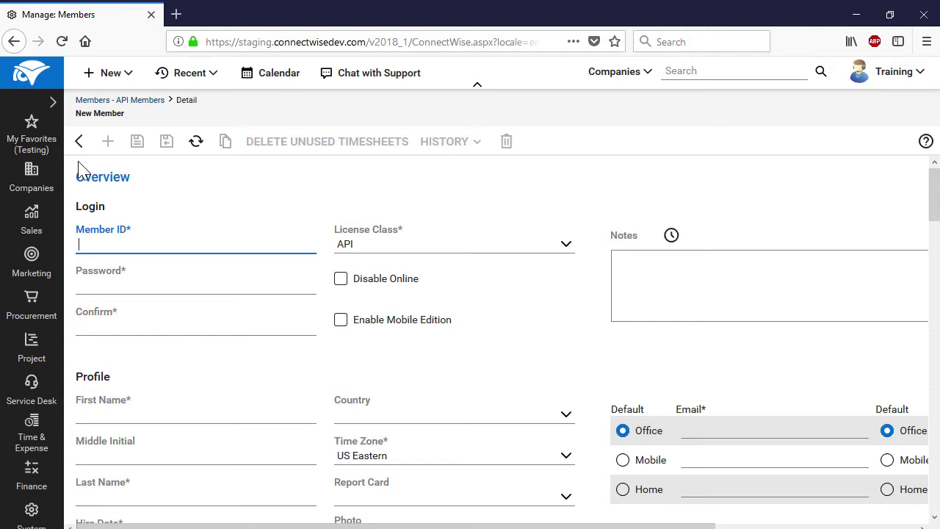
Enter Member ID 'ADC API Member' and set and confirm the member's password
{"action": "type", "text": "ADC API Member"}
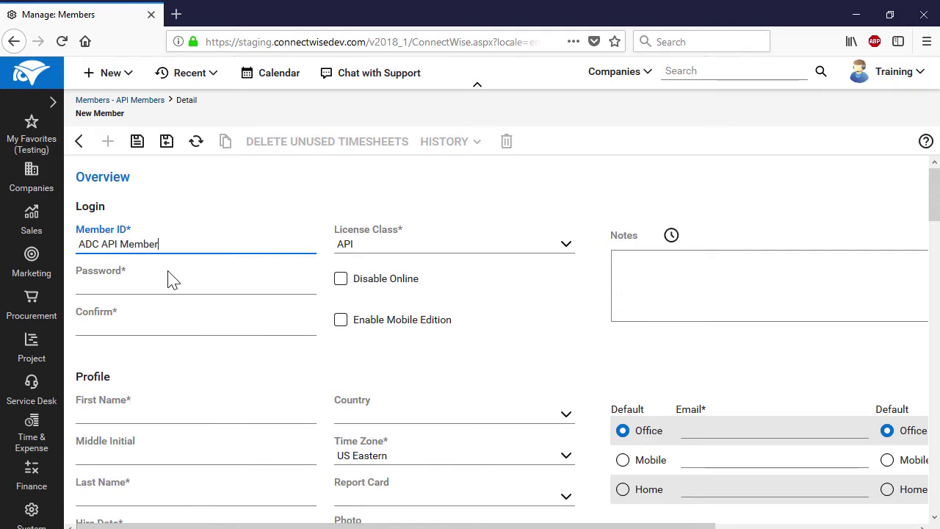
{"action": "left_click", "coordinate": [160, 285]}
{"action": "type", "text": "•••••••••••"}
{"action": "left_click", "coordinate": [166, 328]}
{"action": "type", "text": "•••••••••••"}
Fill in the member's first and last name, office e-mail and office phone number
{"action": "left_click", "coordinate": [214, 402]}
{"action": "scroll", "coordinate": [253, 377], "scroll_direction": "down", "scroll_amount": 1}
{"action": "left_click", "coordinate": [210, 414]}
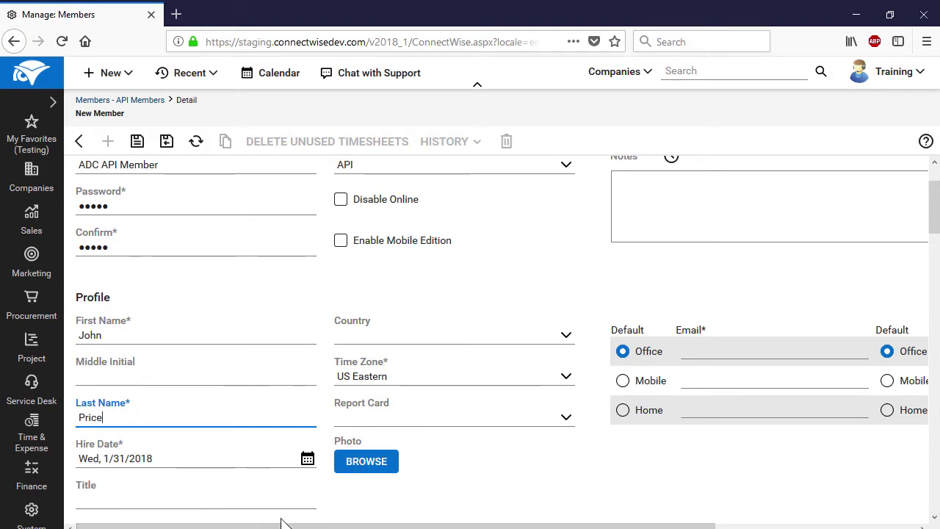
{"action": "left_click_drag", "start_coordinate": [287, 523], "coordinate": [514, 523]}
{"action": "left_click", "coordinate": [474, 356]}
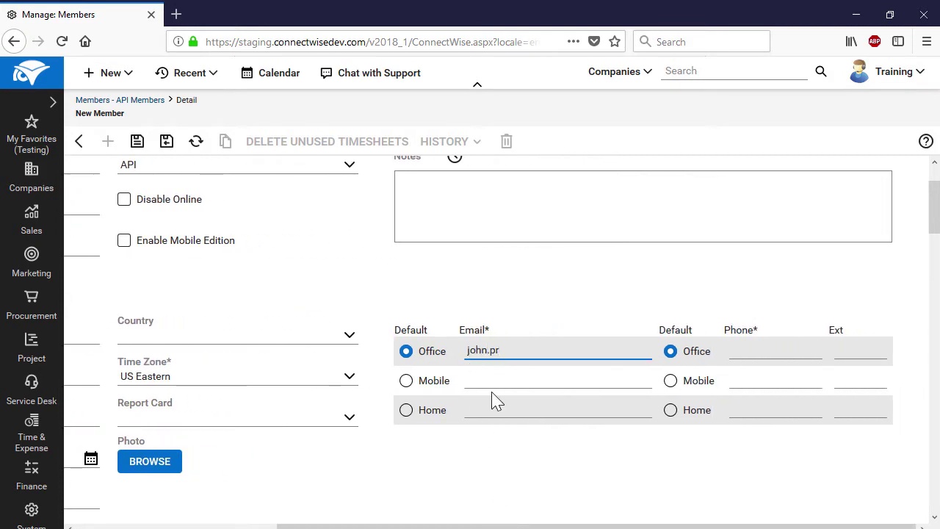
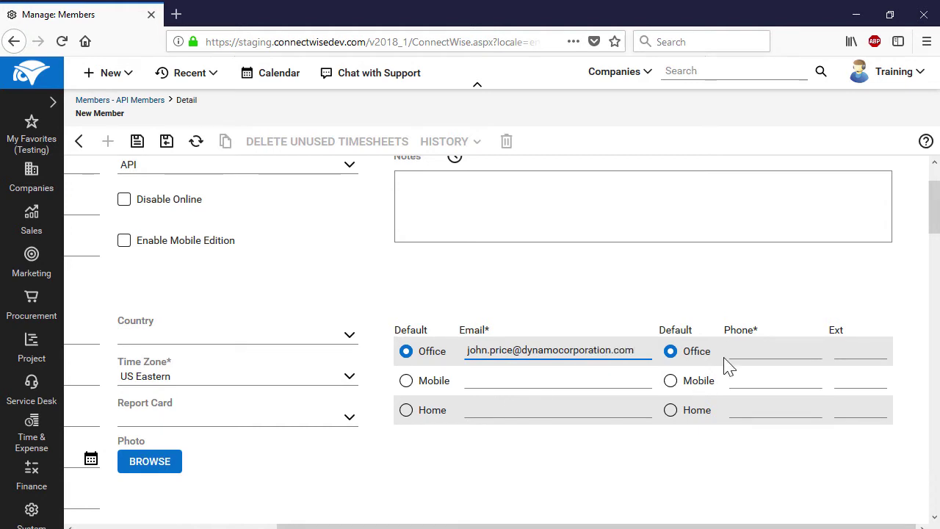
{"action": "left_click", "coordinate": [725, 356]}
{"action": "type", "text": "+16505552100"}
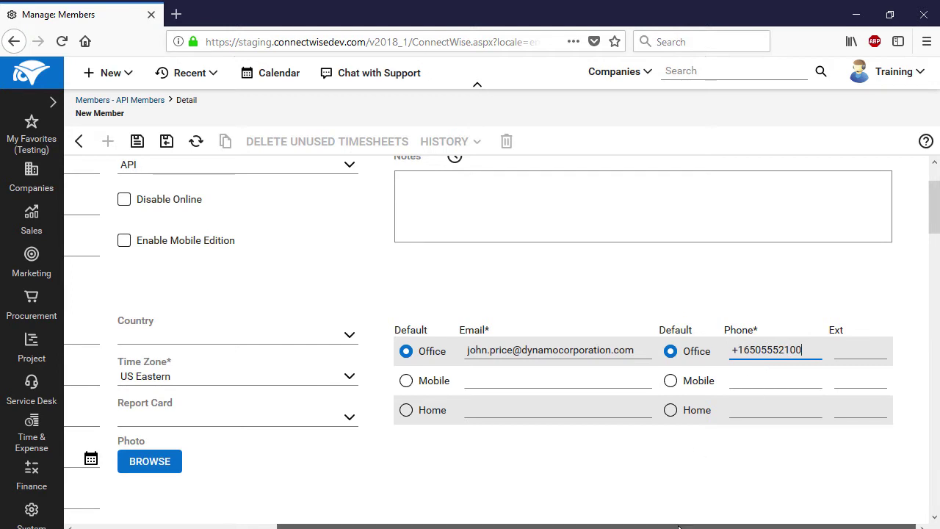
Keep the member's license class set to API
{"action": "scroll", "coordinate": [625, 470], "scroll_direction": "up", "scroll_amount": 2}
{"action": "scroll", "coordinate": [625, 470], "scroll_direction": "left", "scroll_amount": 3}
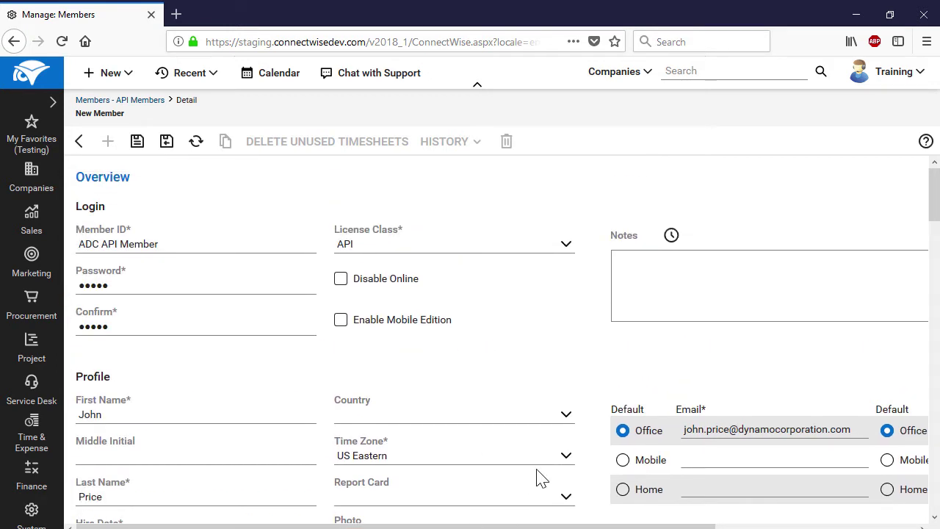
{"action": "left_click", "coordinate": [565, 245]}
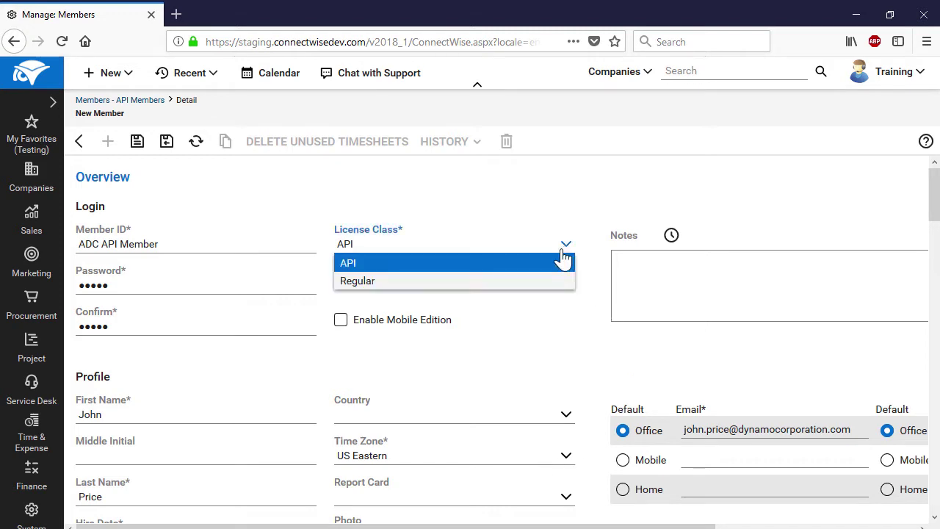
{"action": "left_click", "coordinate": [557, 265]}
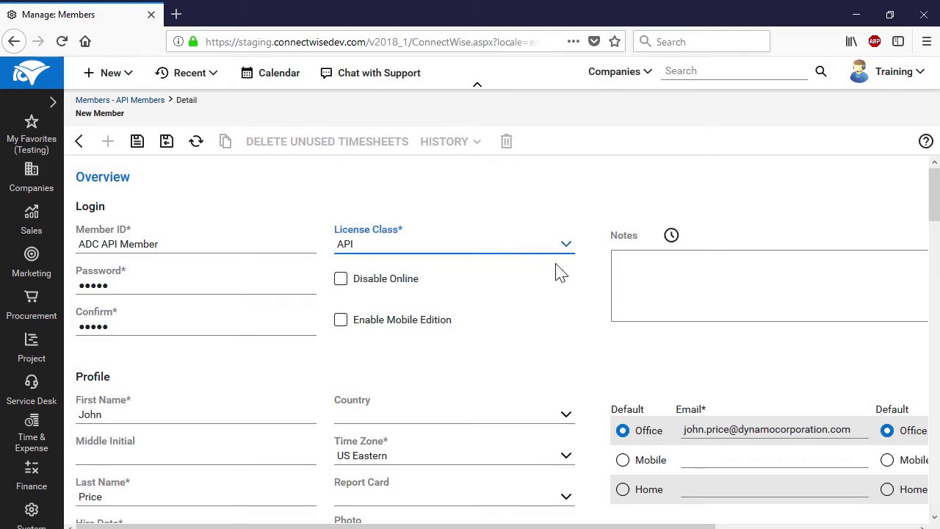
{"action": "scroll", "coordinate": [573, 312], "scroll_direction": "down", "scroll_amount": 5}
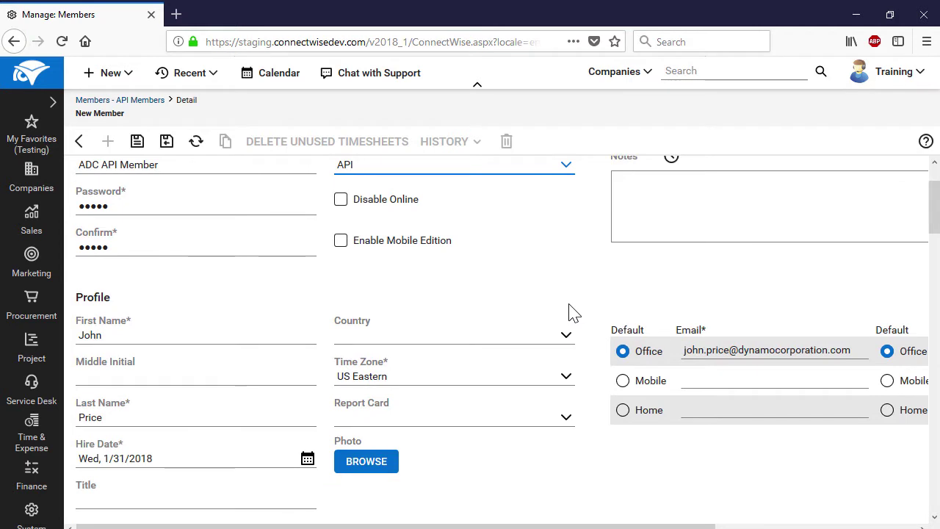
{"action": "scroll", "coordinate": [570, 312], "scroll_direction": "down", "scroll_amount": 5}
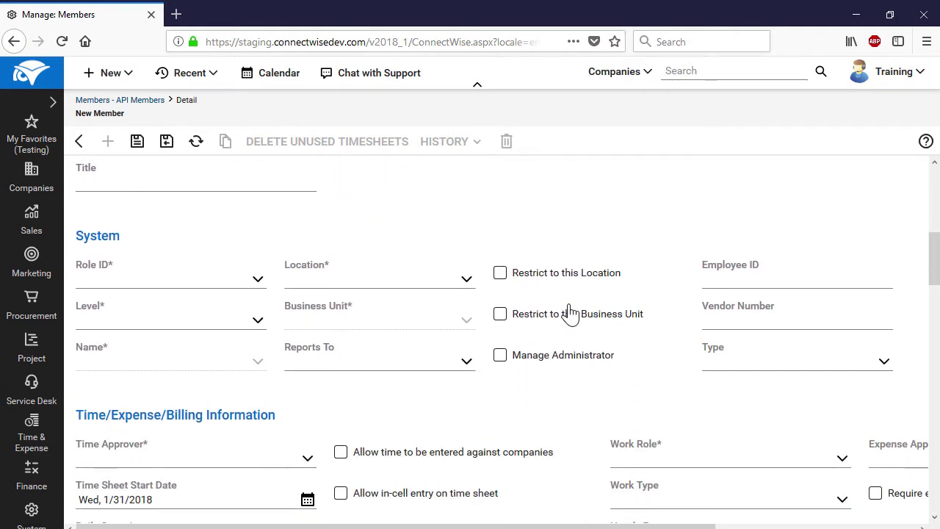
Set role ID Admin, location Tampa Office, level Corporate (Level 1), business unit Professional Services
{"action": "left_click", "coordinate": [258, 280]}
{"action": "left_click", "coordinate": [236, 304]}
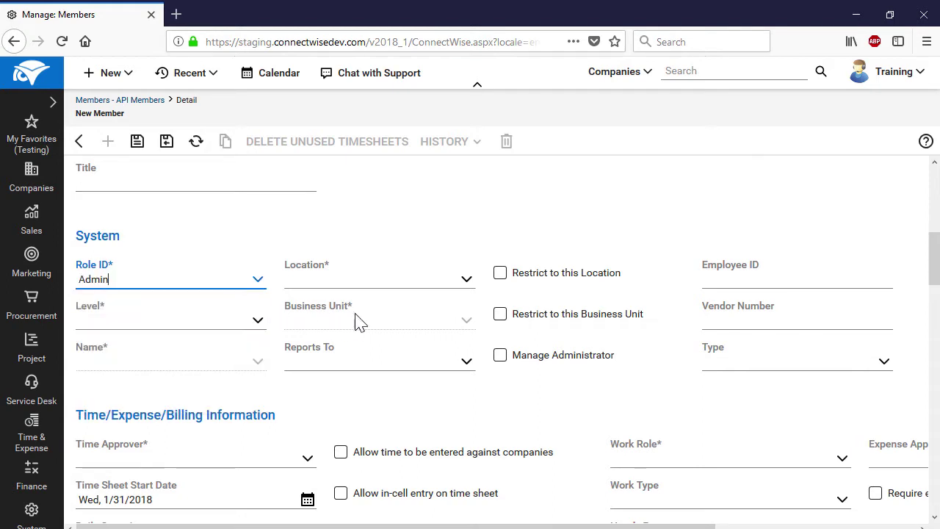
{"action": "left_click", "coordinate": [464, 287]}
{"action": "left_click", "coordinate": [439, 319]}
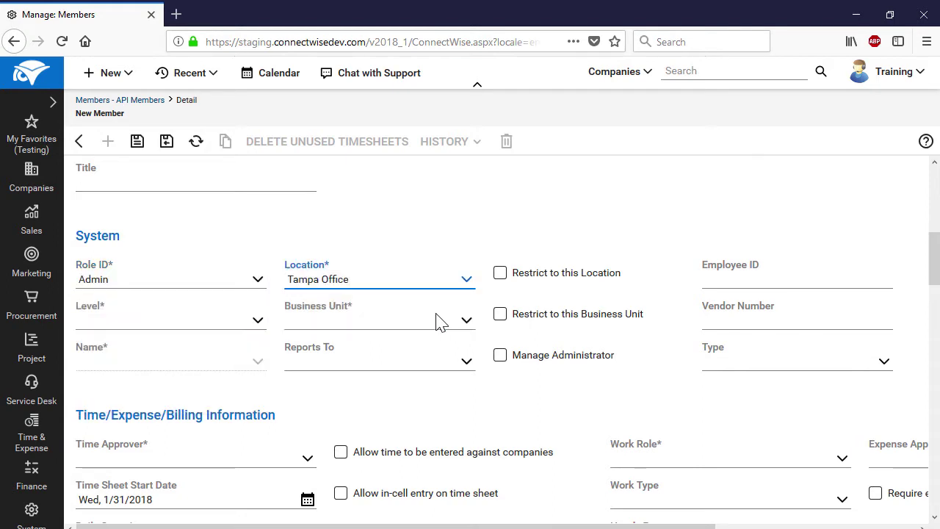
{"action": "left_click", "coordinate": [257, 321]}
{"action": "left_click", "coordinate": [250, 340]}
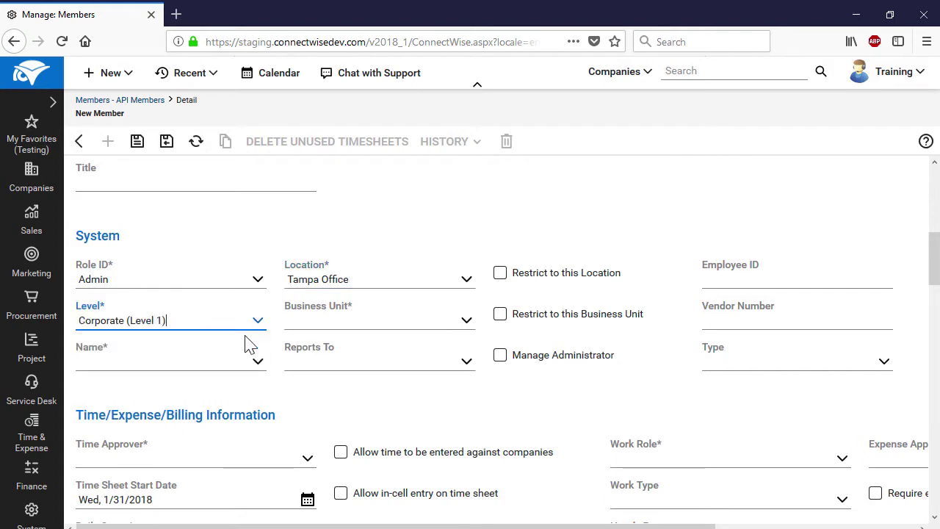
{"action": "left_click", "coordinate": [467, 324]}
{"action": "left_click", "coordinate": [432, 377]}
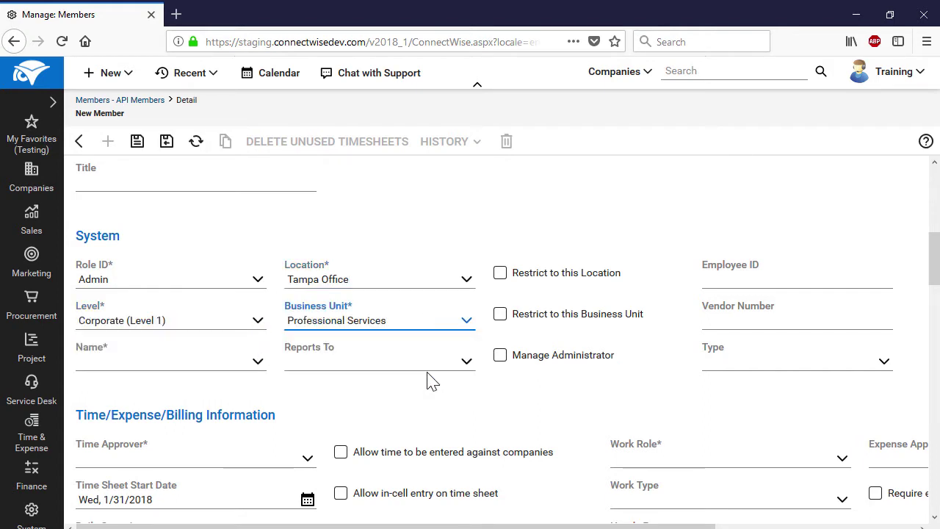
{"action": "left_click", "coordinate": [258, 360]}
{"action": "left_click", "coordinate": [252, 379]}
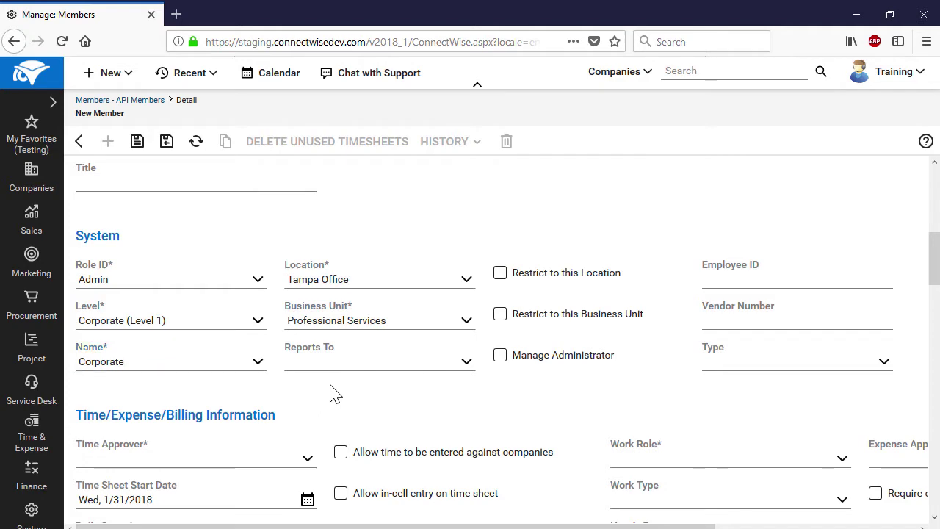
Make the admin member both the time approver and the expense approver
{"action": "scroll", "coordinate": [332, 393], "scroll_direction": "down", "scroll_amount": 4}
{"action": "left_click", "coordinate": [309, 304]}
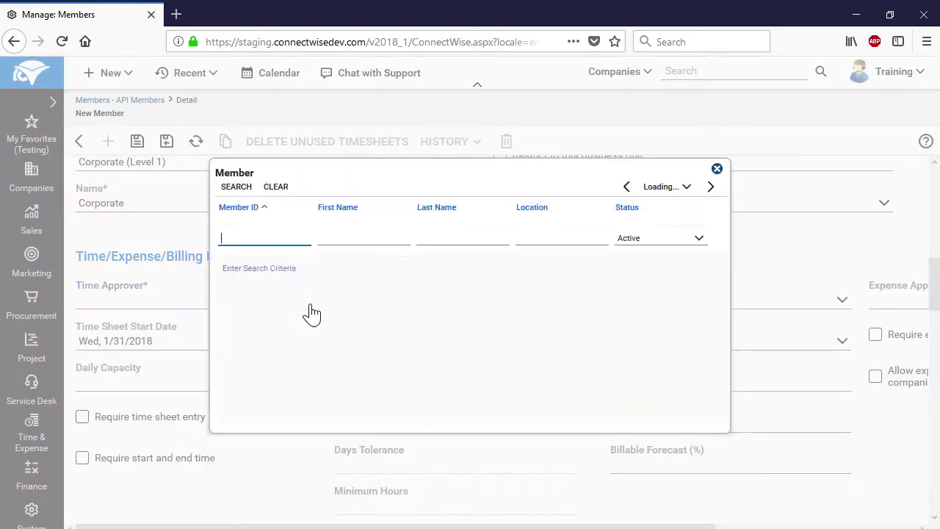
{"action": "left_click", "coordinate": [234, 265]}
{"action": "left_click_drag", "start_coordinate": [445, 525], "coordinate": [667, 519]}
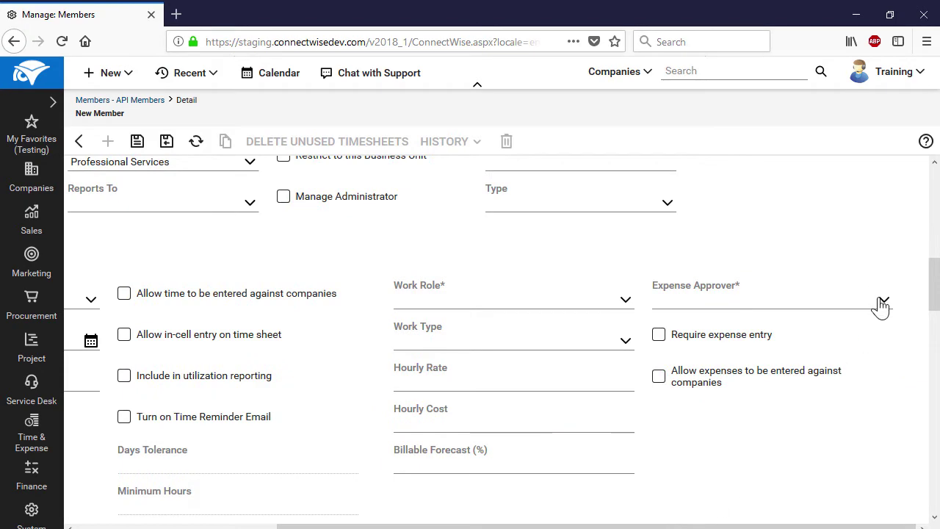
{"action": "left_click", "coordinate": [881, 304]}
{"action": "left_click", "coordinate": [234, 266]}
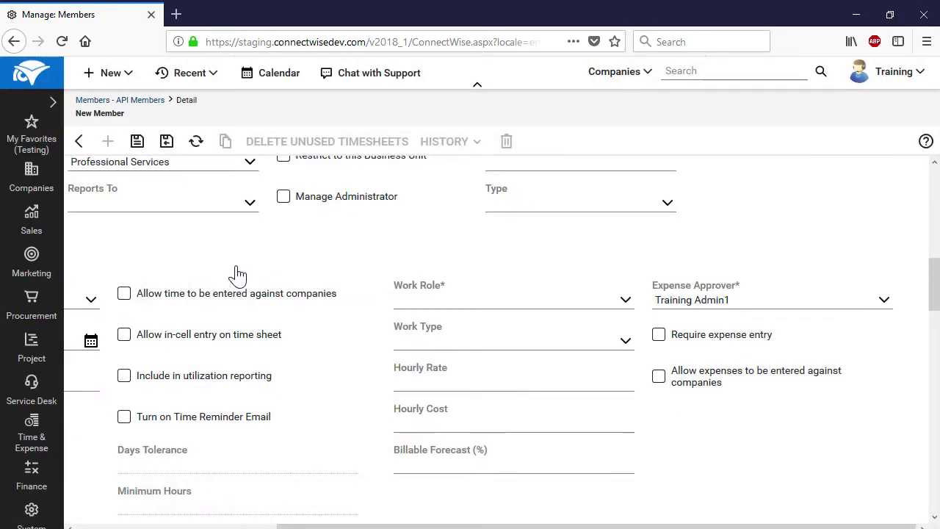
Set work role System Engineer and default territory Tampa Office, then save the member
{"action": "left_click", "coordinate": [626, 302]}
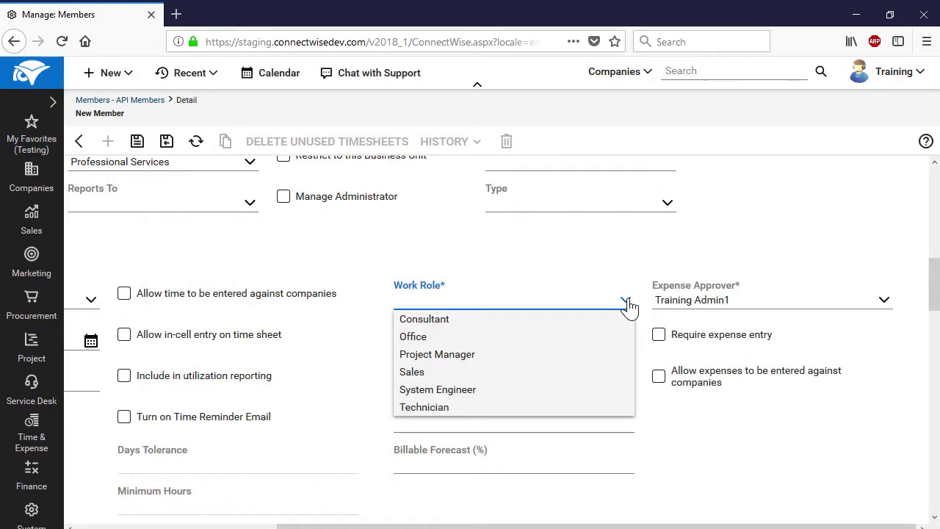
{"action": "left_click", "coordinate": [582, 390]}
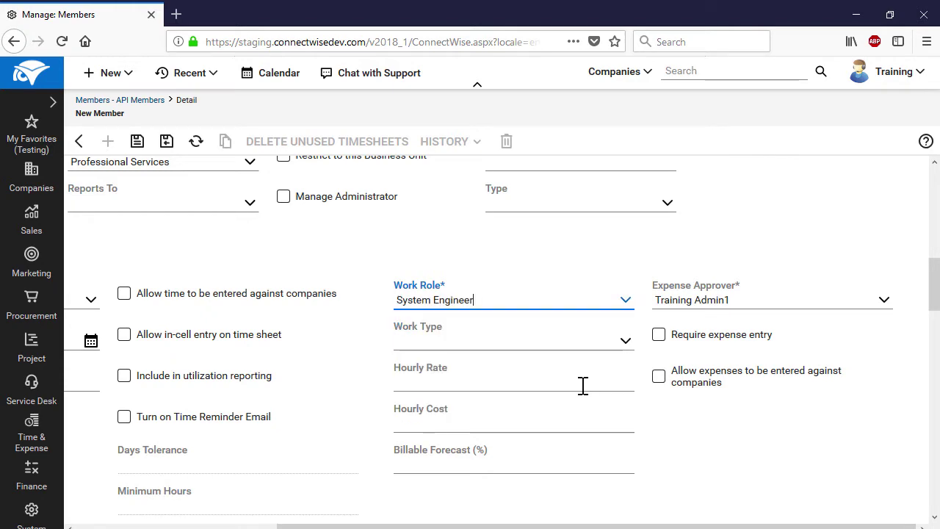
{"action": "left_click_drag", "start_coordinate": [481, 525], "coordinate": [280, 525]}
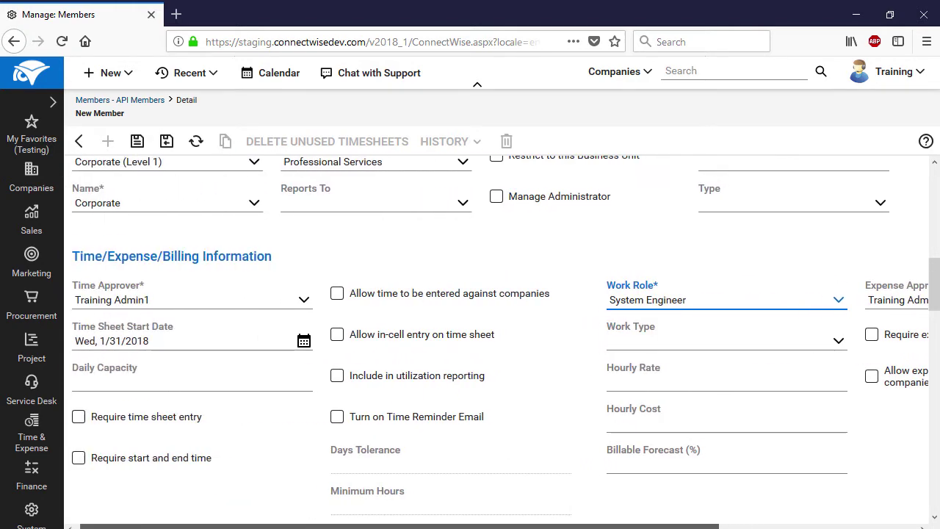
{"action": "scroll", "coordinate": [296, 452], "scroll_direction": "down", "scroll_amount": 10}
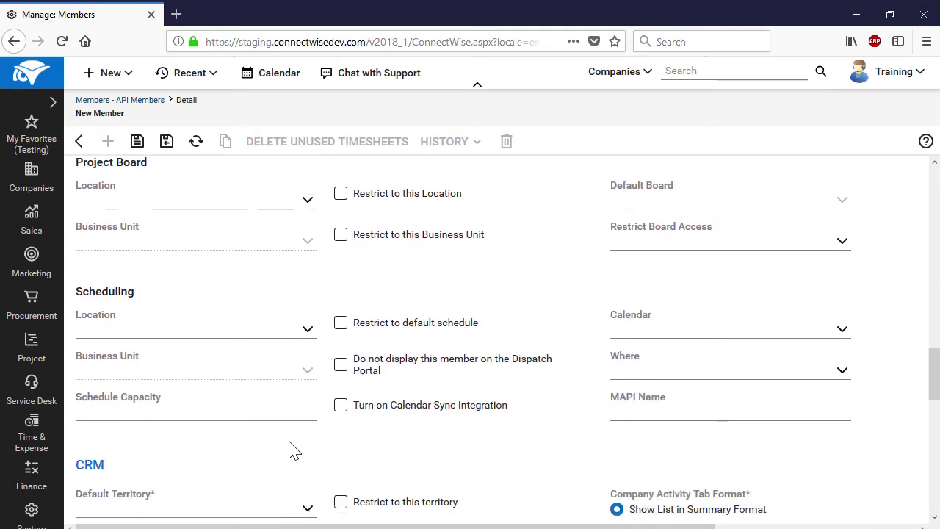
{"action": "left_click", "coordinate": [308, 350]}
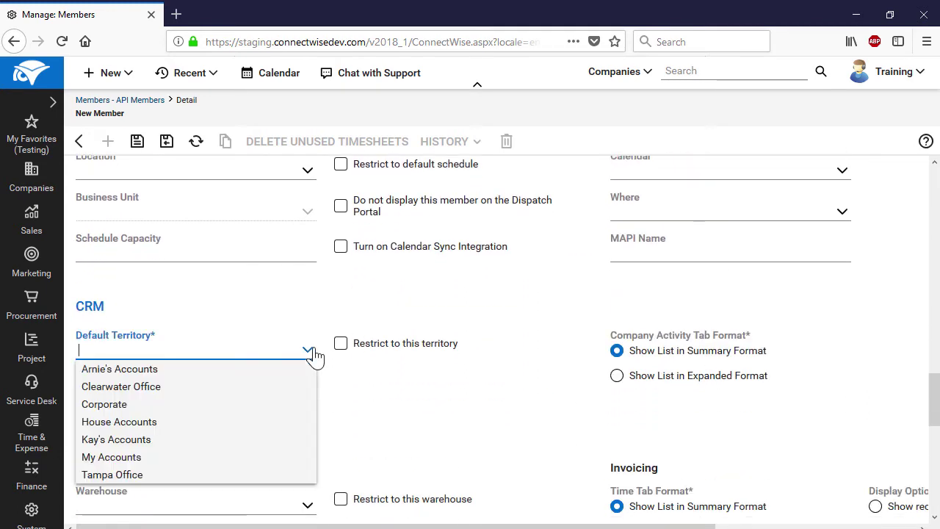
{"action": "left_click", "coordinate": [247, 475]}
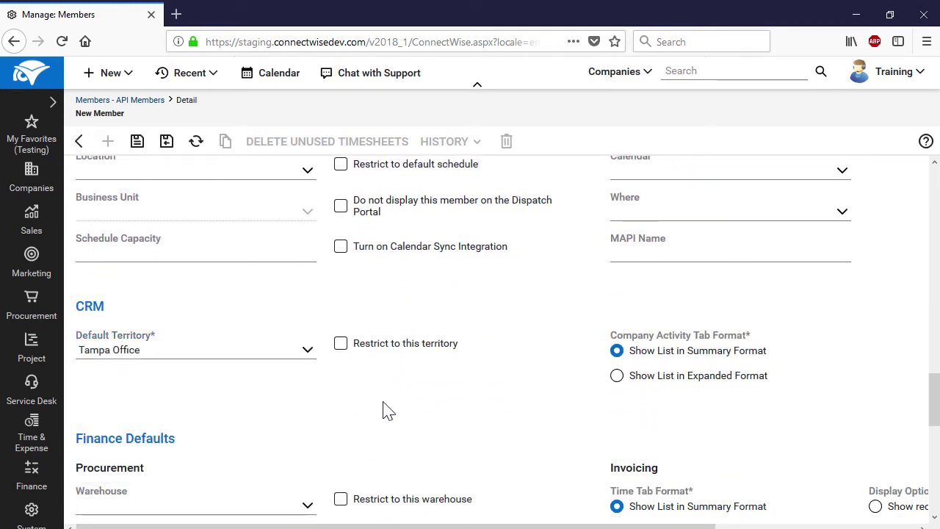
{"action": "scroll", "coordinate": [388, 410], "scroll_direction": "up", "scroll_amount": 15}
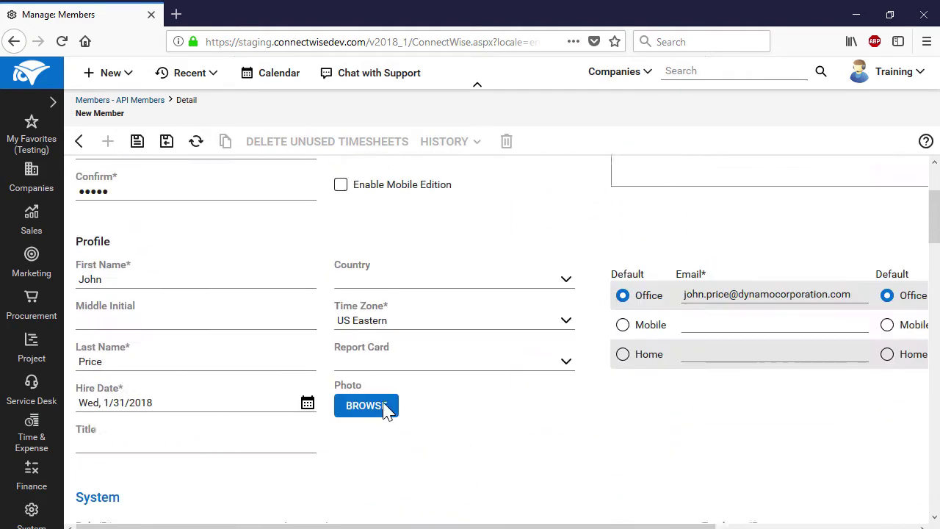
{"action": "left_click", "coordinate": [137, 141]}
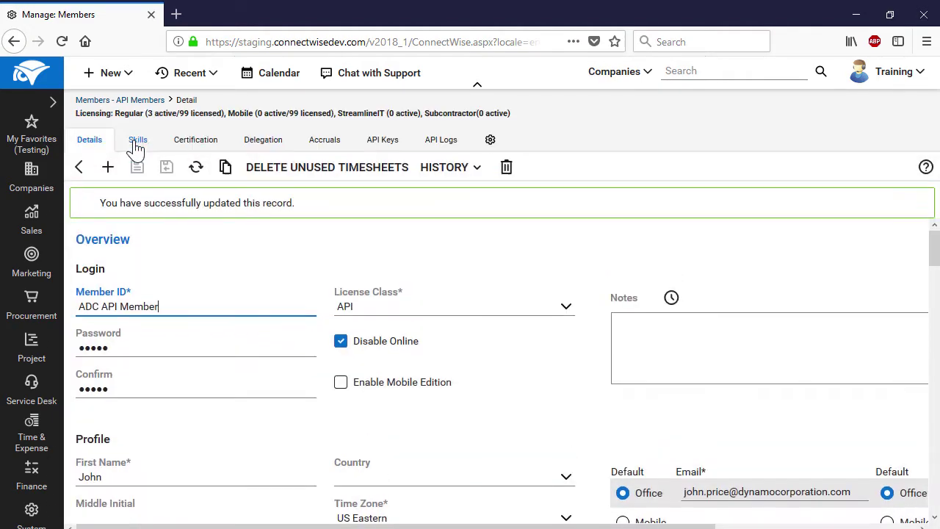
Switch to the member's API Keys tab, which lists no keys yet
{"action": "left_click", "coordinate": [925, 167]}
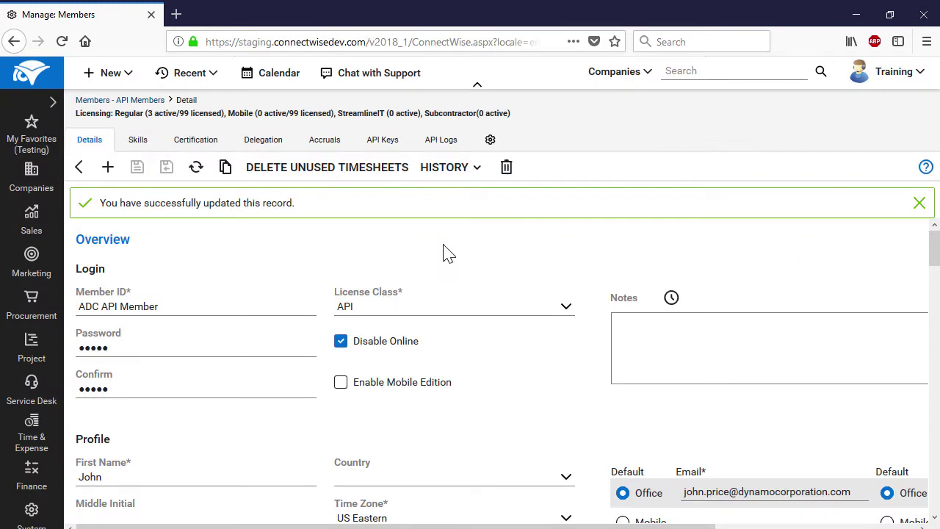
{"action": "left_click", "coordinate": [377, 147]}
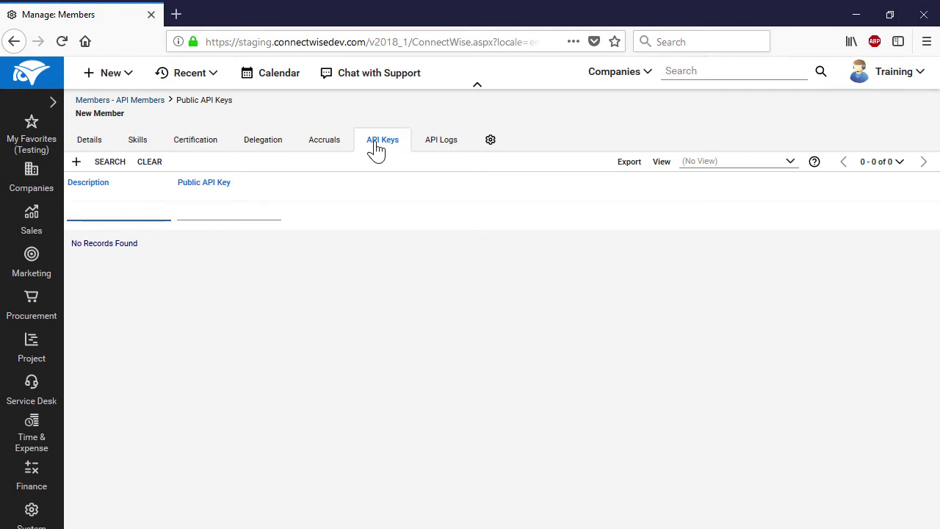
Add an API key described 'ADC-CW Integration', generate its key pair, and save it again
{"action": "left_click", "coordinate": [77, 166]}
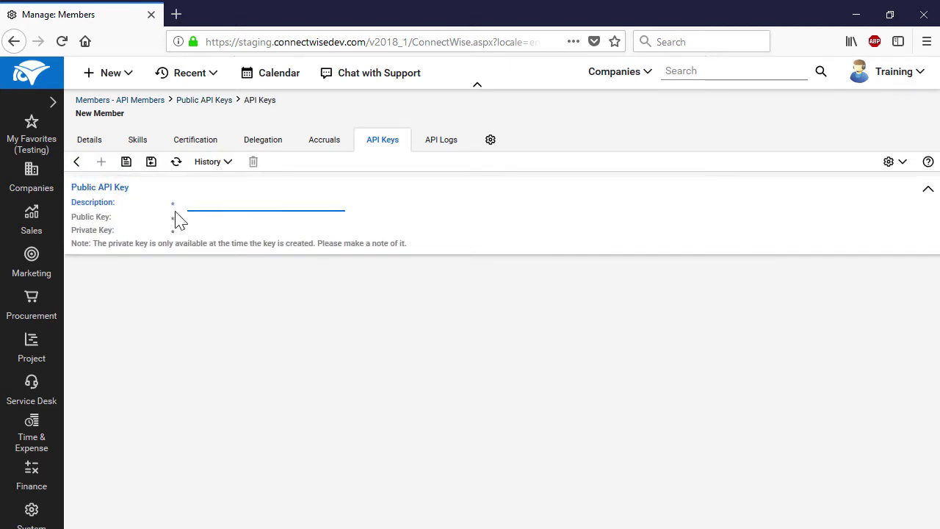
{"action": "type", "text": "ADC-CW Integration"}
{"action": "left_click", "coordinate": [127, 166]}
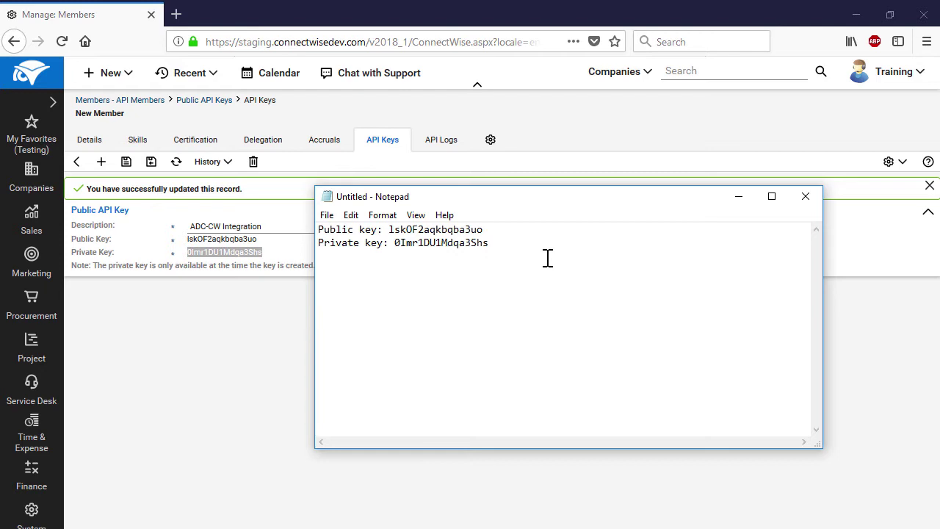
{"action": "key", "text": "alt+Tab"}
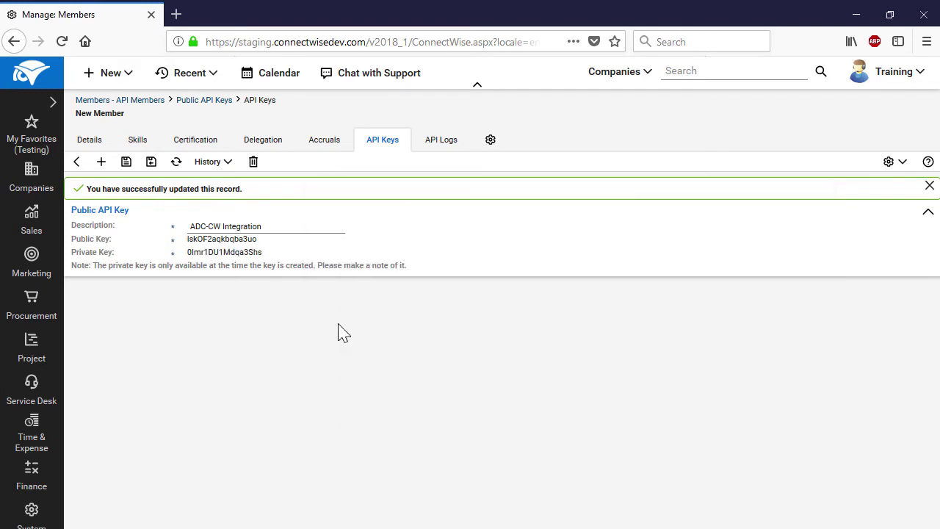
{"action": "left_click", "coordinate": [127, 162]}
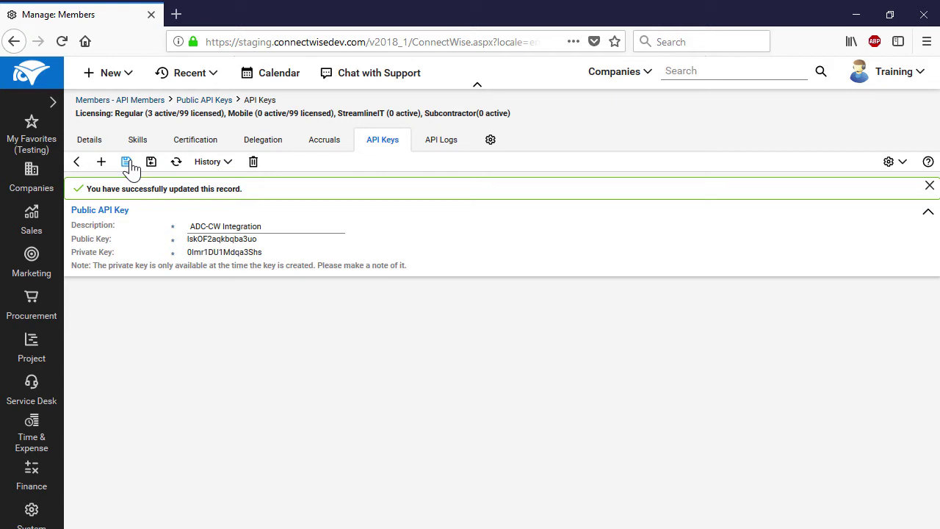
{"action": "left_click", "coordinate": [40, 305]}
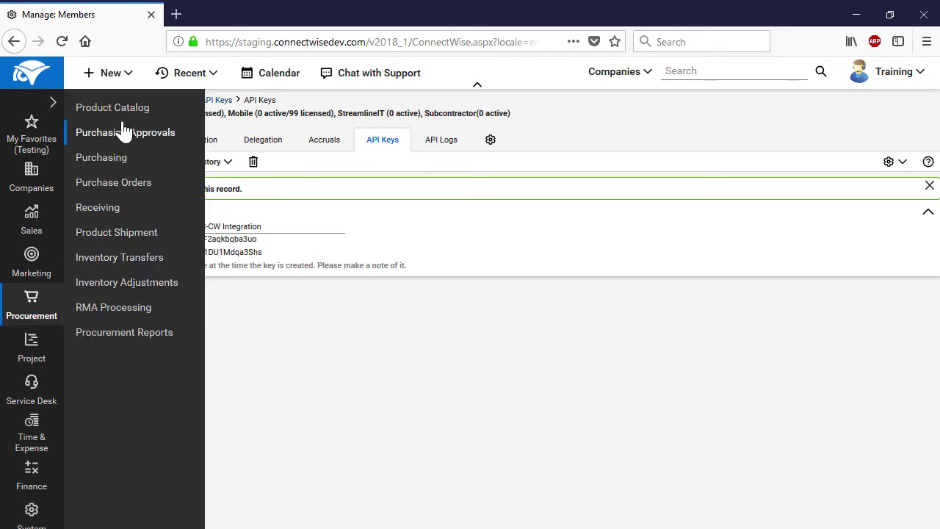
Start a new catalog product DC Server Backup described 'Server backup service for Dynamo Corporation'
{"action": "left_click", "coordinate": [114, 114]}
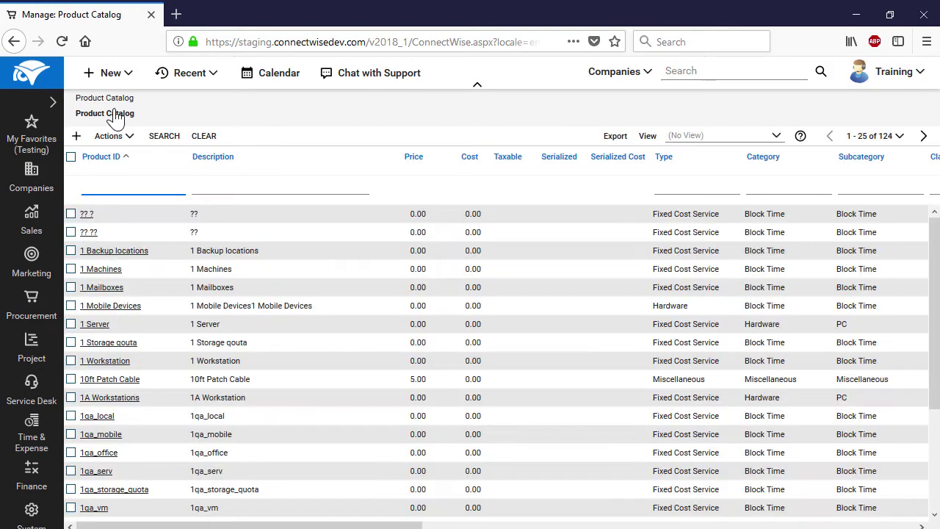
{"action": "left_click", "coordinate": [78, 139]}
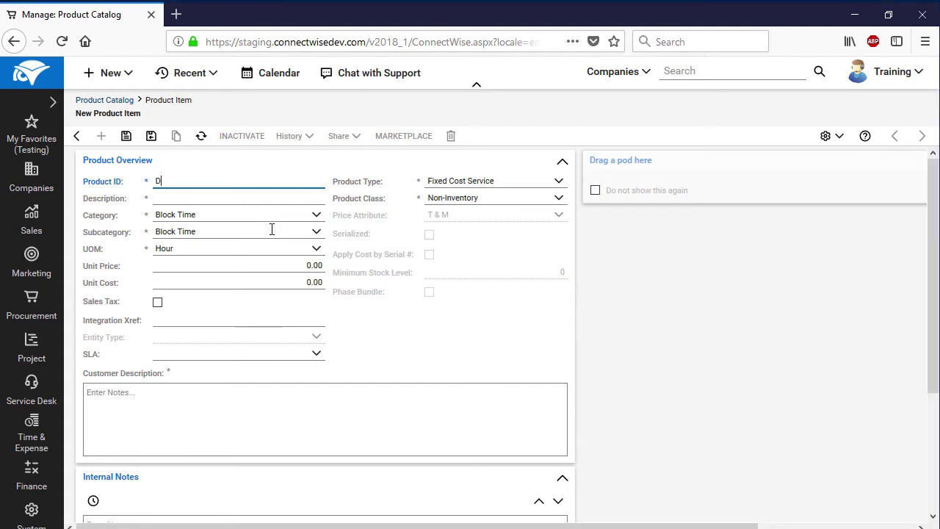
{"action": "type", "text": "Server Backup"}
{"action": "key", "text": "Tab"}
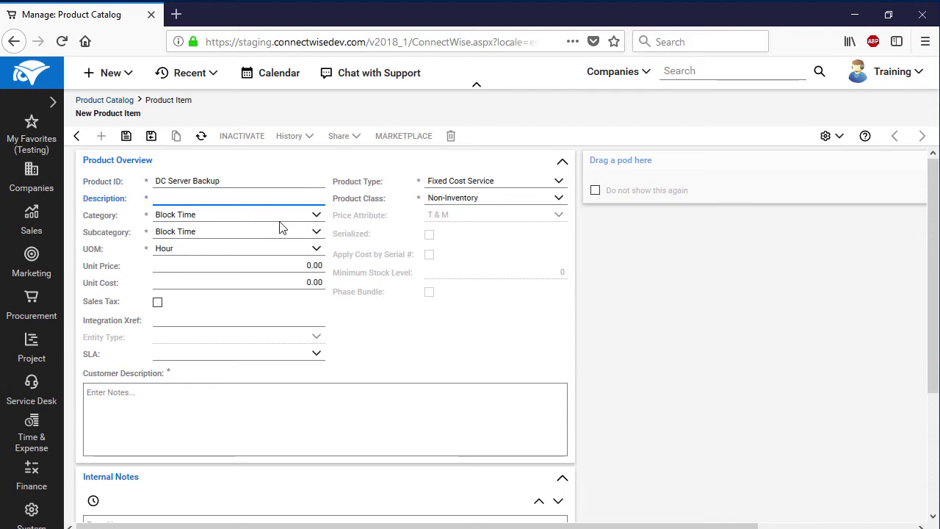
{"action": "type", "text": "Server backup service for Dynamo Corporation"}
Set category and subcategory Managed Services, unit Month, cost 5 and price 10
{"action": "left_click", "coordinate": [316, 214]}
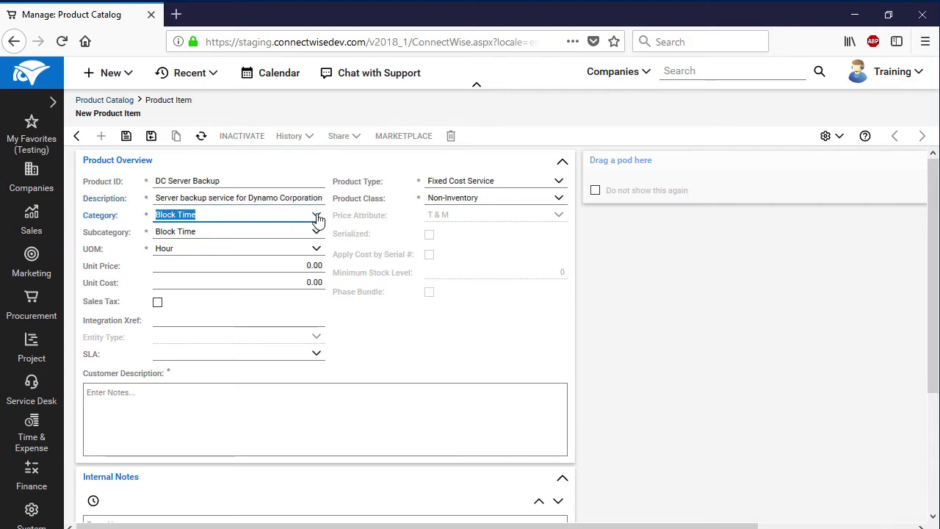
{"action": "left_click", "coordinate": [265, 279]}
{"action": "left_click", "coordinate": [316, 231]}
{"action": "left_click", "coordinate": [304, 265]}
{"action": "left_click", "coordinate": [317, 249]}
{"action": "left_click", "coordinate": [250, 330]}
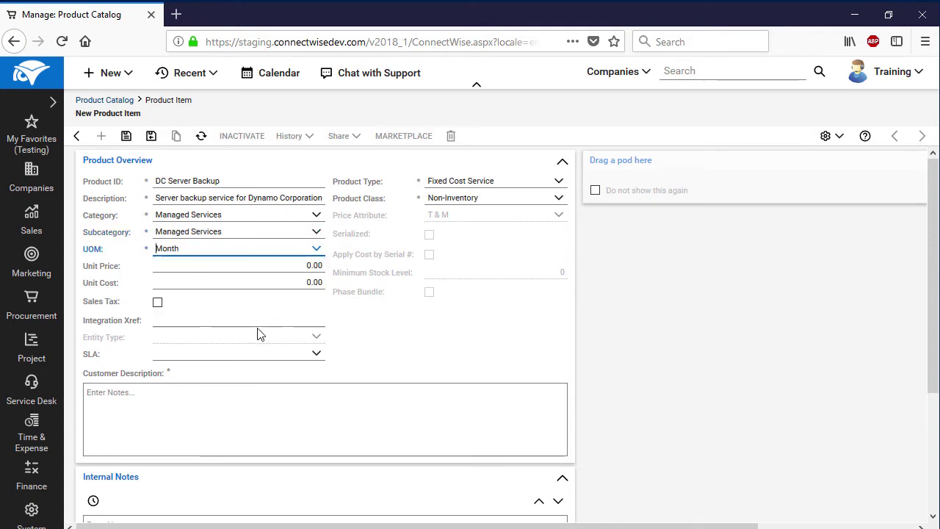
{"action": "left_click", "coordinate": [310, 282]}
{"action": "type", "text": "5"}
{"action": "left_click", "coordinate": [323, 266]}
{"action": "type", "text": "10"}
{"action": "left_click", "coordinate": [344, 298]}
Set Fixed Cost Service type, Service class, Fixed Fee, customer description 'Dynamo Corporation', and save
{"action": "left_click", "coordinate": [558, 181]}
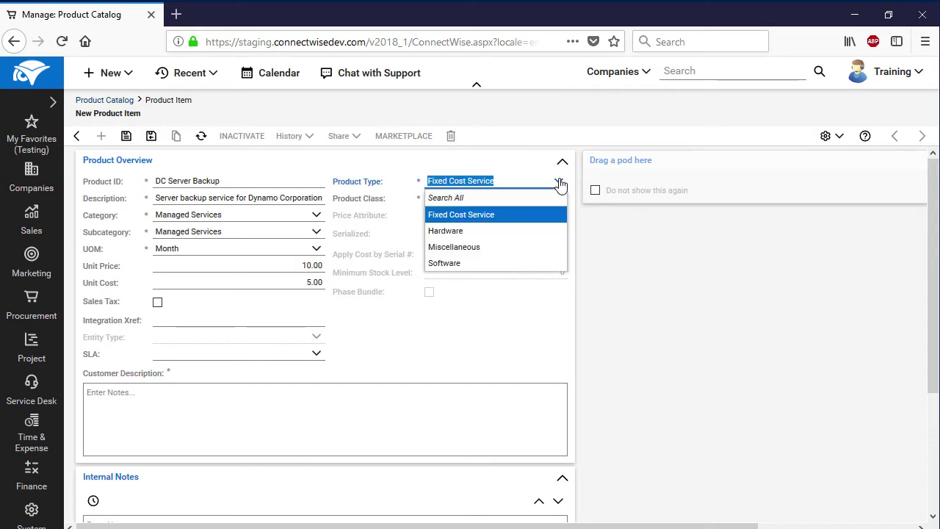
{"action": "left_click", "coordinate": [552, 211]}
{"action": "left_click", "coordinate": [560, 199]}
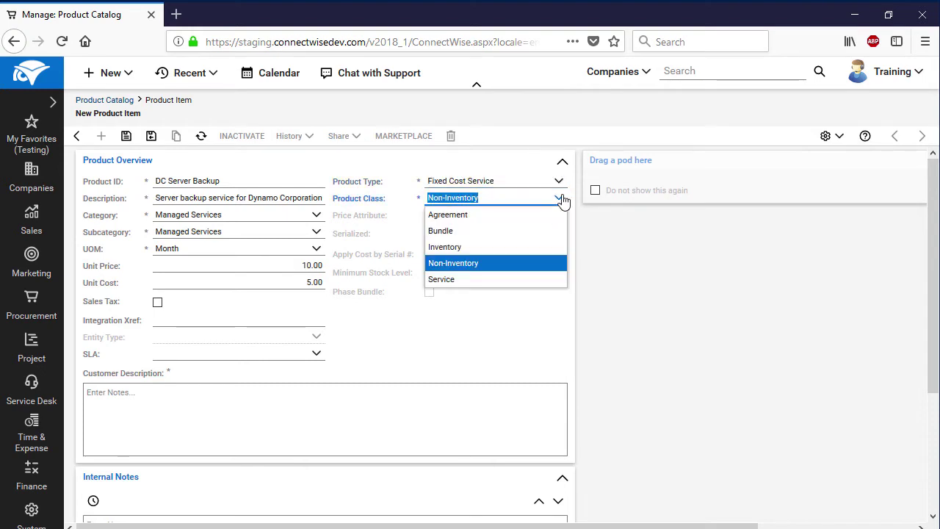
{"action": "left_click", "coordinate": [525, 283]}
{"action": "left_click", "coordinate": [560, 216]}
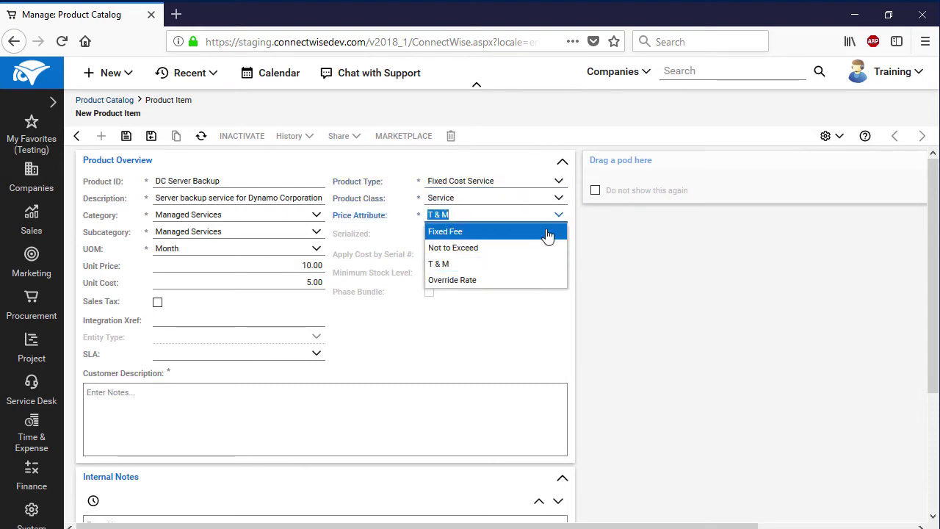
{"action": "left_click", "coordinate": [550, 233]}
{"action": "left_click", "coordinate": [390, 398]}
{"action": "type", "text": "Dynamo Corporation"}
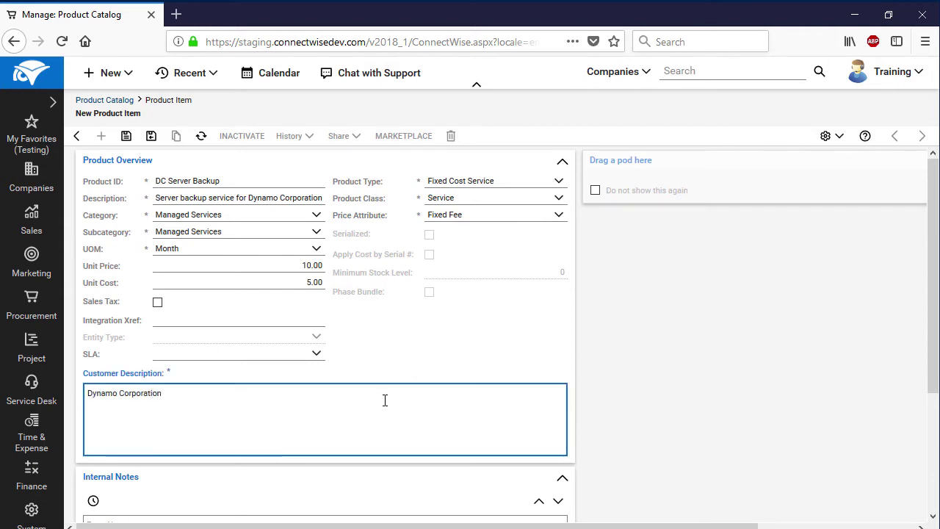
{"action": "scroll", "coordinate": [649, 389], "scroll_direction": "down", "scroll_amount": 2}
{"action": "scroll", "coordinate": [650, 392], "scroll_direction": "up", "scroll_amount": 2}
{"action": "left_click", "coordinate": [126, 136]}
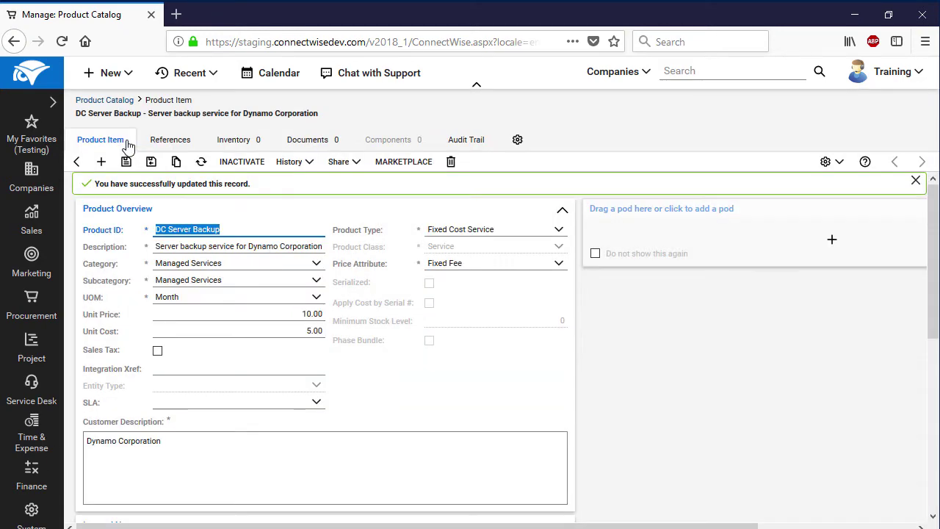
Start product DC Workstation Backup described 'Workstation backup service for Dynamo Corporation'
{"action": "left_click", "coordinate": [101, 162]}
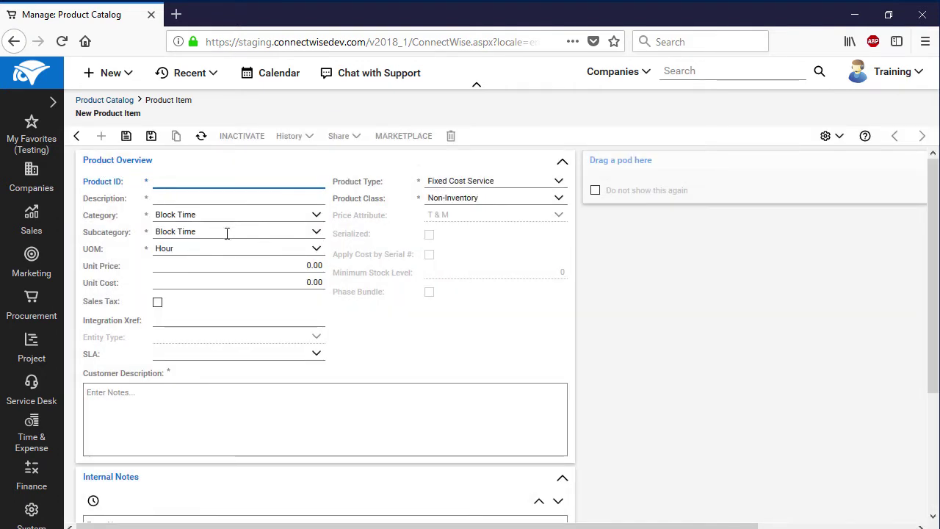
{"action": "type", "text": "DC Workst"}
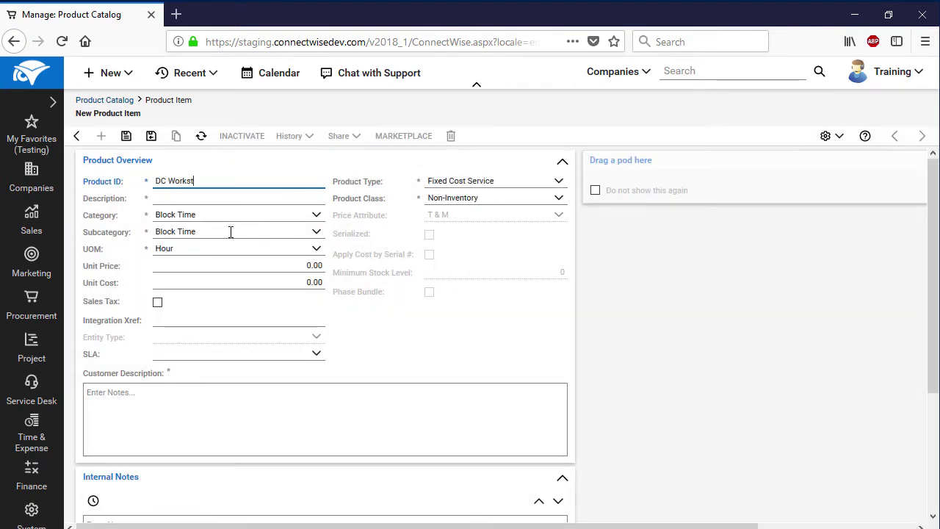
{"action": "type", "text": "ation Backup"}
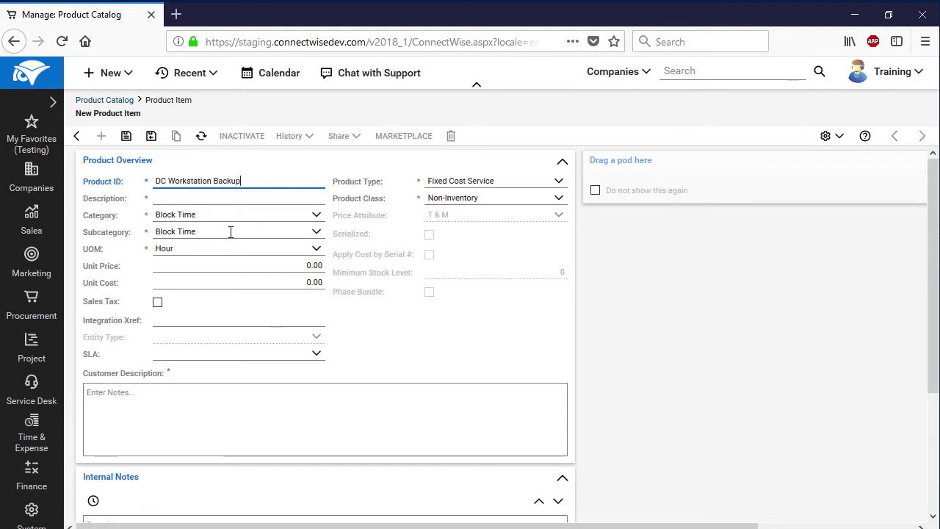
{"action": "key", "text": "Tab"}
{"action": "type", "text": "Workstation backup "}
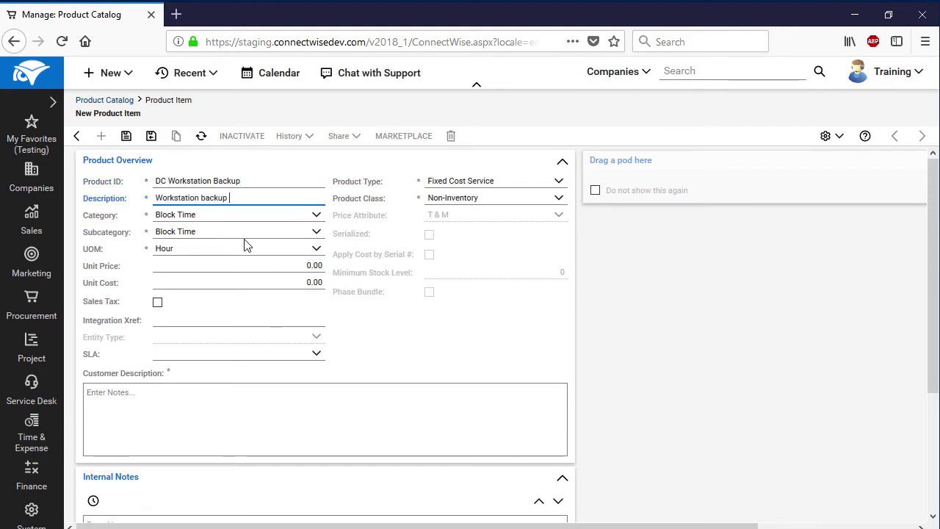
{"action": "type", "text": "service for Dynamo Corporation"}
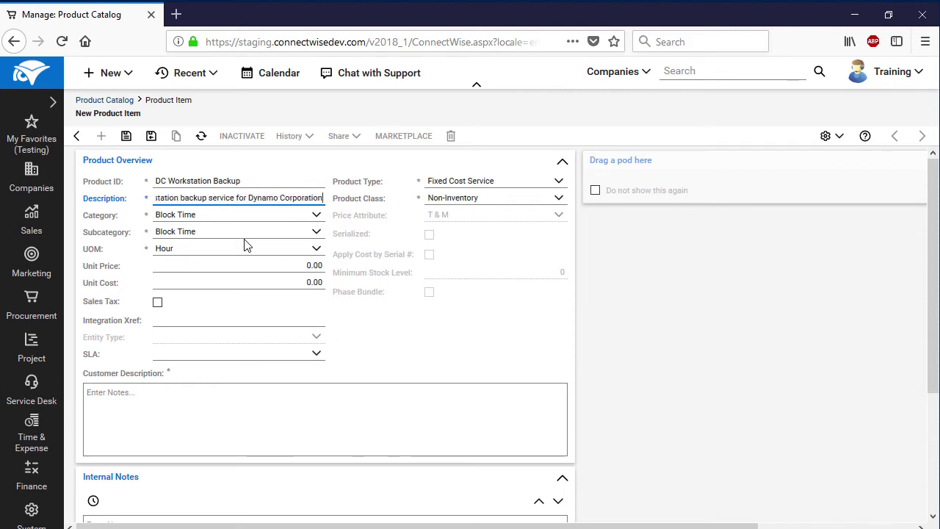
Set category and subcategory Managed Services, unit Month, cost 5 and price 10
{"action": "left_click", "coordinate": [316, 214]}
{"action": "left_click", "coordinate": [273, 279]}
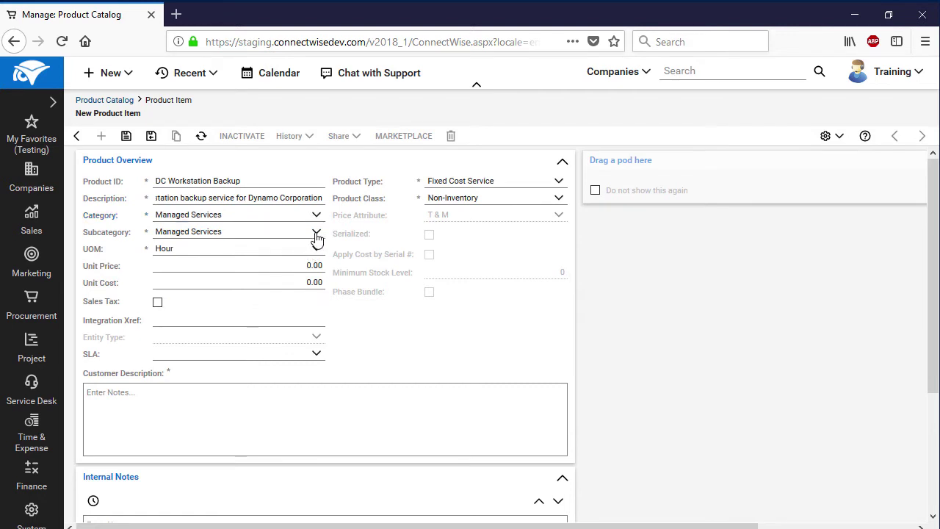
{"action": "left_click", "coordinate": [317, 234]}
{"action": "left_click", "coordinate": [301, 264]}
{"action": "left_click", "coordinate": [316, 248]}
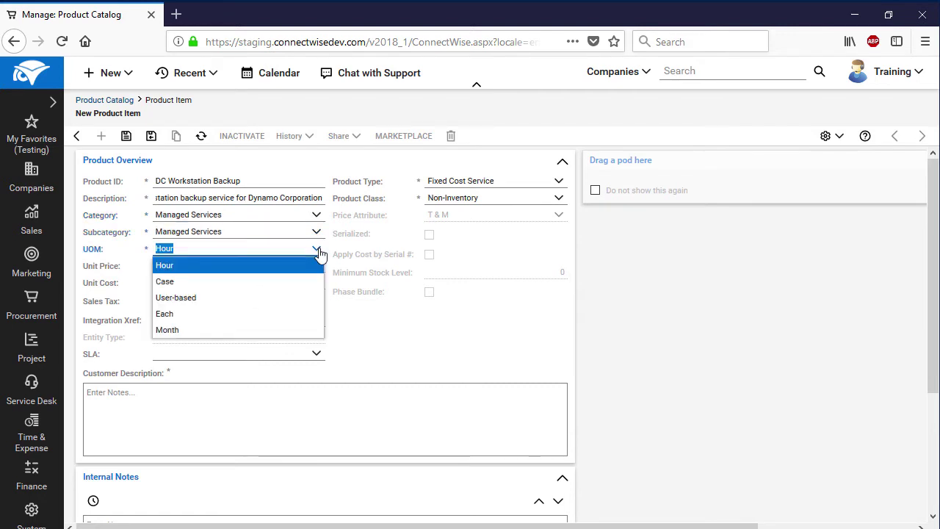
{"action": "left_click", "coordinate": [272, 331]}
{"action": "left_click", "coordinate": [316, 283]}
{"action": "type", "text": "5"}
{"action": "left_click", "coordinate": [308, 265]}
{"action": "type", "text": "10"}
{"action": "left_click", "coordinate": [370, 331]}
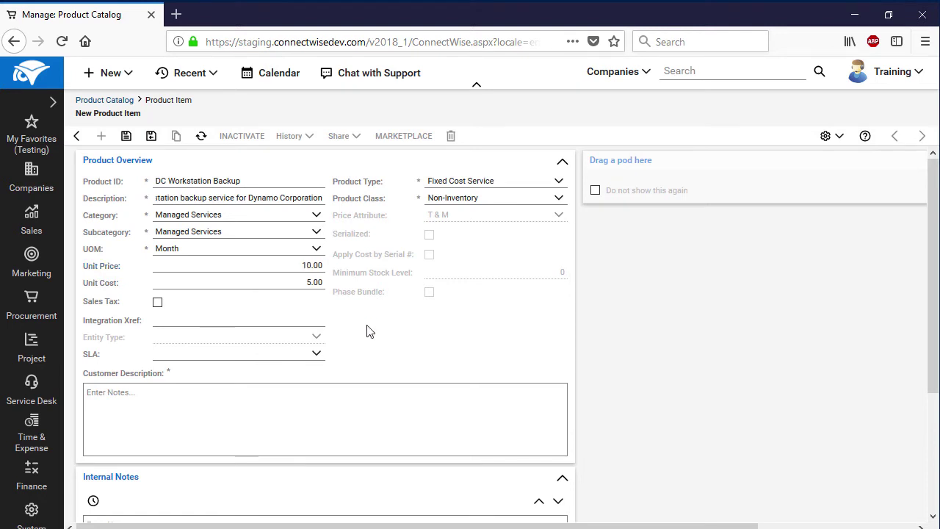
Set Fixed Cost Service type, Service class, Fixed Fee, customer description 'Dynamo Corporation', and save
{"action": "left_click", "coordinate": [560, 188]}
{"action": "left_click", "coordinate": [556, 210]}
{"action": "left_click", "coordinate": [558, 204]}
{"action": "left_click", "coordinate": [526, 278]}
{"action": "left_click", "coordinate": [559, 217]}
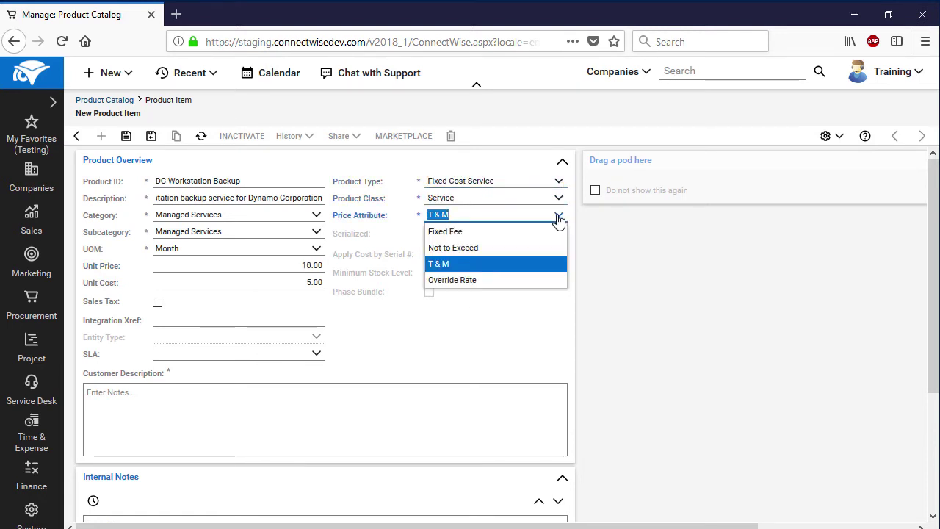
{"action": "left_click", "coordinate": [547, 231]}
{"action": "left_click", "coordinate": [411, 396]}
{"action": "type", "text": "Dynamo Corporati"}
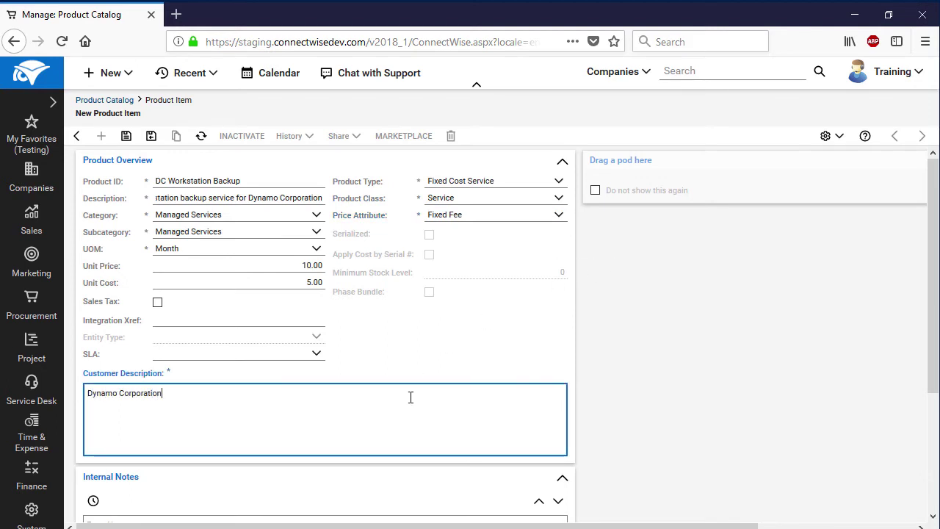
{"action": "type", "text": "on"}
{"action": "left_click", "coordinate": [126, 136]}
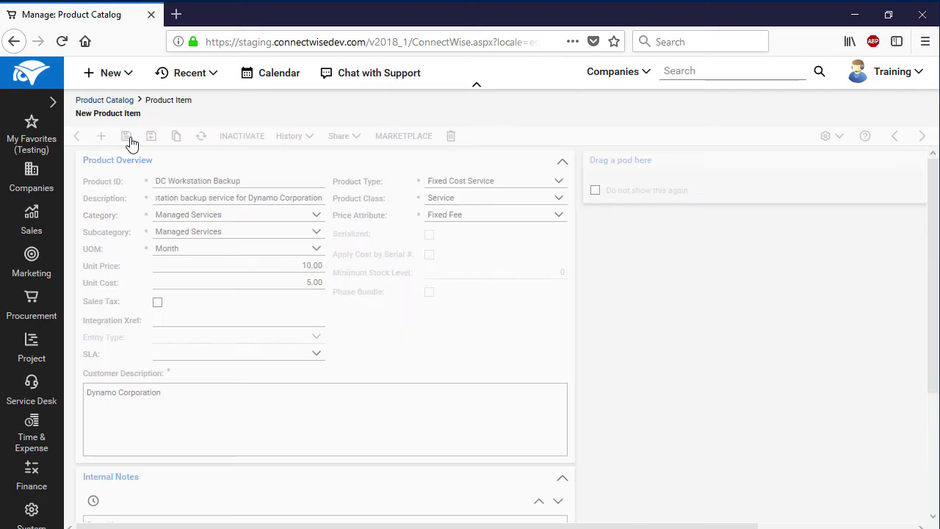
Create product 'DC Mobile Backup' described as 'Mobile device backup service for Dynamo Corporation'
{"action": "left_click", "coordinate": [101, 162]}
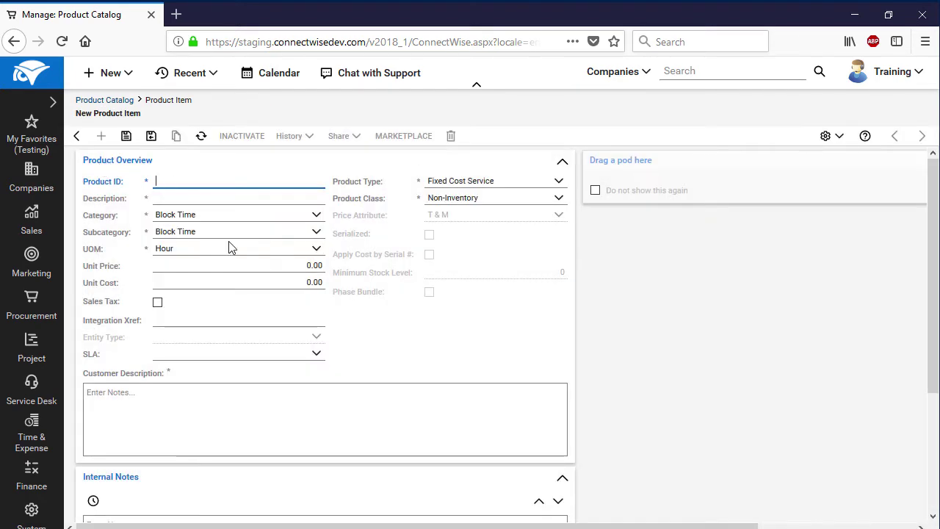
{"action": "type", "text": "DC Mobile Backup"}
{"action": "left_click", "coordinate": [184, 198]}
{"action": "type", "text": "Mobile dev"}
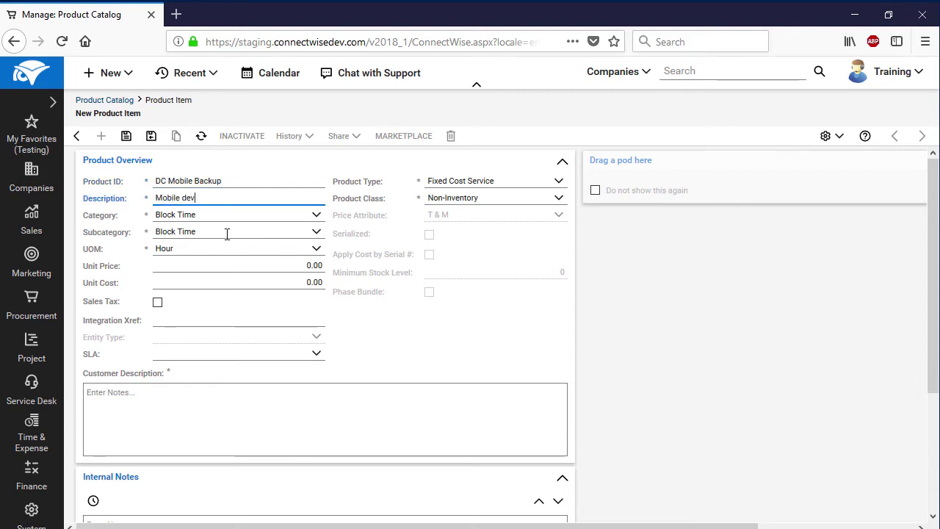
{"action": "type", "text": "ice backup service for Dynamo Corporation"}
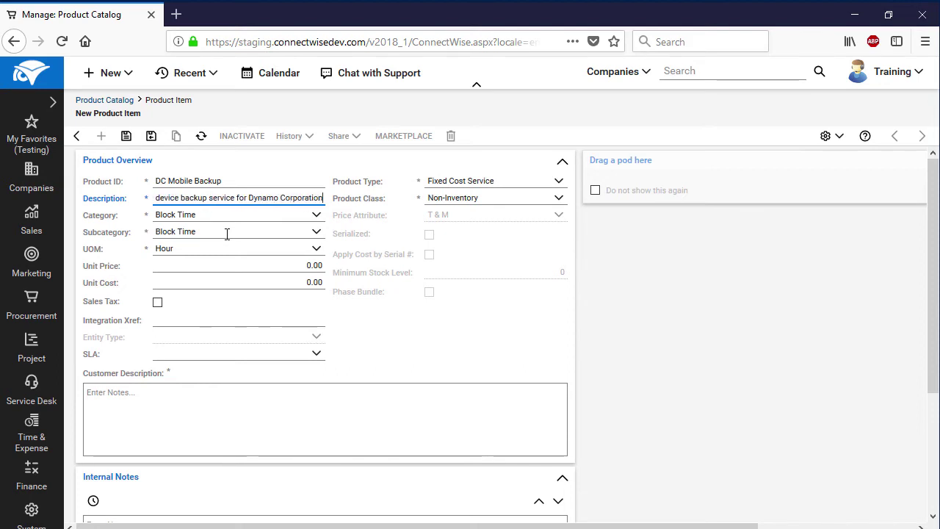
Set Managed Services category and subcategory, Month unit, 5.00 unit cost, 10.00 unit price
{"action": "left_click", "coordinate": [314, 218]}
{"action": "left_click", "coordinate": [294, 281]}
{"action": "left_click", "coordinate": [316, 232]}
{"action": "left_click", "coordinate": [317, 262]}
{"action": "left_click", "coordinate": [316, 250]}
{"action": "left_click", "coordinate": [254, 329]}
{"action": "left_click", "coordinate": [298, 285]}
{"action": "type", "text": "5"}
{"action": "left_click", "coordinate": [313, 266]}
{"action": "type", "text": "10"}
{"action": "left_click", "coordinate": [373, 329]}
Keep Fixed Cost Service type, set class to Service and price attribute to Fixed Fee
{"action": "left_click", "coordinate": [558, 181]}
{"action": "left_click", "coordinate": [560, 185]}
{"action": "left_click", "coordinate": [560, 198]}
{"action": "left_click", "coordinate": [511, 279]}
{"action": "left_click", "coordinate": [557, 214]}
{"action": "left_click", "coordinate": [548, 229]}
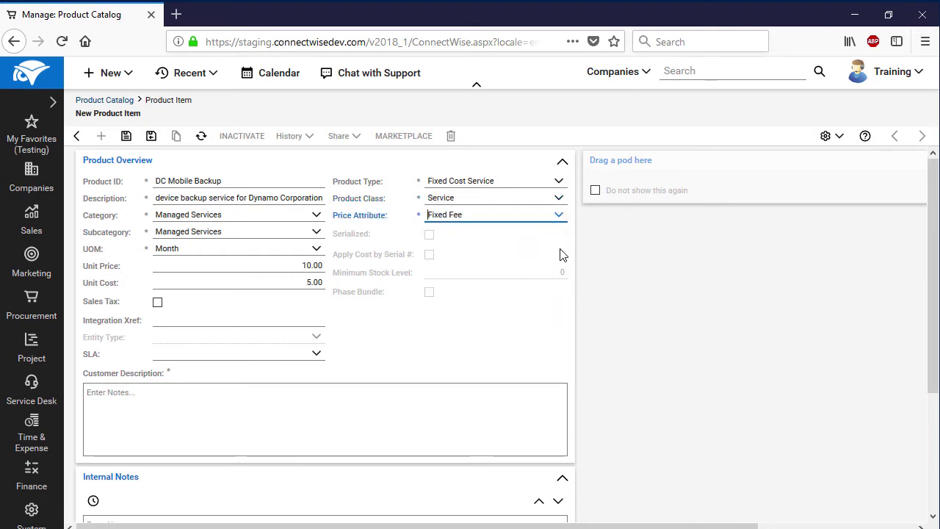
Add customer description 'Dynamo Corporation', save, and start new product 'DC Cloud Storage'
{"action": "left_click", "coordinate": [415, 406]}
{"action": "type", "text": "Dynamo Corporation"}
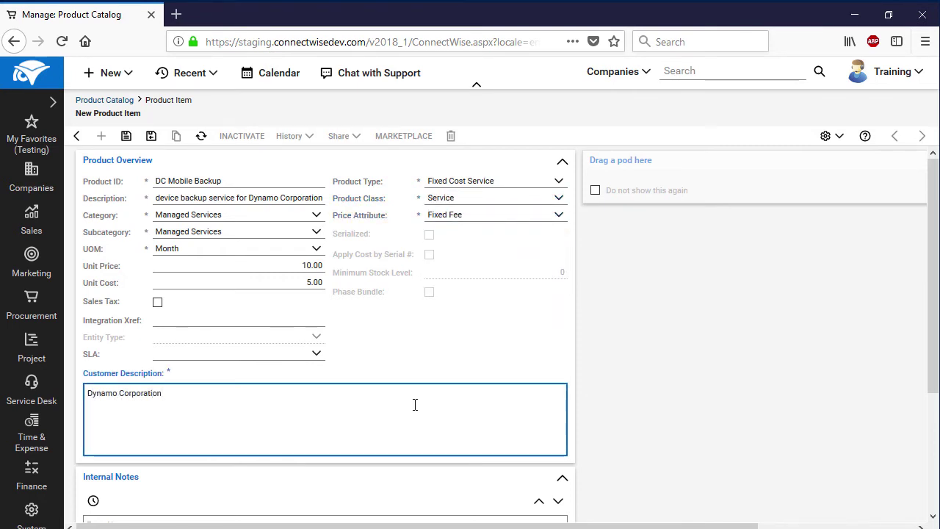
{"action": "left_click", "coordinate": [126, 136]}
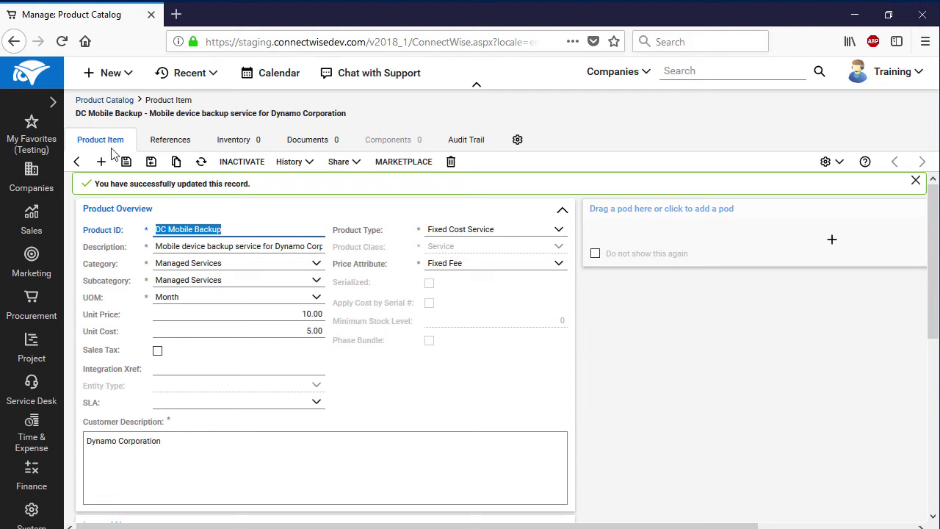
{"action": "left_click", "coordinate": [101, 162]}
{"action": "type", "text": "DC Cloud Storage"}
Describe it as 'Cloud storage for backups of Dynamo Corporation', Managed Services category/subcategory, Month unit
{"action": "left_click", "coordinate": [224, 199]}
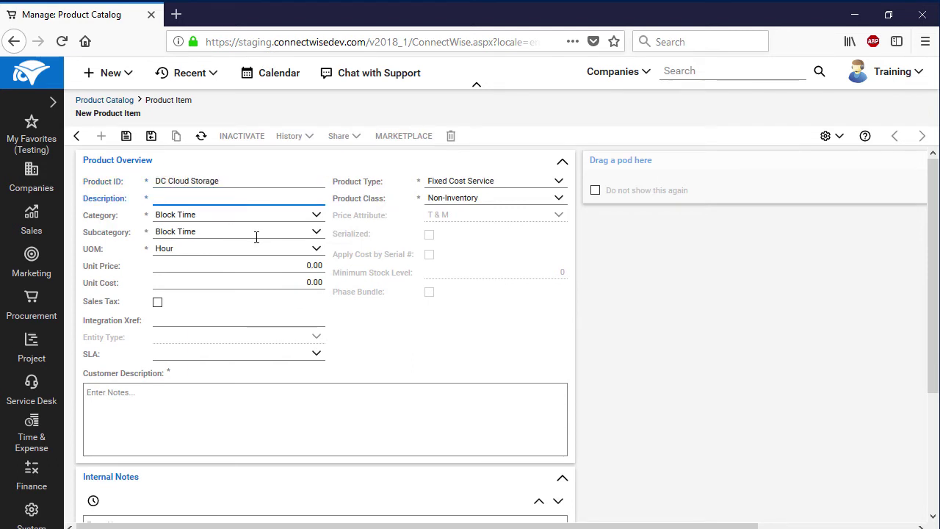
{"action": "type", "text": "Cloud storage "}
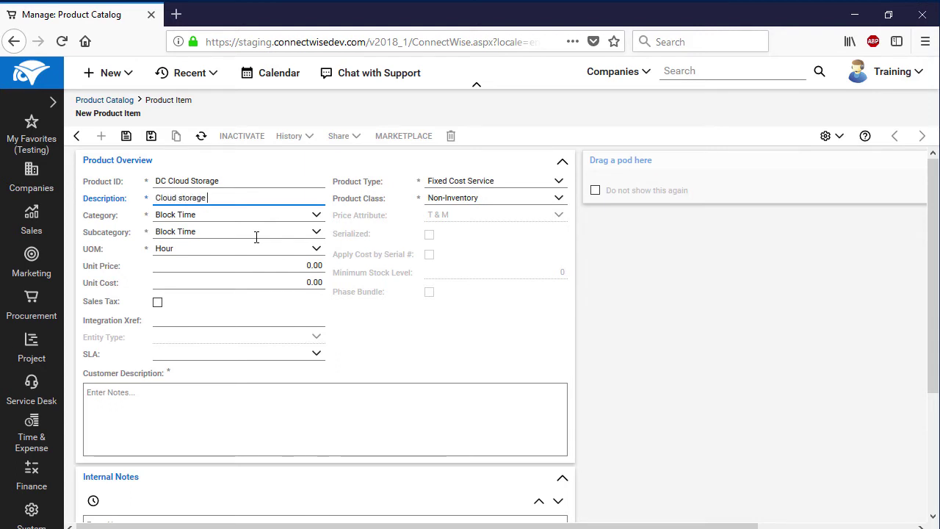
{"action": "type", "text": "for backups of D"}
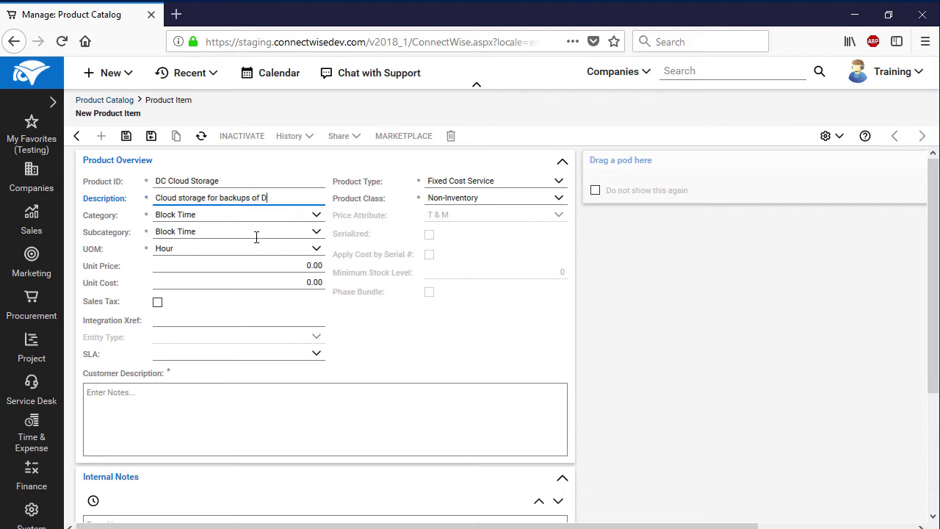
{"action": "type", "text": "ynamo Corporation"}
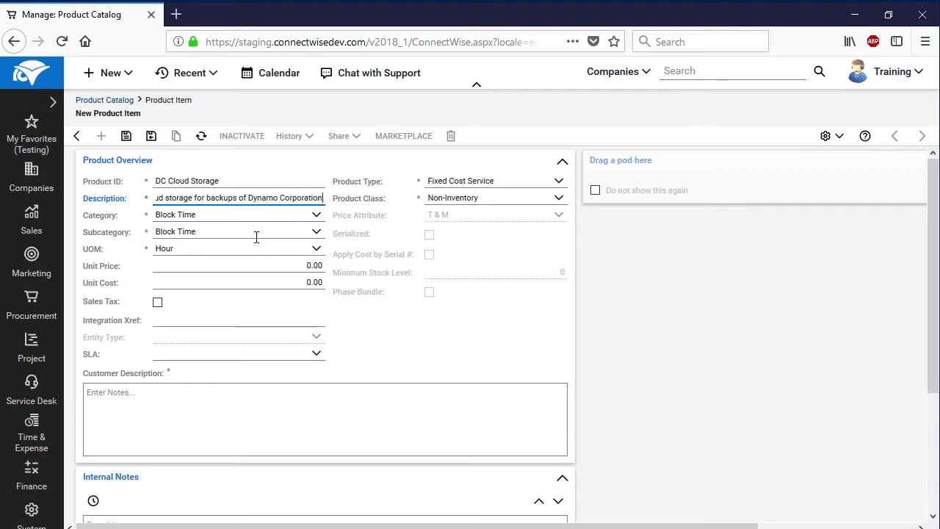
{"action": "left_click", "coordinate": [316, 215]}
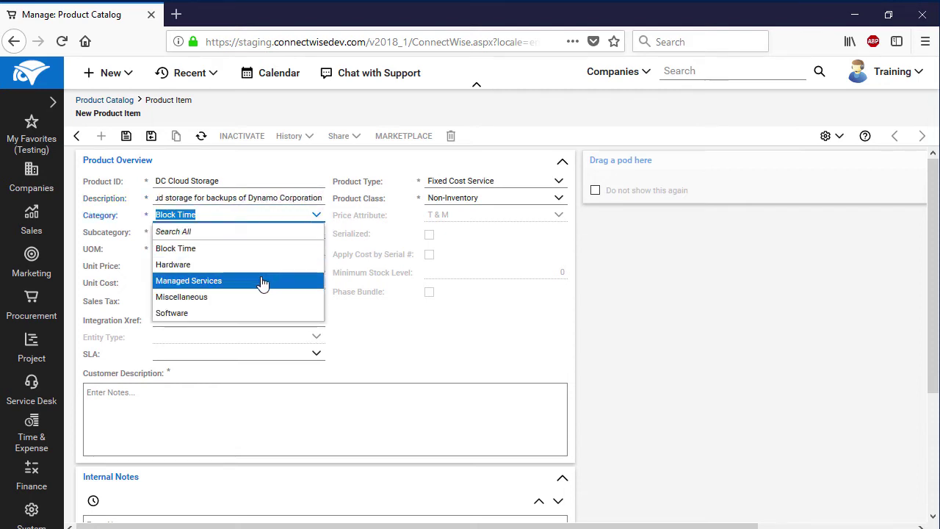
{"action": "left_click", "coordinate": [264, 279]}
{"action": "left_click", "coordinate": [317, 233]}
{"action": "left_click", "coordinate": [188, 265]}
{"action": "left_click", "coordinate": [316, 248]}
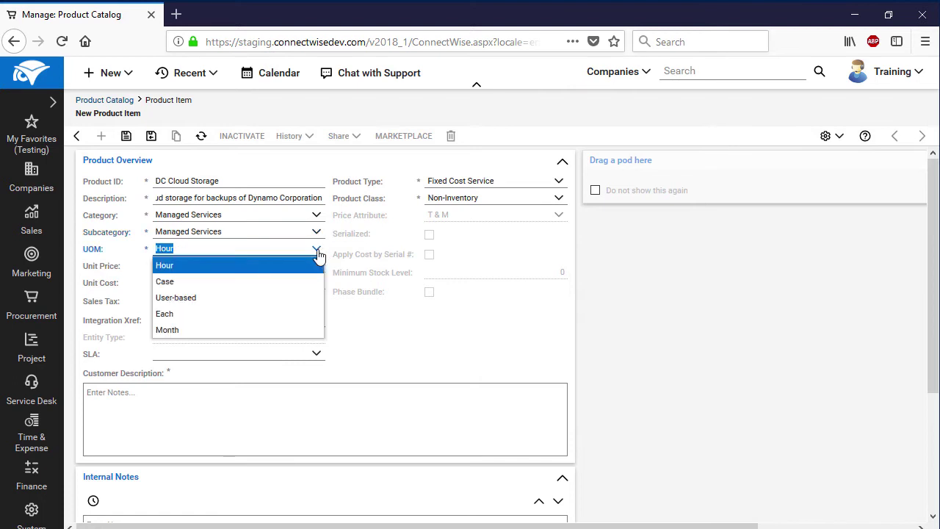
{"action": "left_click", "coordinate": [275, 327]}
Enter a unit cost of 5.00 and a unit price of 10.00
{"action": "left_click", "coordinate": [309, 282]}
{"action": "type", "text": "5"}
{"action": "left_click", "coordinate": [309, 266]}
{"action": "type", "text": "10"}
{"action": "left_click", "coordinate": [373, 328]}
Keep Fixed Cost Service type, class Service, Fixed Fee, customer description 'Dynamo Corporation'
{"action": "left_click", "coordinate": [558, 181]}
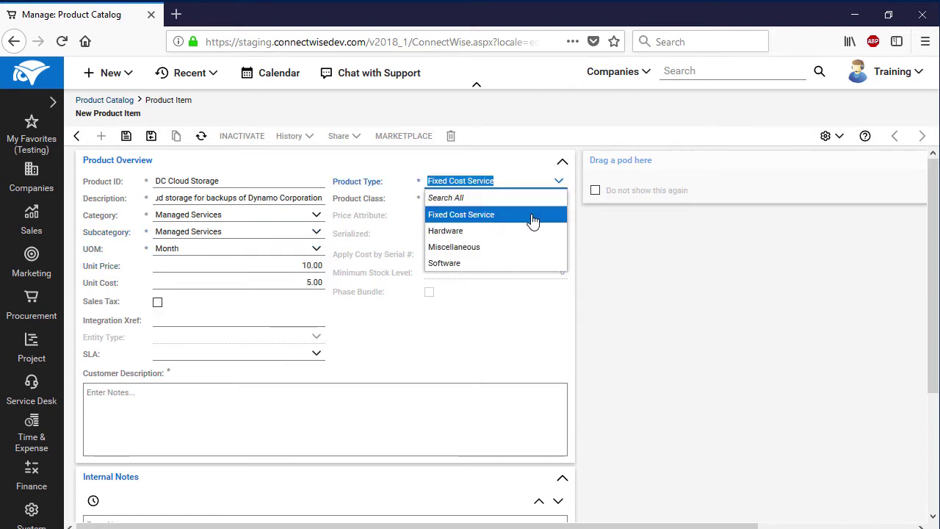
{"action": "left_click", "coordinate": [537, 214]}
{"action": "left_click", "coordinate": [558, 198]}
{"action": "left_click", "coordinate": [515, 279]}
{"action": "left_click", "coordinate": [559, 215]}
{"action": "left_click", "coordinate": [541, 235]}
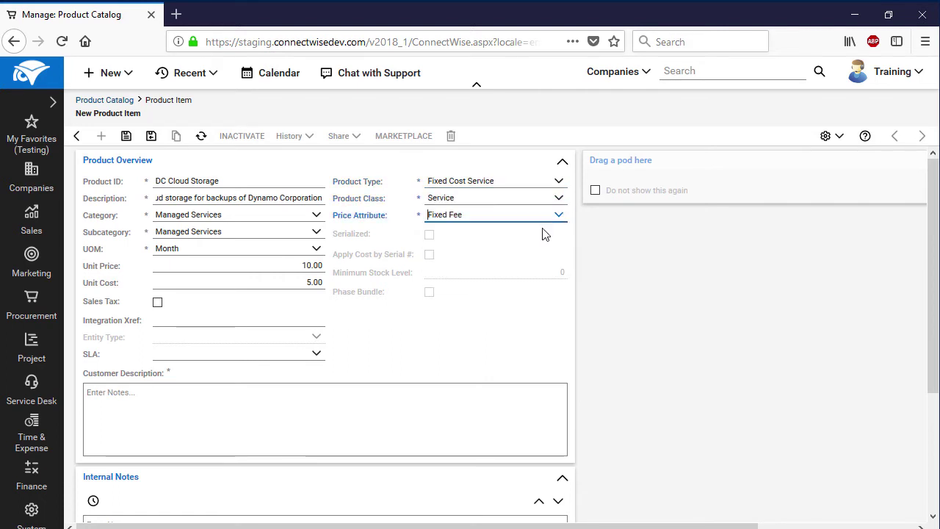
{"action": "left_click", "coordinate": [471, 395]}
{"action": "type", "text": "Dynamo Corporation"}
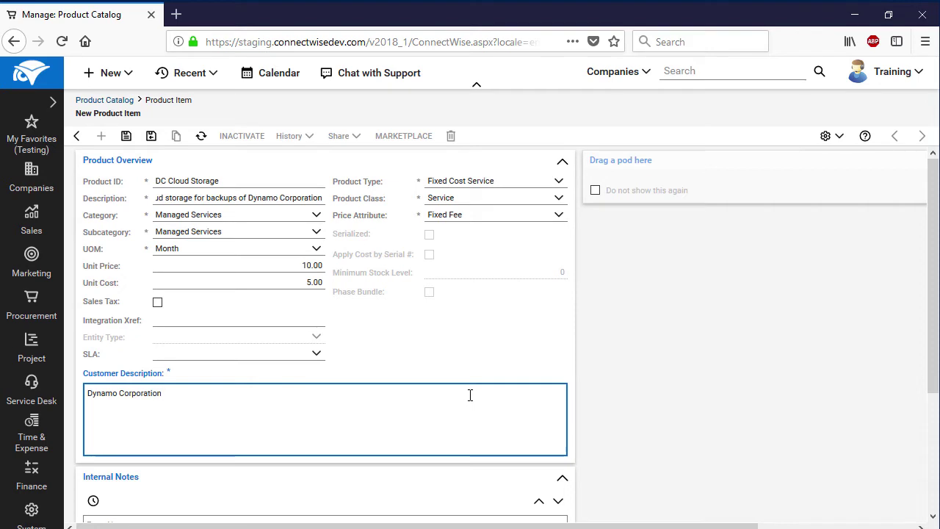
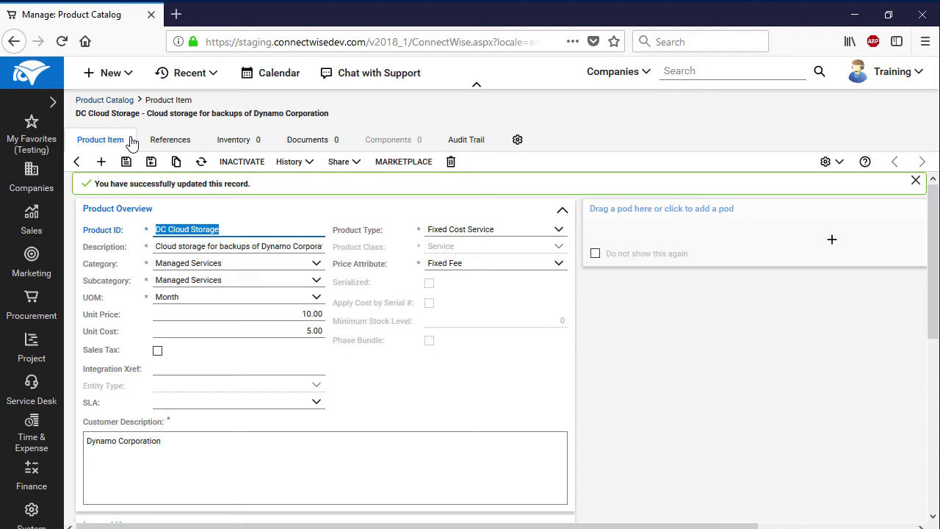
Create a new Managed Service agreement named 'DC Backup Services' from Finance > Agreements
{"action": "left_click", "coordinate": [132, 142]}
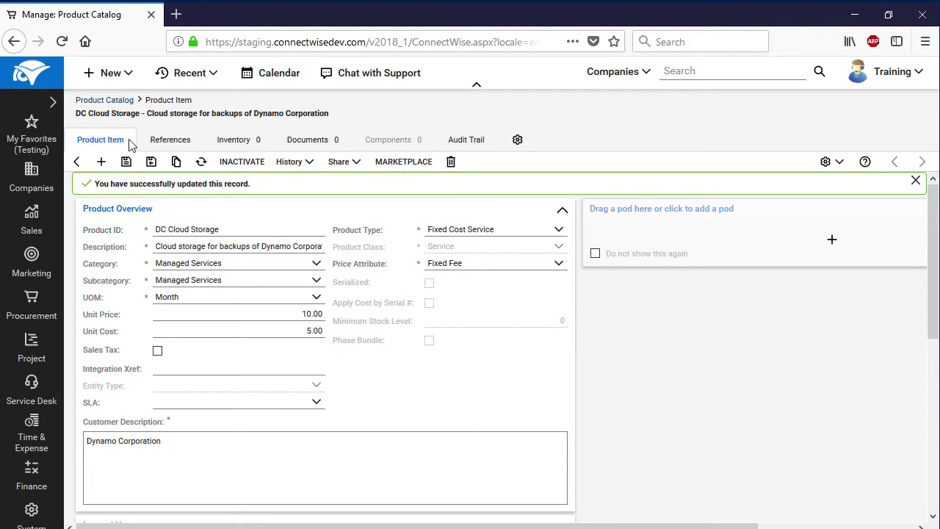
{"action": "left_click", "coordinate": [34, 481]}
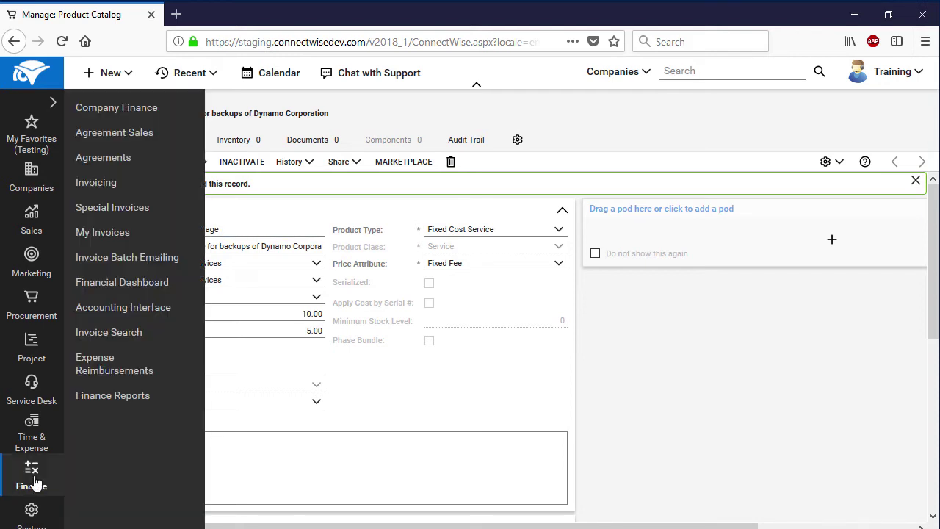
{"action": "left_click", "coordinate": [123, 161]}
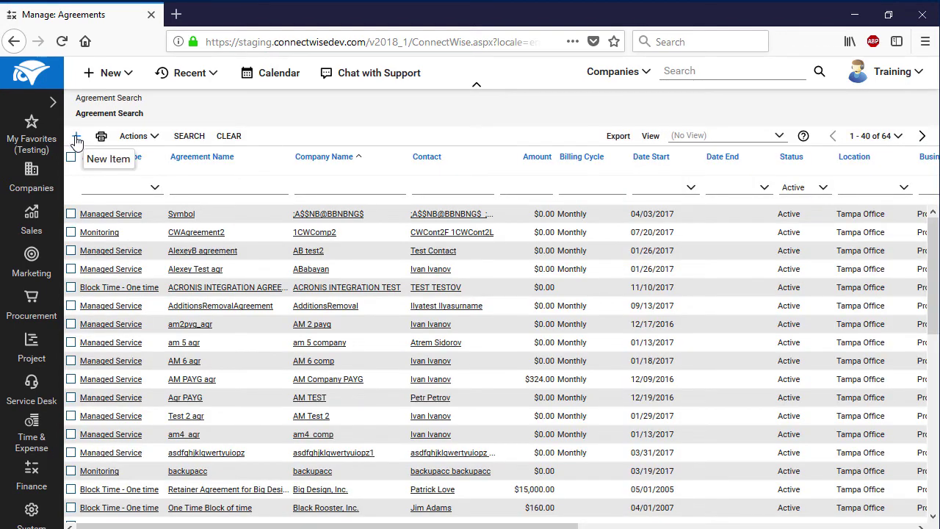
{"action": "left_click", "coordinate": [77, 140]}
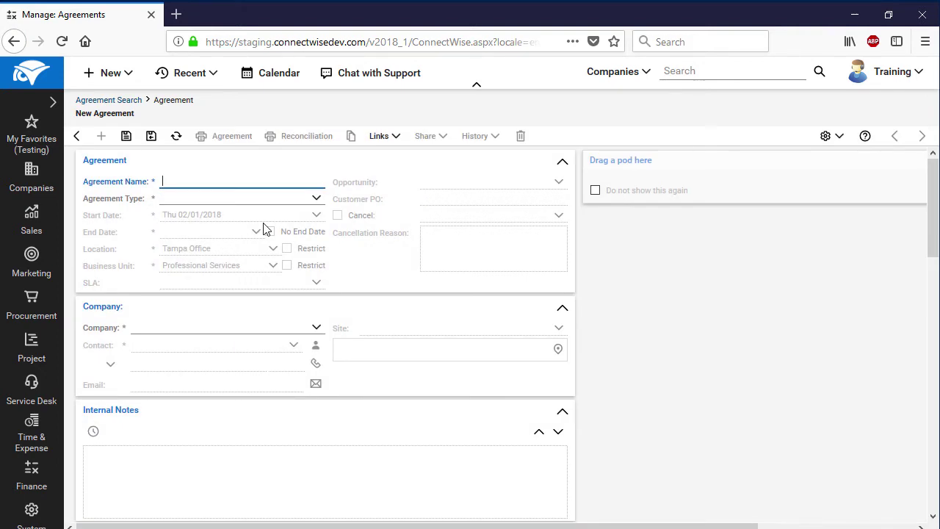
{"action": "type", "text": "DC Backup Services"}
{"action": "left_click", "coordinate": [317, 198]}
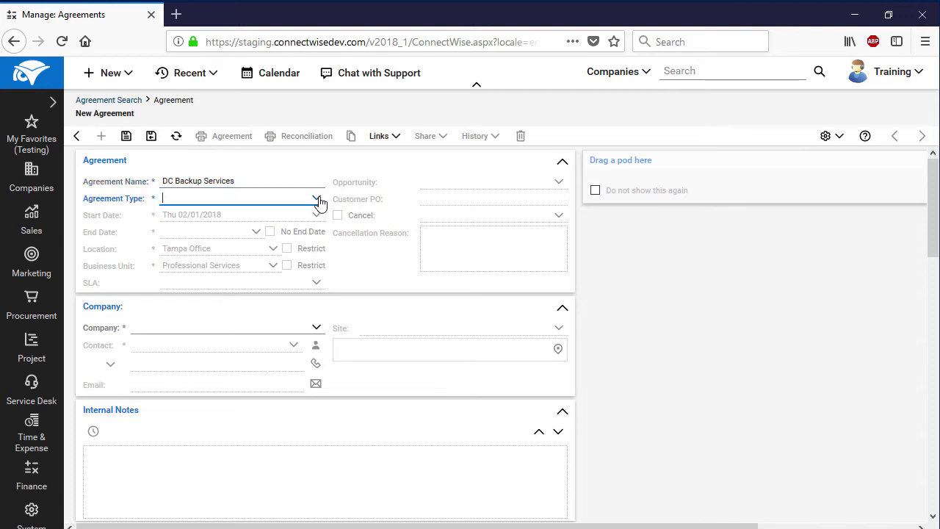
{"action": "left_click", "coordinate": [269, 245]}
Set the agreement to run from 02/01/2018 to 01/31/2019
{"action": "left_click", "coordinate": [317, 214]}
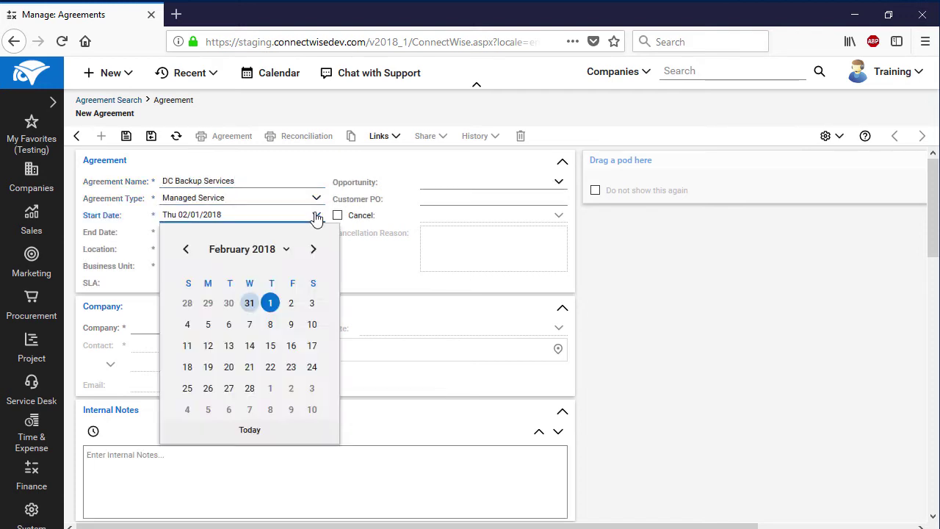
{"action": "left_click", "coordinate": [271, 304]}
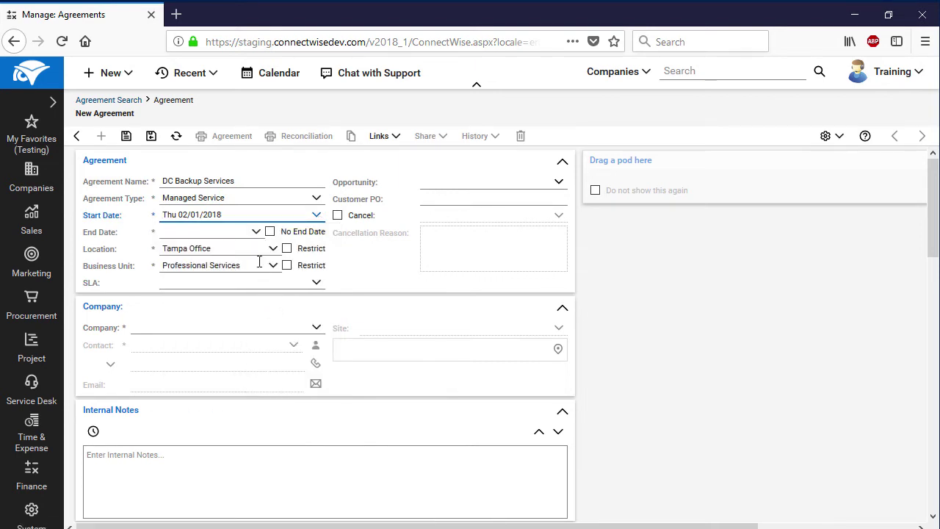
{"action": "left_click", "coordinate": [256, 233]}
{"action": "left_click", "coordinate": [284, 269]}
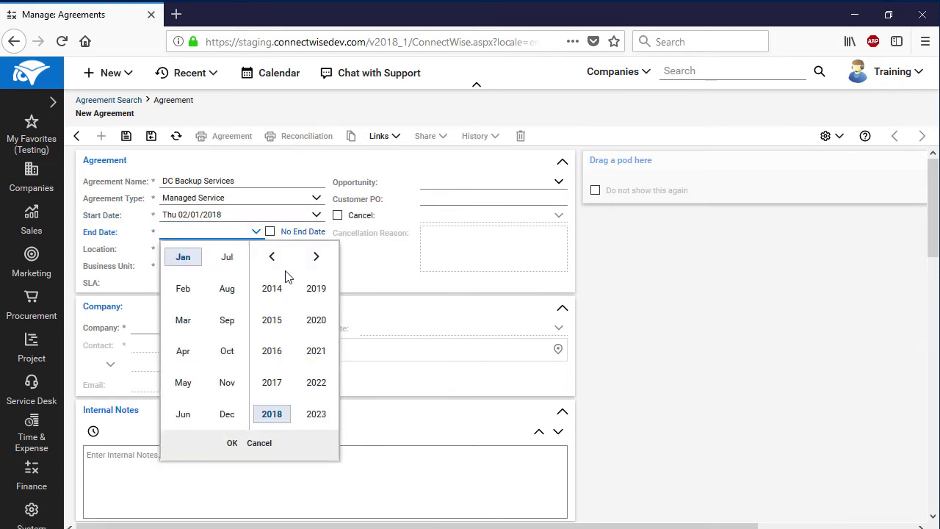
{"action": "left_click", "coordinate": [315, 288]}
{"action": "left_click", "coordinate": [232, 443]}
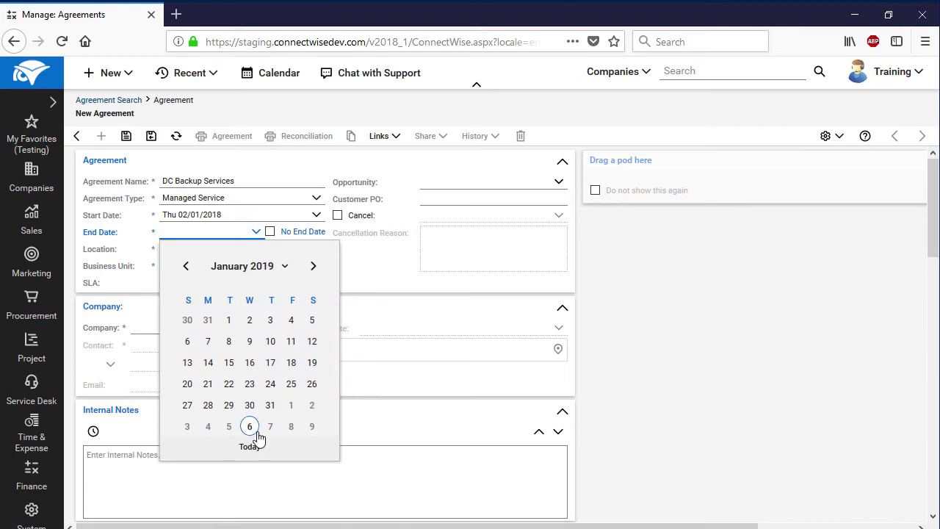
{"action": "left_click", "coordinate": [270, 405]}
Assign location Tampa Office, business unit Professional Services, and company DynanoCorporation
{"action": "left_click", "coordinate": [274, 251]}
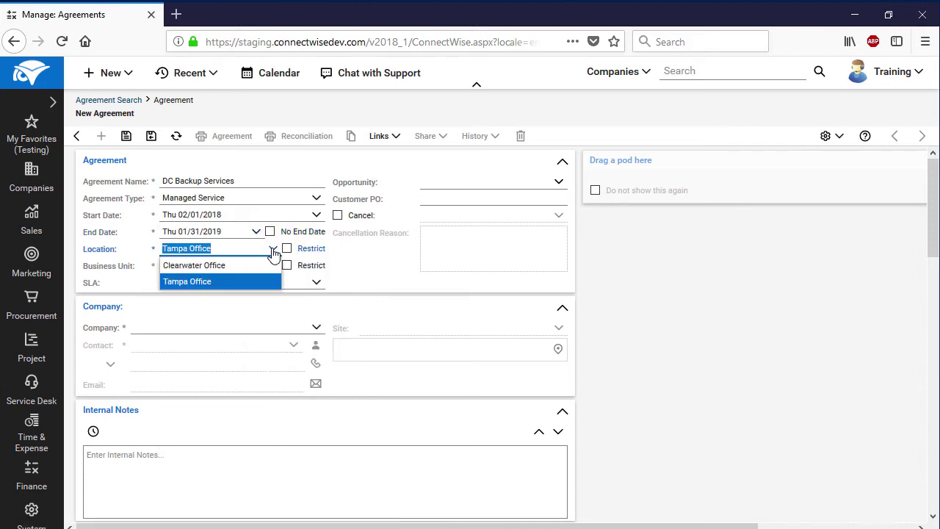
{"action": "left_click", "coordinate": [260, 277]}
{"action": "left_click", "coordinate": [274, 267]}
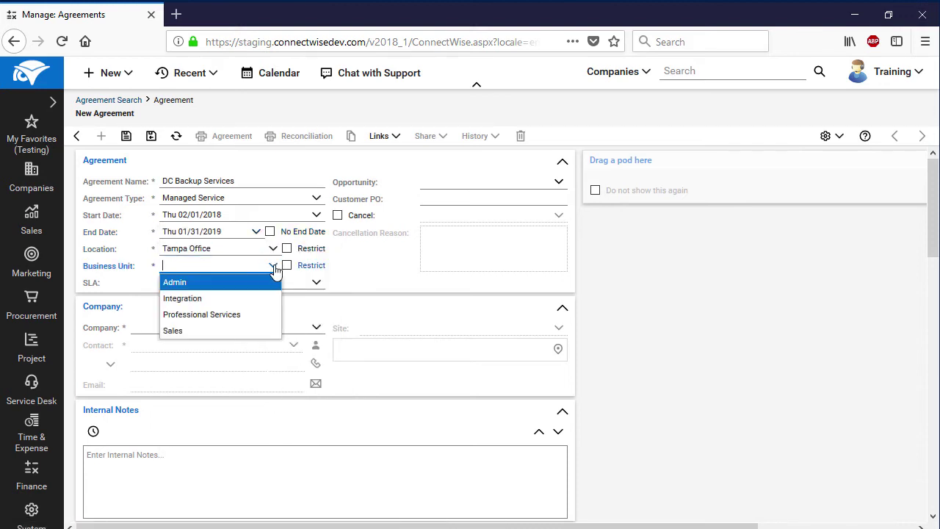
{"action": "left_click", "coordinate": [250, 315]}
{"action": "left_click", "coordinate": [317, 330]}
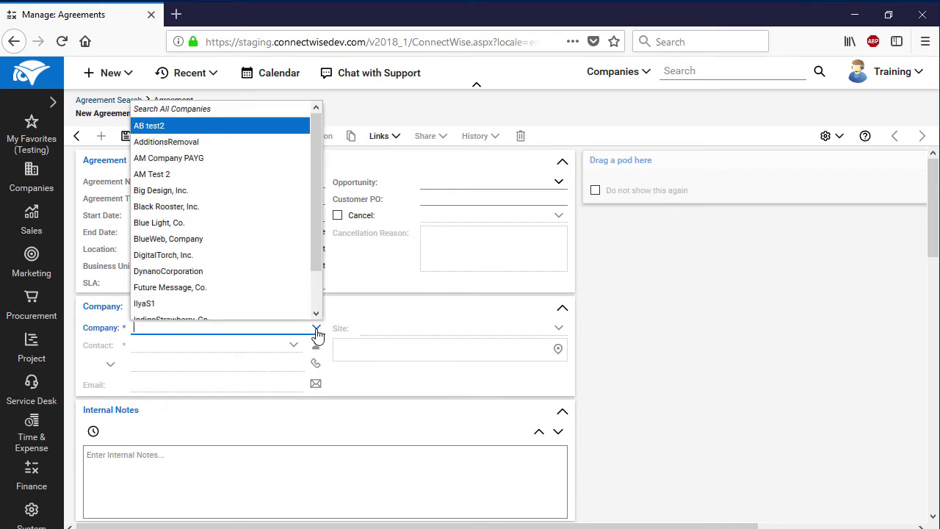
{"action": "type", "text": "dyn"}
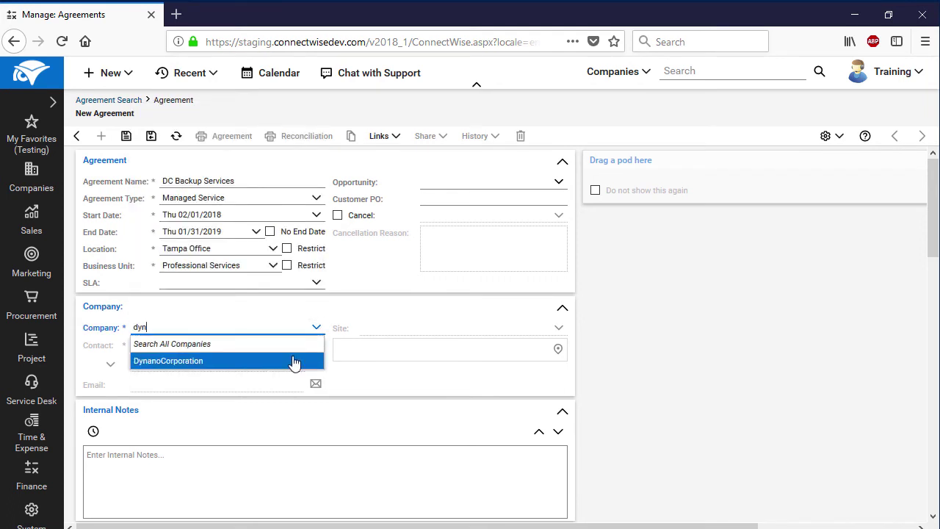
{"action": "left_click", "coordinate": [294, 360]}
{"action": "left_click", "coordinate": [295, 348]}
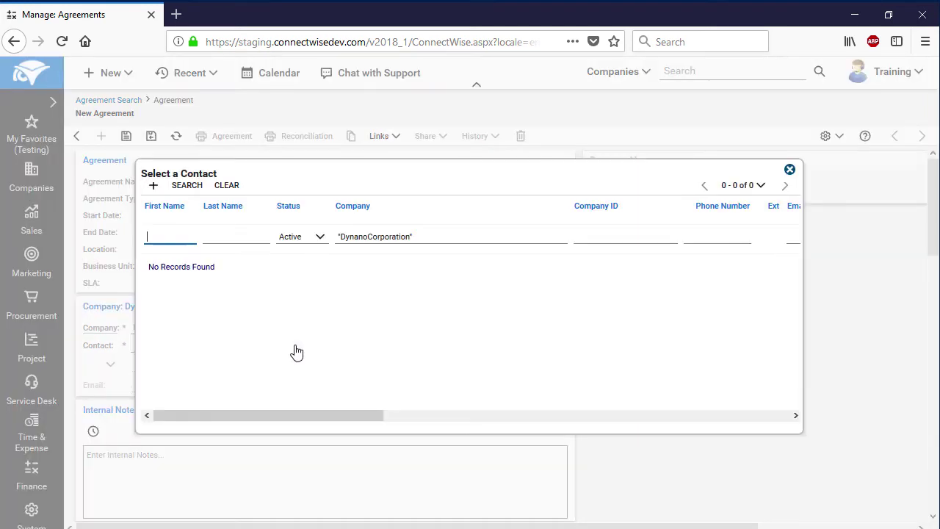
Add a new IT-department contact with first name, last name and e-mail, and save it to the agreement
{"action": "left_click", "coordinate": [152, 184]}
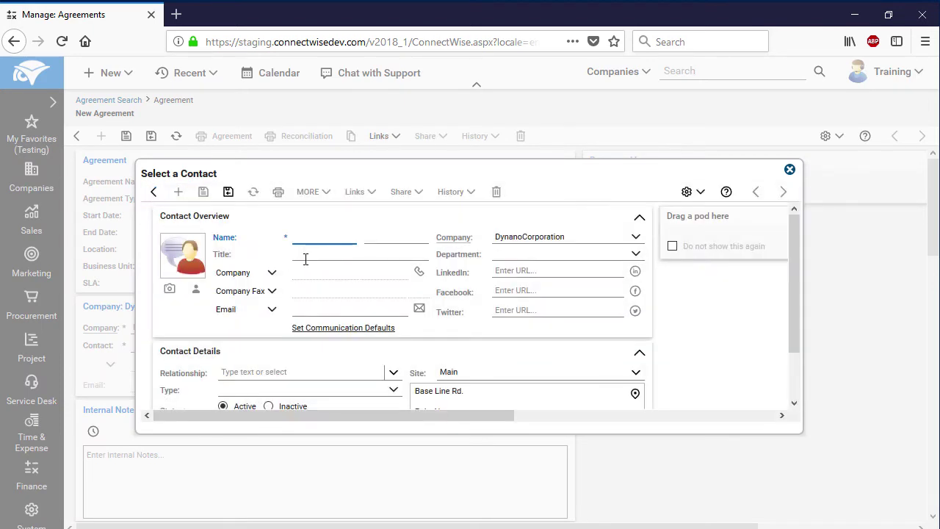
{"action": "left_click", "coordinate": [377, 242]}
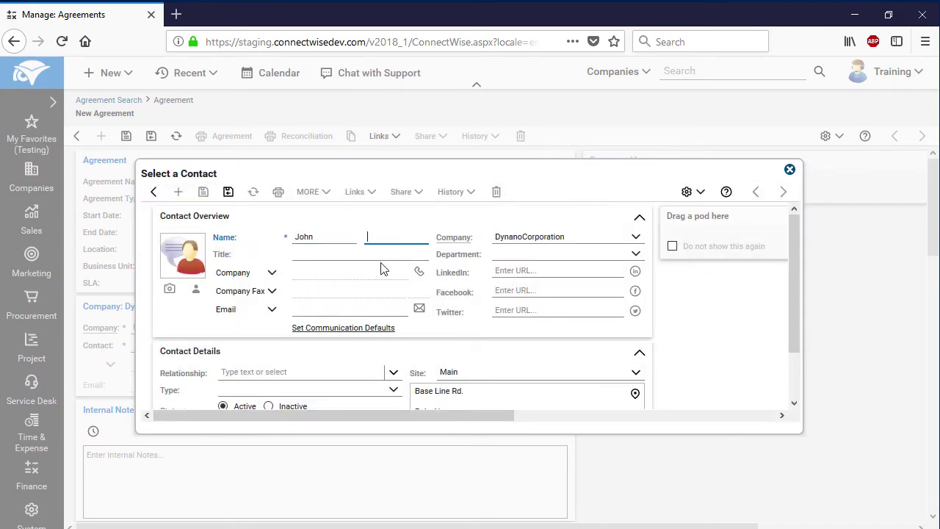
{"action": "left_click", "coordinate": [635, 254]}
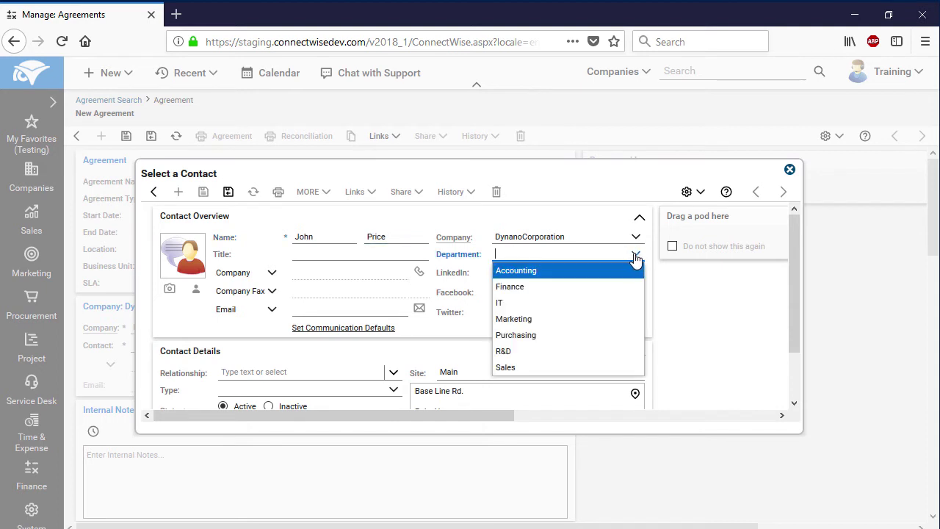
{"action": "left_click", "coordinate": [594, 299]}
{"action": "left_click", "coordinate": [365, 308]}
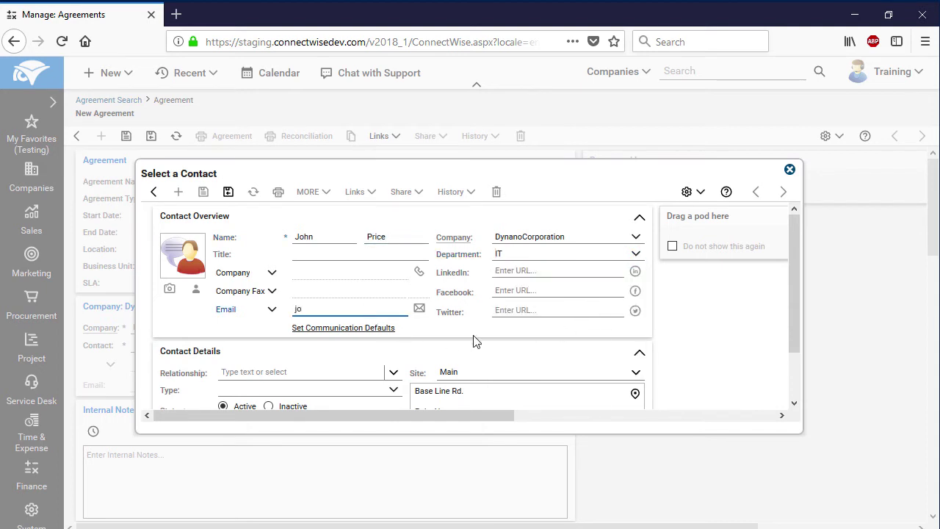
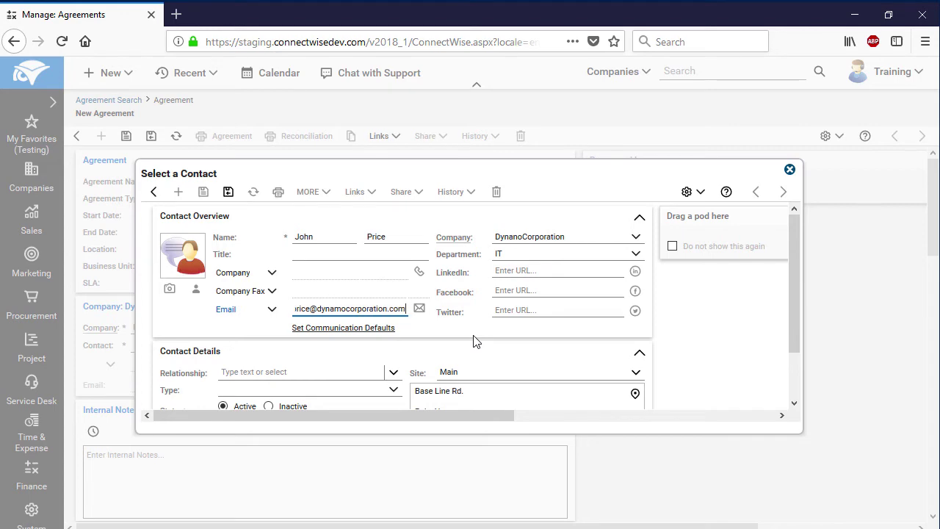
{"action": "left_click", "coordinate": [228, 193]}
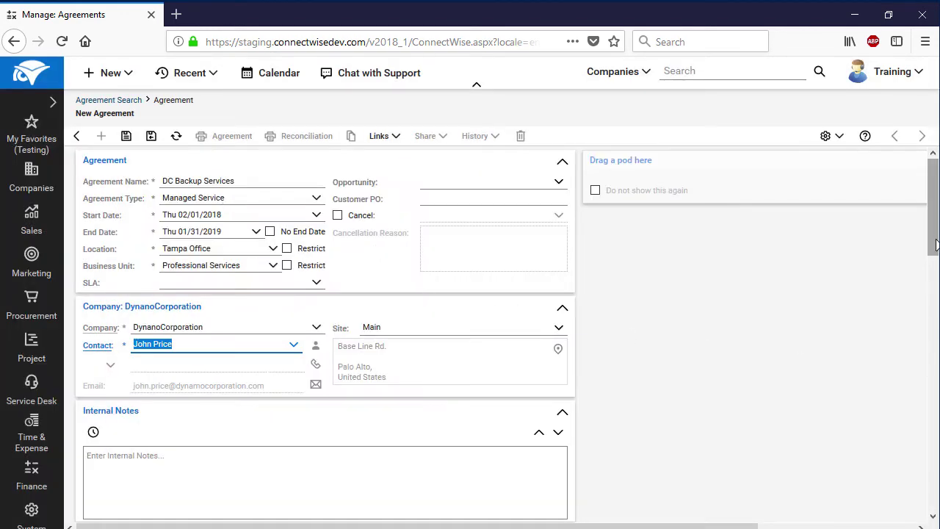
Bill the agreement monthly on a contract-year cycle starting 02/01/2018
{"action": "scroll", "coordinate": [933, 309], "scroll_direction": "down", "scroll_amount": 3}
{"action": "scroll", "coordinate": [933, 309], "scroll_direction": "down", "scroll_amount": 3}
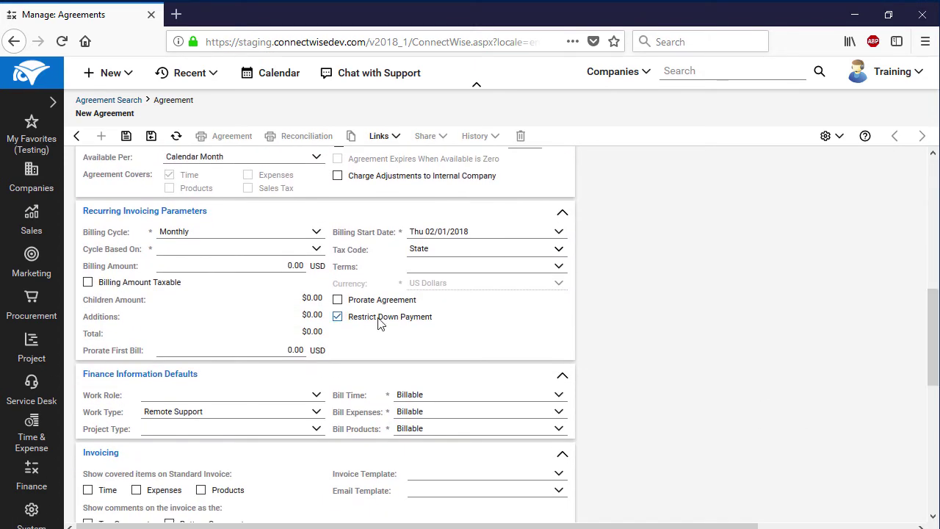
{"action": "left_click", "coordinate": [316, 232]}
{"action": "left_click", "coordinate": [268, 345]}
{"action": "left_click", "coordinate": [319, 250]}
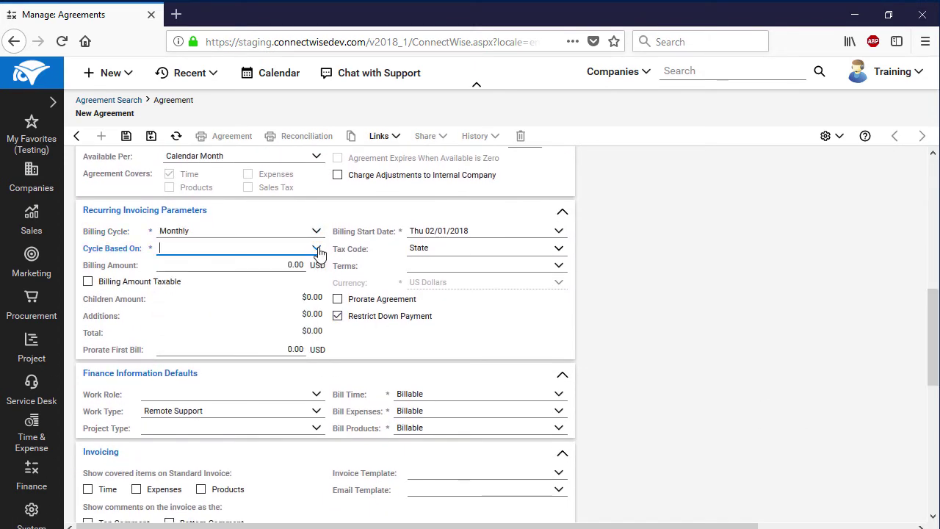
{"action": "left_click", "coordinate": [302, 280]}
{"action": "left_click", "coordinate": [561, 234]}
{"action": "left_click", "coordinate": [517, 320]}
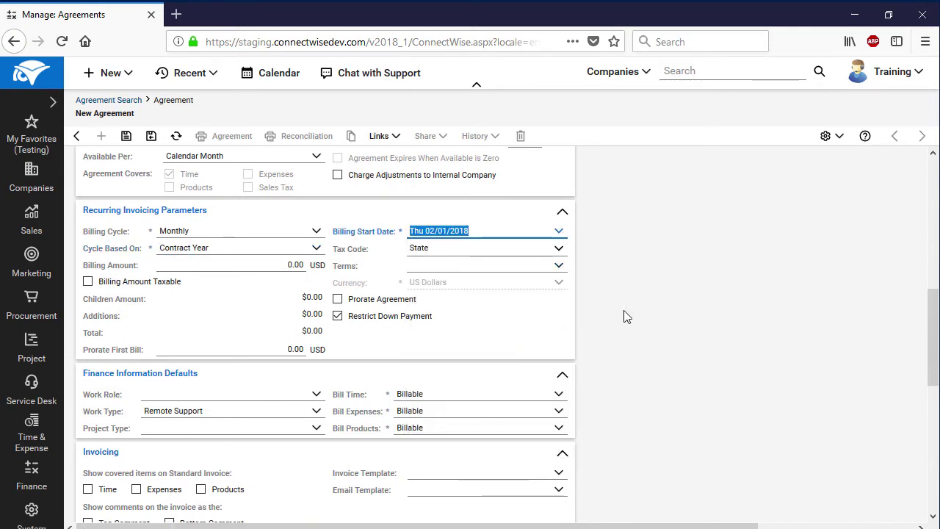
Set compensation to Actual Hourly Rate, capped at the monthly billing amount, and save the agreement
{"action": "left_click_drag", "start_coordinate": [927, 326], "coordinate": [936, 459]}
{"action": "left_click", "coordinate": [249, 499]}
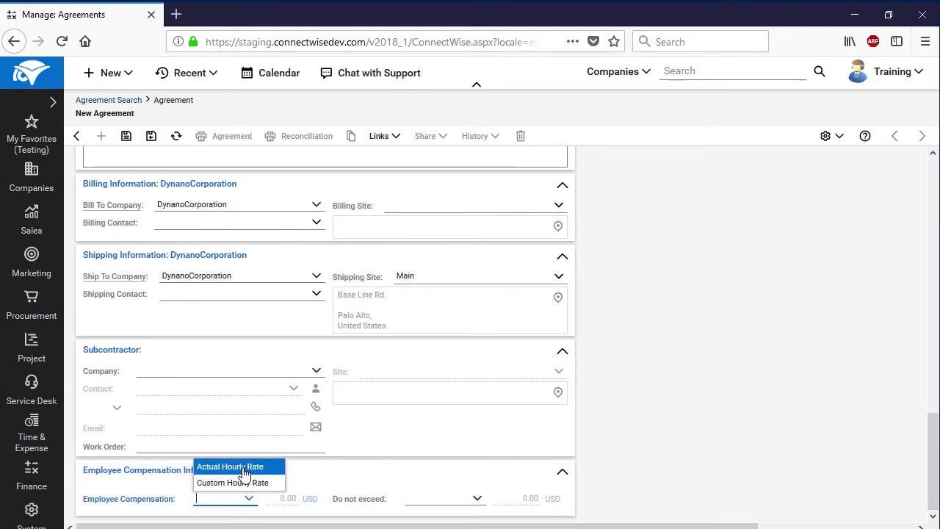
{"action": "left_click", "coordinate": [243, 467]}
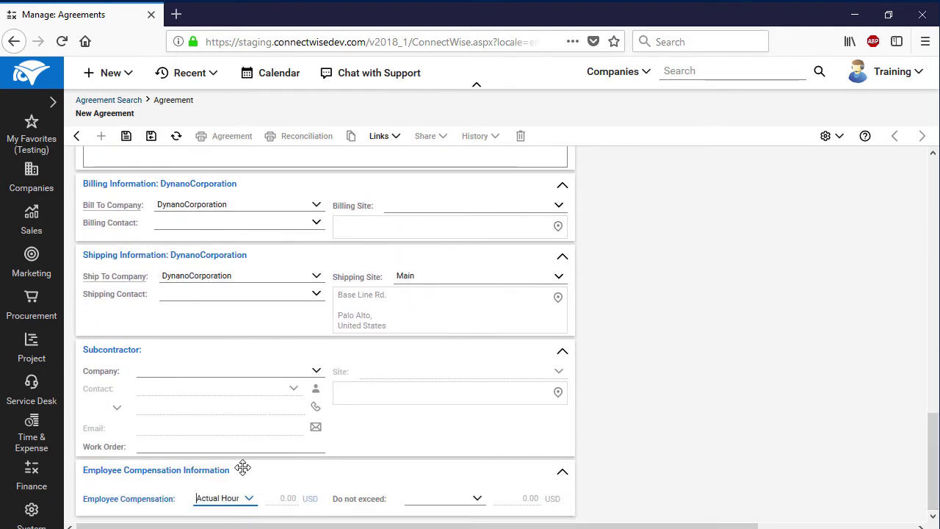
{"action": "left_click", "coordinate": [477, 500]}
{"action": "left_click", "coordinate": [449, 453]}
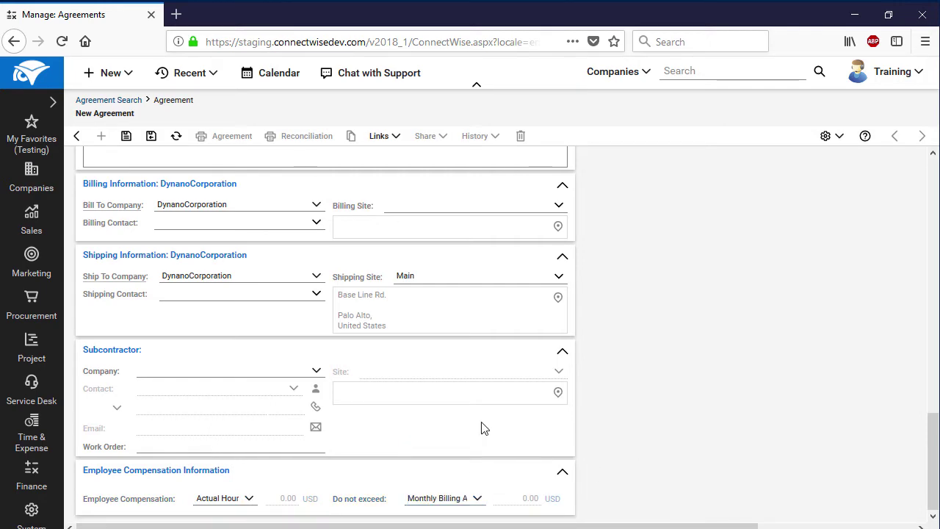
{"action": "left_click", "coordinate": [128, 145]}
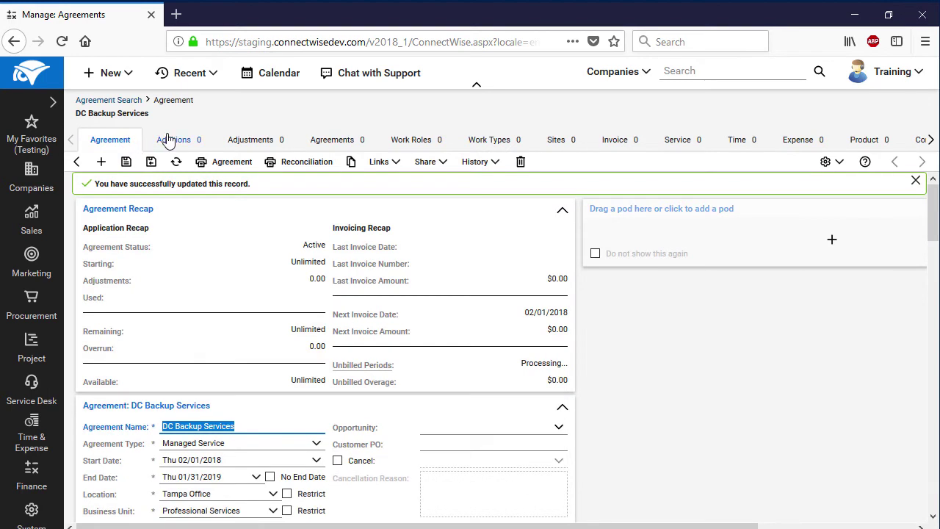
{"action": "left_click", "coordinate": [168, 141]}
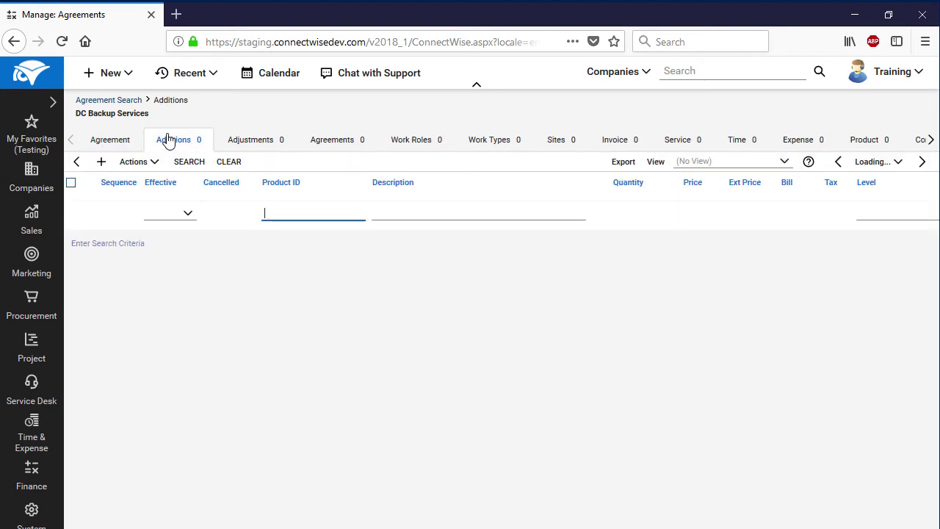
Add an agreement addition with product DC Server Backup, found by searching 'DC'
{"action": "left_click", "coordinate": [102, 163]}
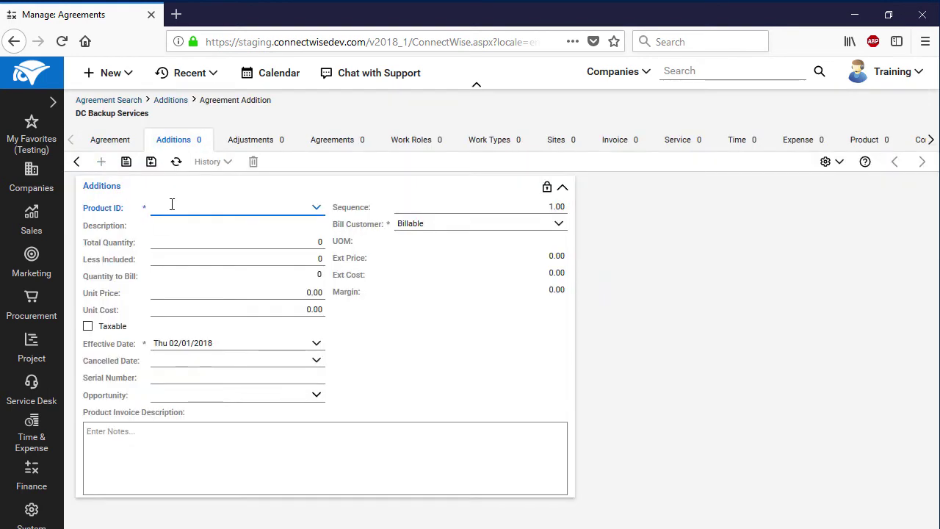
{"action": "left_click", "coordinate": [316, 208]}
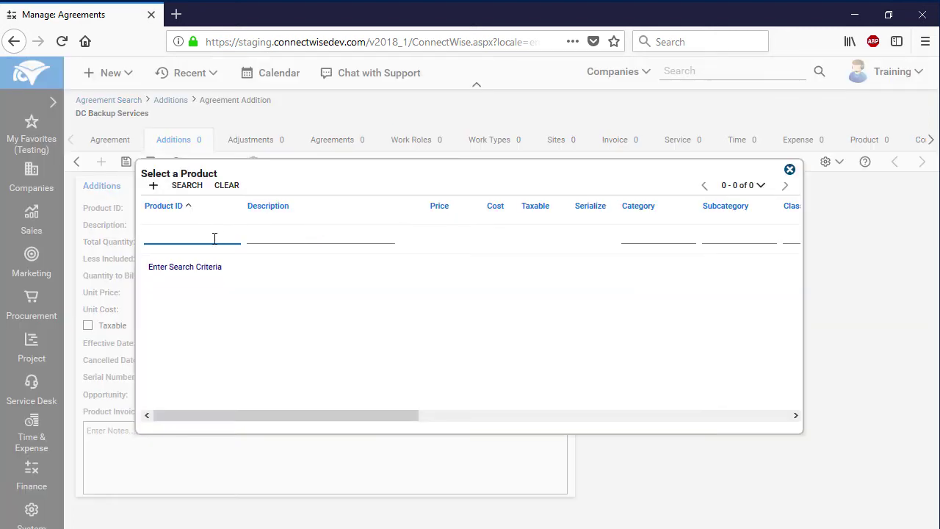
{"action": "type", "text": "DC"}
{"action": "left_click", "coordinate": [187, 187]}
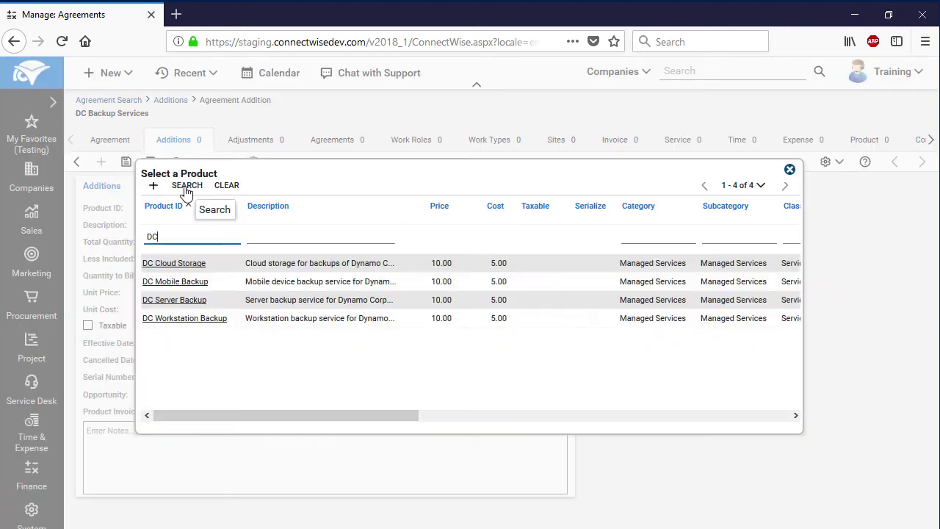
{"action": "left_click", "coordinate": [199, 300]}
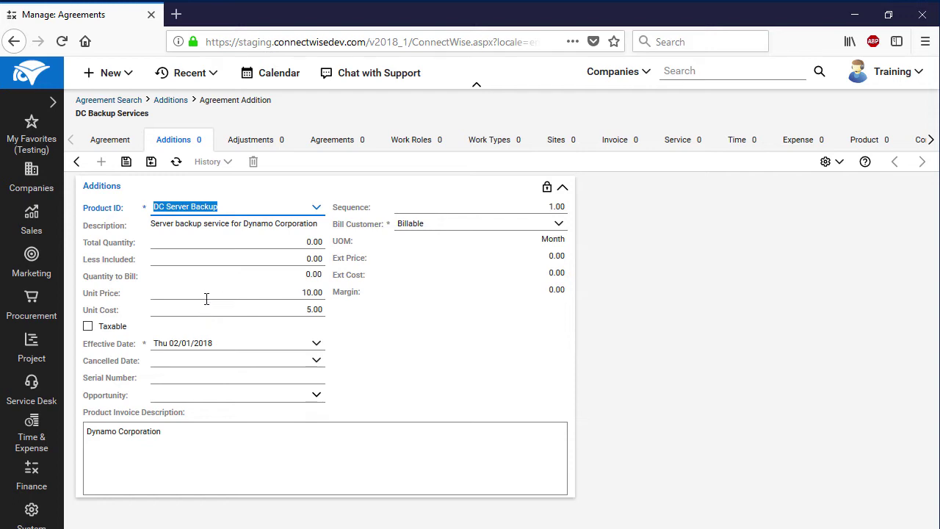
{"action": "key", "text": "Tab"}
Enter quantity 1, keep effective date 02/01/2018, and set cancelled date 01/31/2019
{"action": "type", "text": "1"}
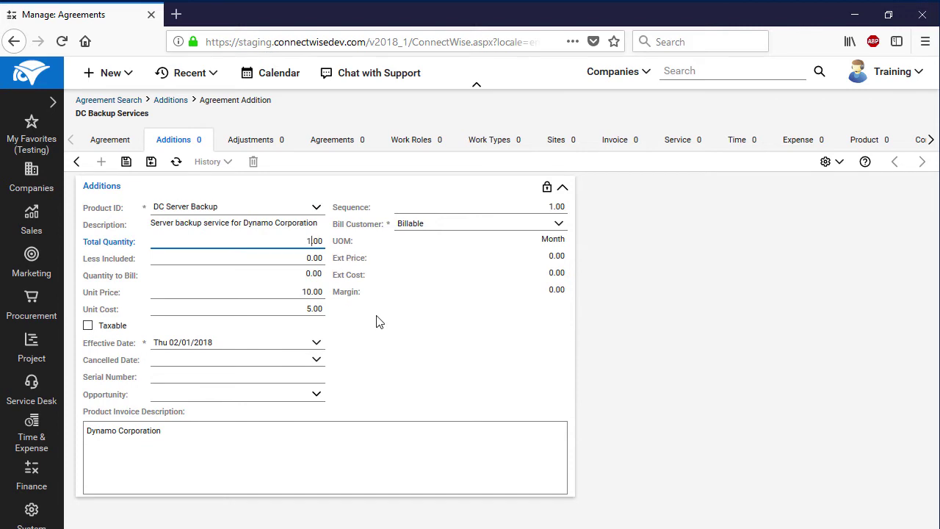
{"action": "left_click", "coordinate": [379, 322]}
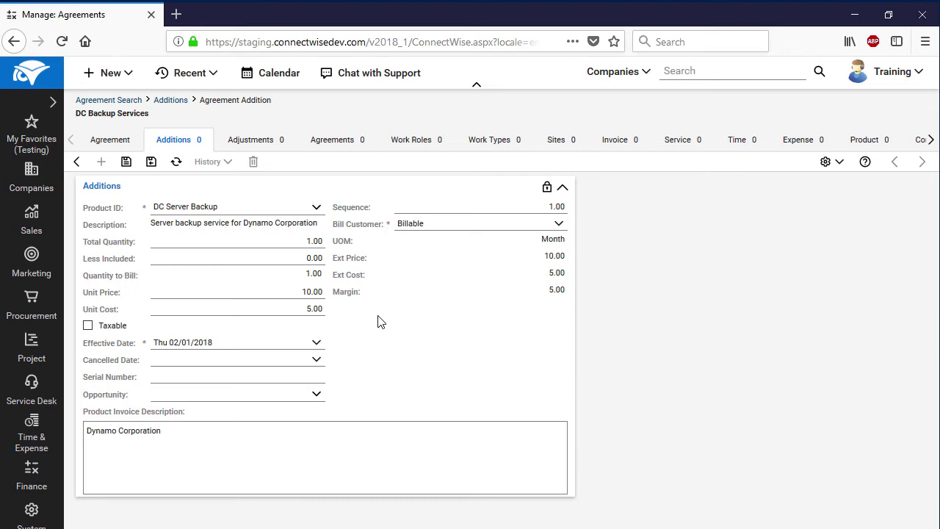
{"action": "left_click", "coordinate": [317, 343]}
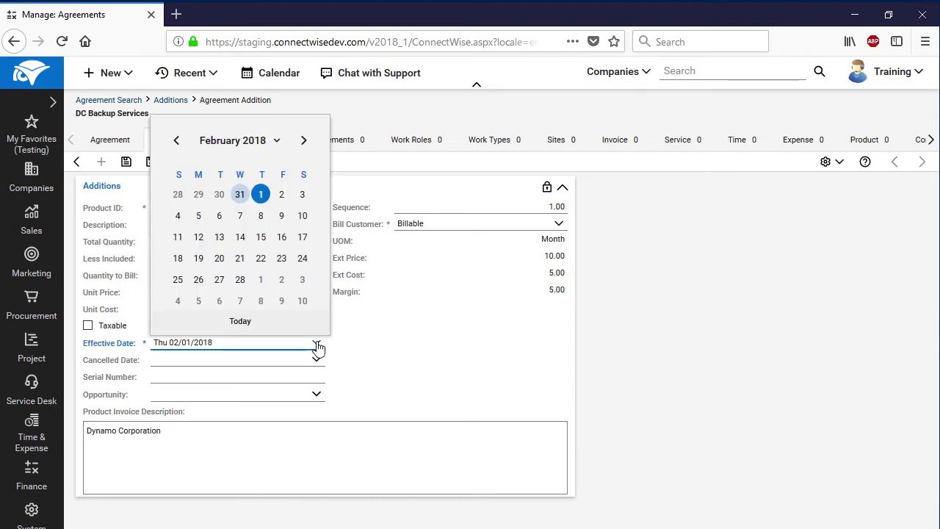
{"action": "left_click", "coordinate": [265, 192]}
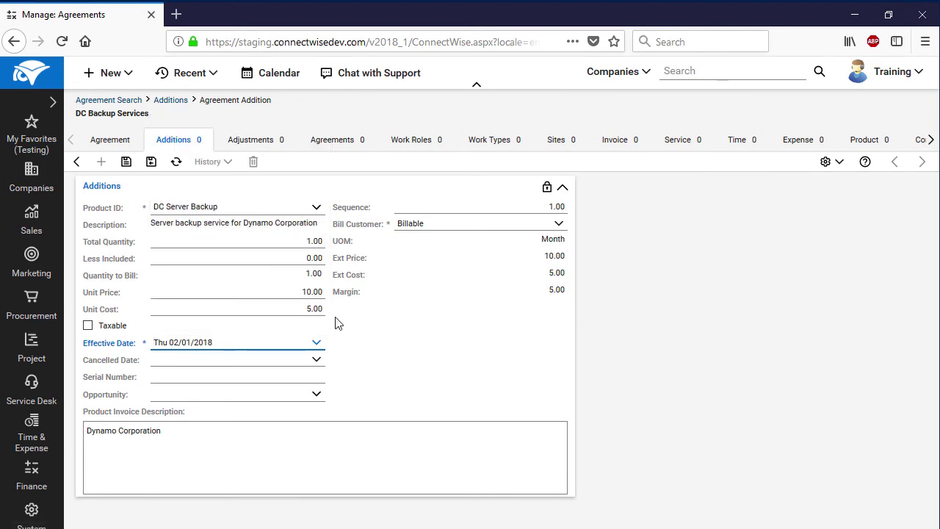
{"action": "left_click", "coordinate": [318, 360]}
{"action": "left_click", "coordinate": [274, 158]}
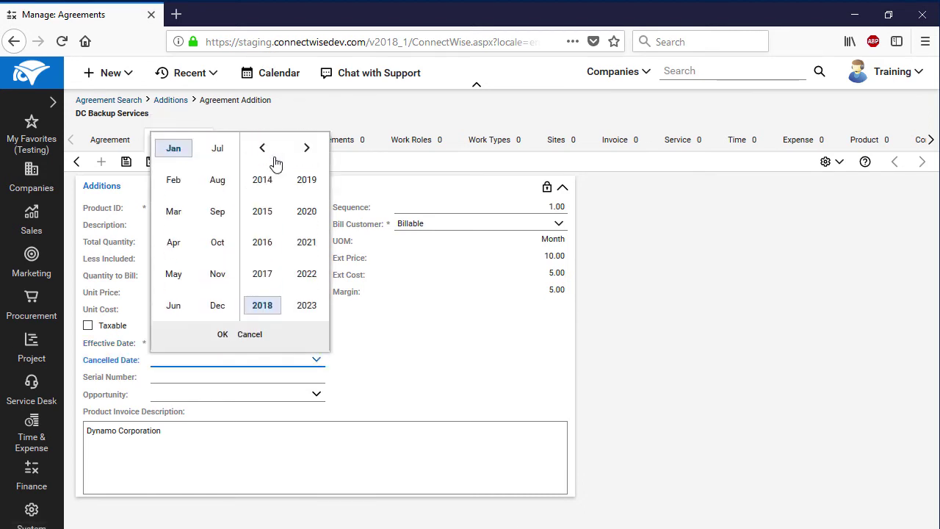
{"action": "left_click", "coordinate": [306, 180]}
{"action": "left_click", "coordinate": [223, 334]}
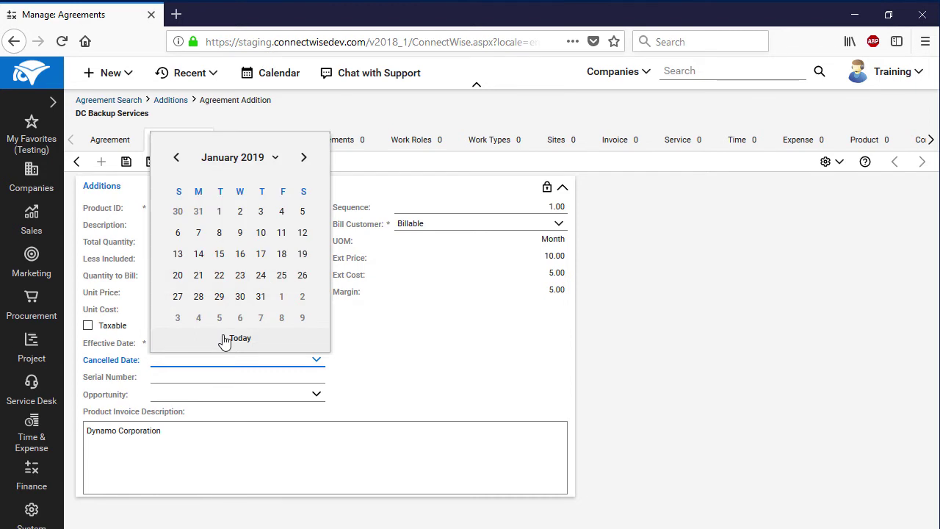
{"action": "left_click", "coordinate": [267, 297]}
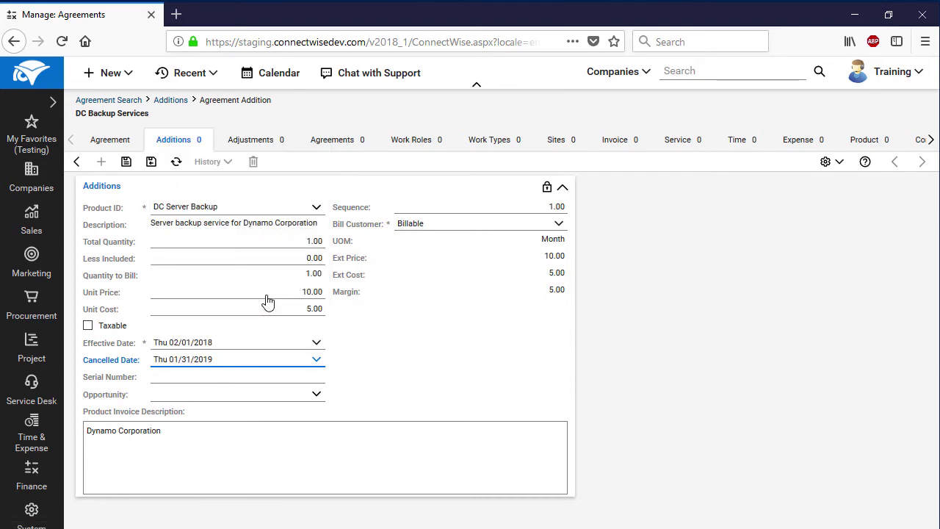
Keep the addition Billable and save it
{"action": "left_click", "coordinate": [557, 228]}
{"action": "left_click", "coordinate": [545, 241]}
{"action": "left_click", "coordinate": [126, 163]}
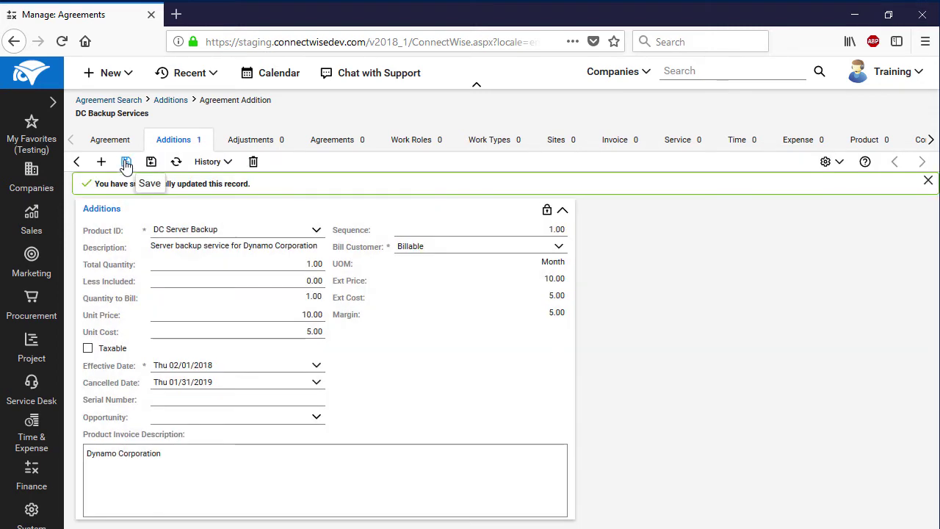
{"action": "left_click", "coordinate": [102, 162]}
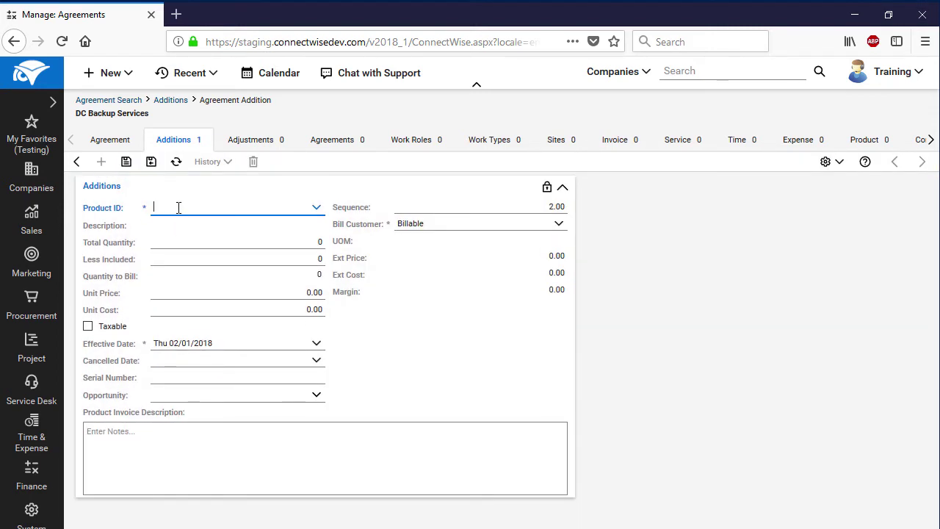
Add a DC Workstation Backup addition with quantity 2
{"action": "left_click", "coordinate": [316, 208]}
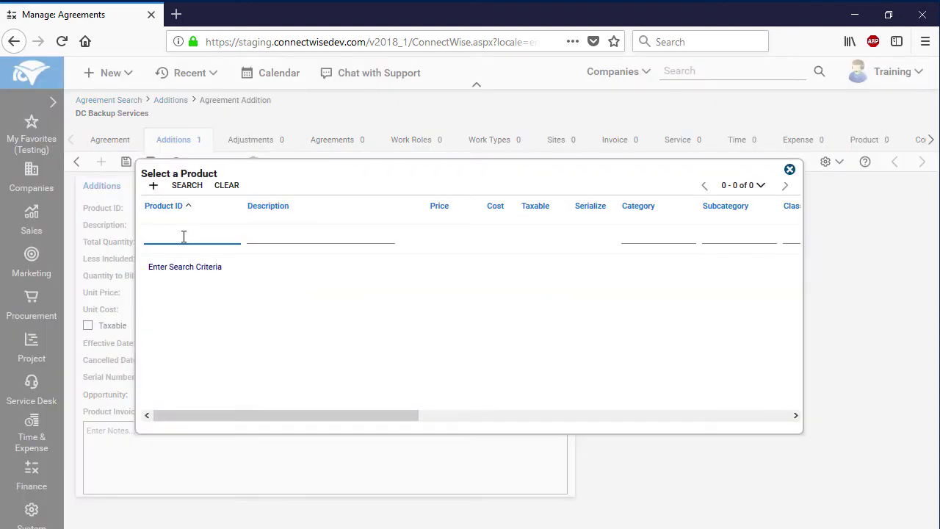
{"action": "type", "text": "DC"}
{"action": "left_click", "coordinate": [195, 191]}
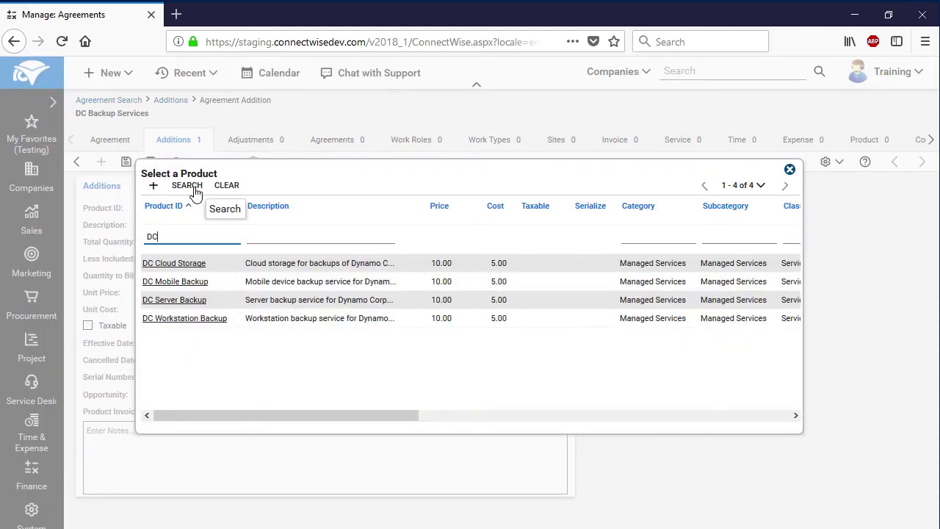
{"action": "left_click", "coordinate": [216, 320]}
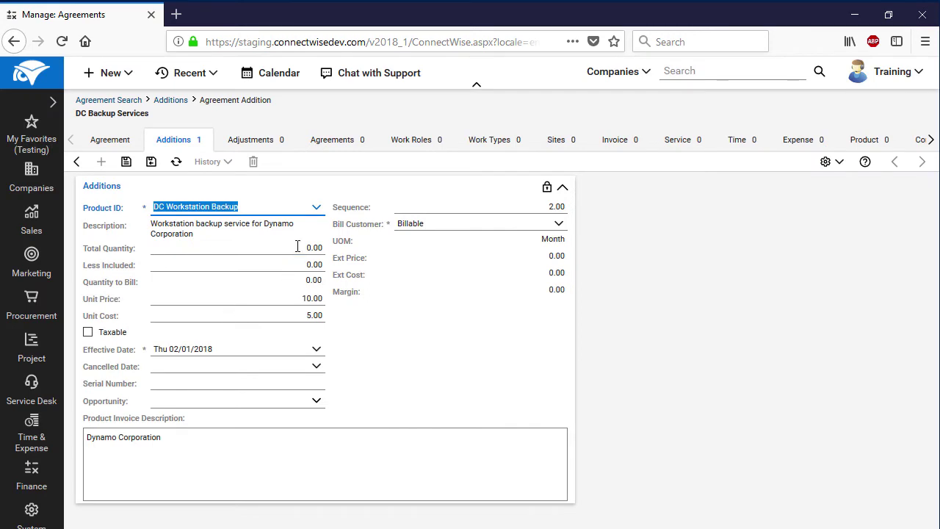
{"action": "type", "text": "2"}
Keep effective date 02/01/2018, set cancelled date 01/31/2019, and save the addition
{"action": "left_click", "coordinate": [316, 349]}
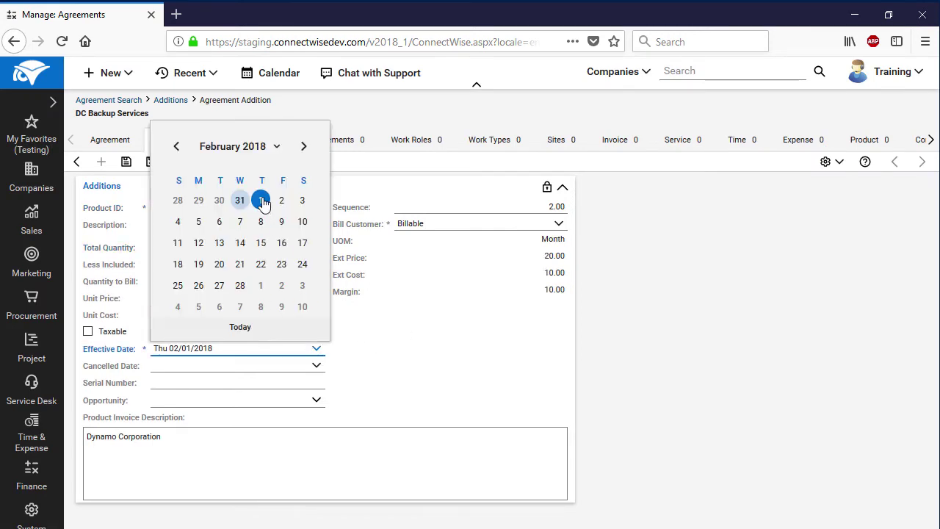
{"action": "left_click", "coordinate": [316, 348]}
{"action": "left_click", "coordinate": [314, 369]}
{"action": "left_click", "coordinate": [253, 162]}
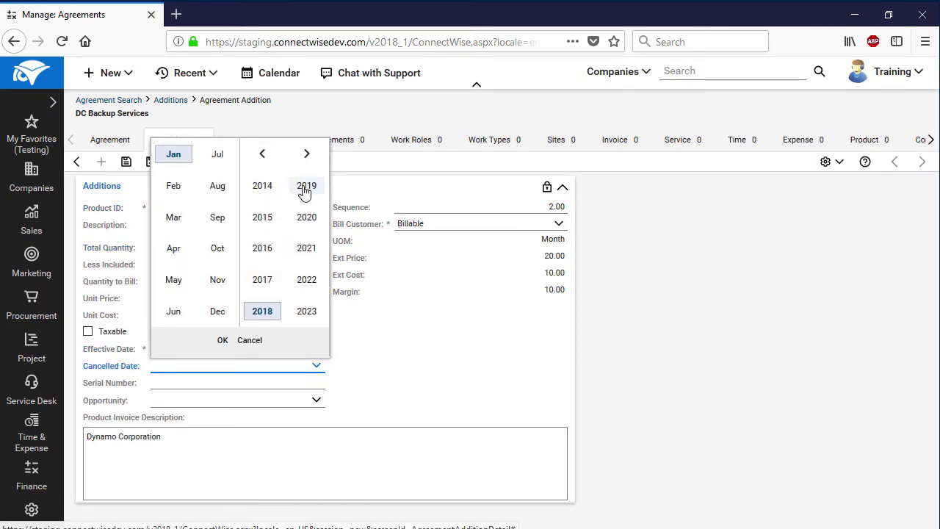
{"action": "left_click", "coordinate": [306, 185]}
{"action": "left_click", "coordinate": [222, 339]}
{"action": "left_click", "coordinate": [254, 312]}
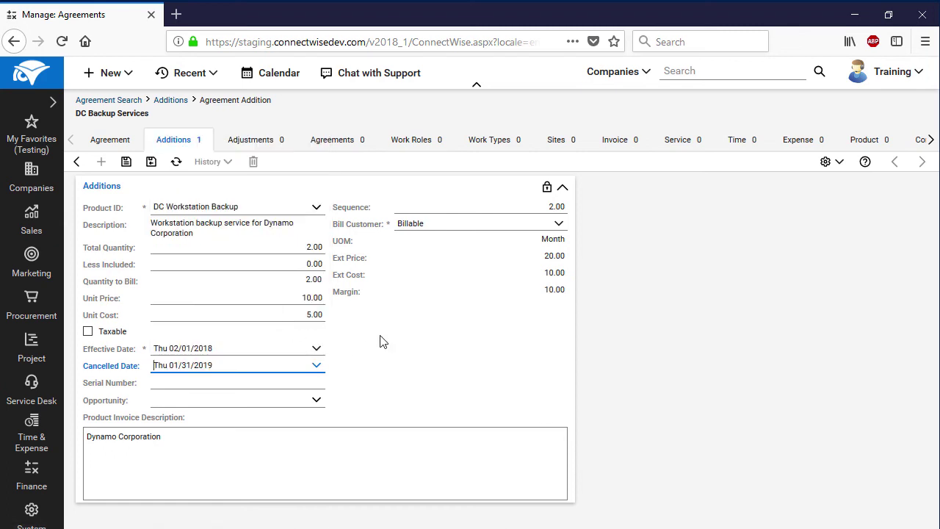
{"action": "left_click", "coordinate": [125, 161]}
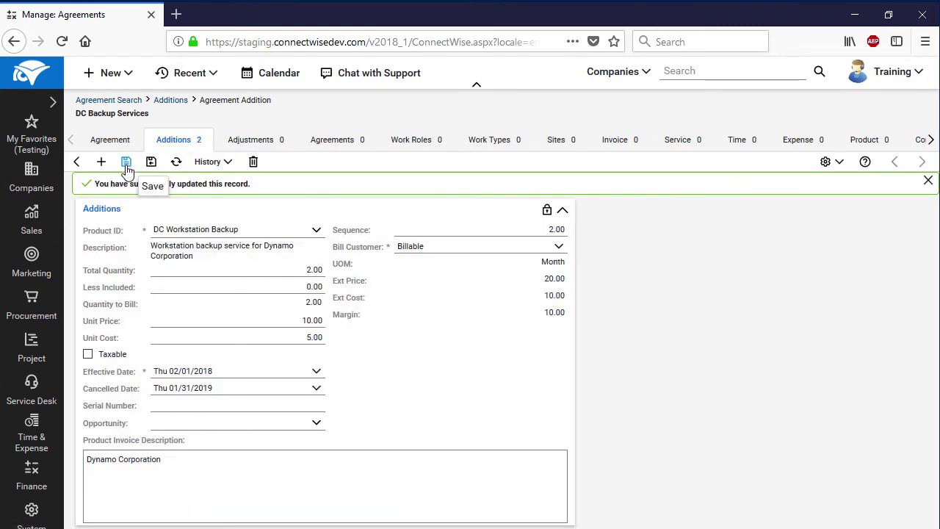
{"action": "left_click", "coordinate": [101, 162]}
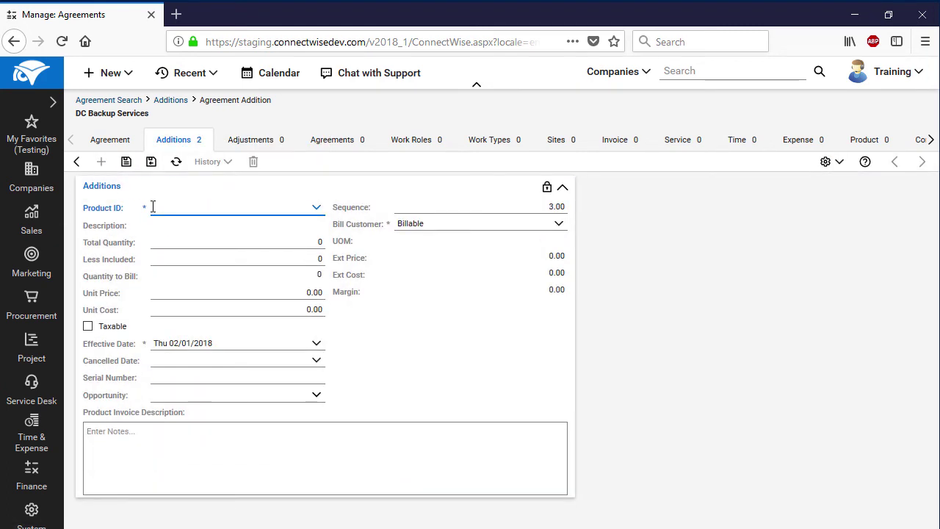
Add a DC Mobile Backup addition with quantity 1
{"action": "left_click", "coordinate": [316, 210]}
{"action": "type", "text": "DC"}
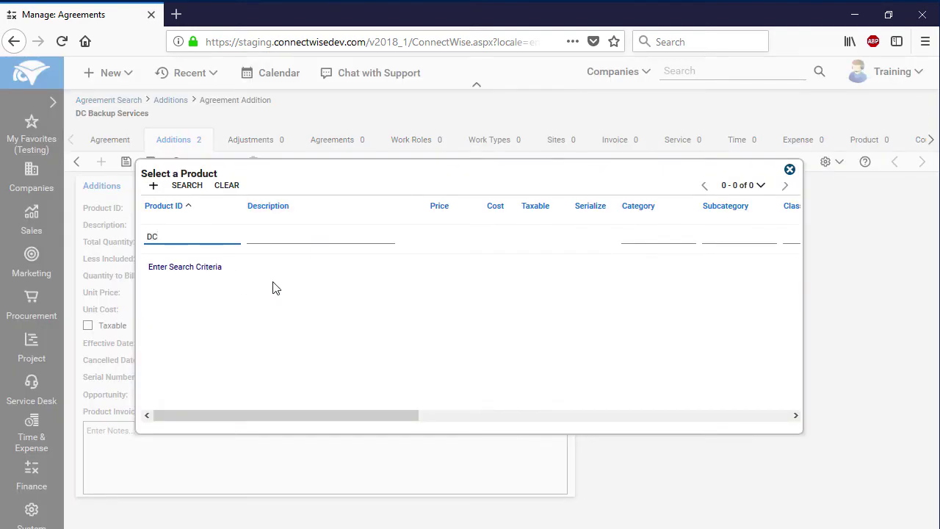
{"action": "left_click", "coordinate": [187, 187]}
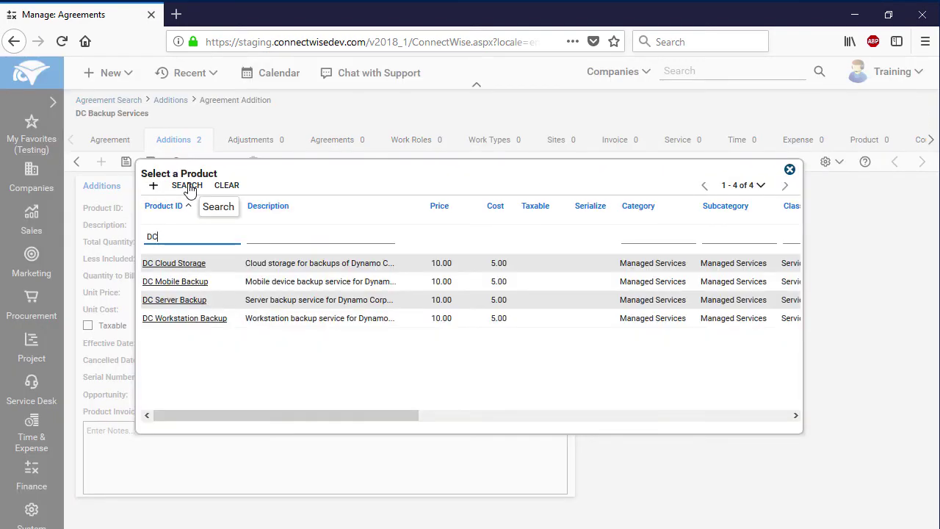
{"action": "left_click", "coordinate": [197, 283]}
{"action": "left_click", "coordinate": [314, 248]}
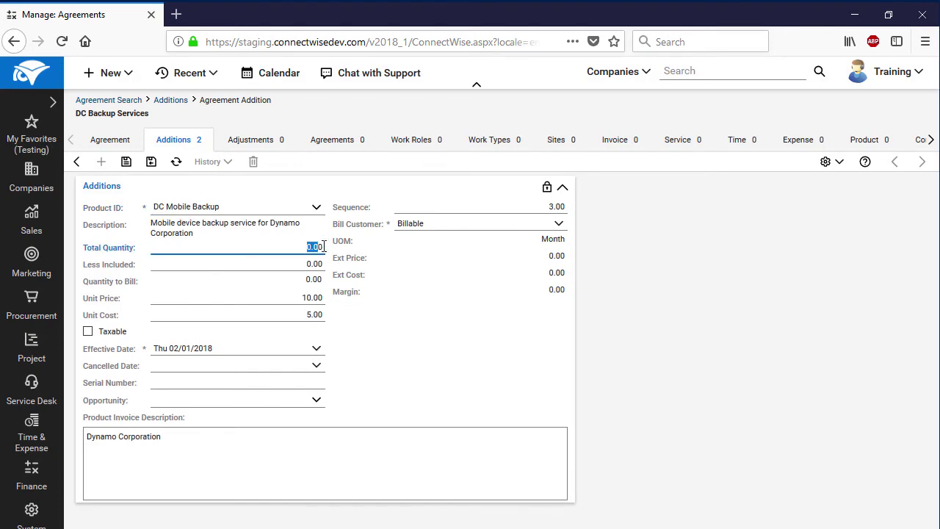
{"action": "type", "text": "1"}
{"action": "left_click", "coordinate": [389, 321]}
Keep the Mobile Backup effective date 02/01/2018, cancel it 01/31/2019, and save
{"action": "left_click", "coordinate": [314, 352]}
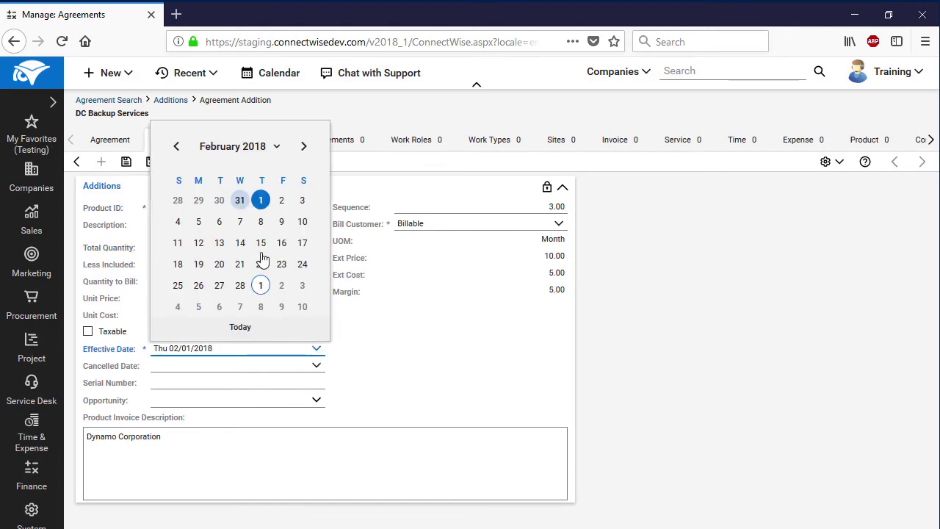
{"action": "left_click", "coordinate": [317, 366]}
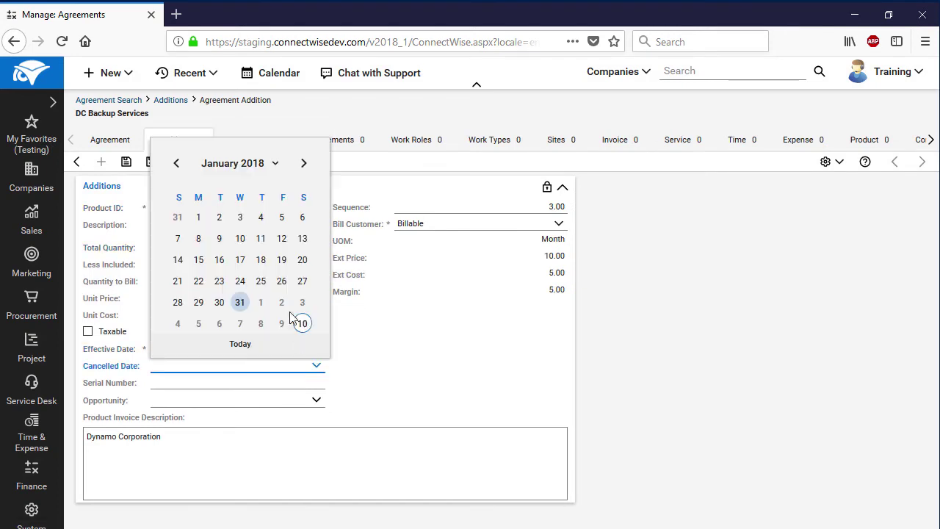
{"action": "left_click", "coordinate": [272, 172]}
{"action": "left_click", "coordinate": [306, 186]}
{"action": "left_click", "coordinate": [222, 341]}
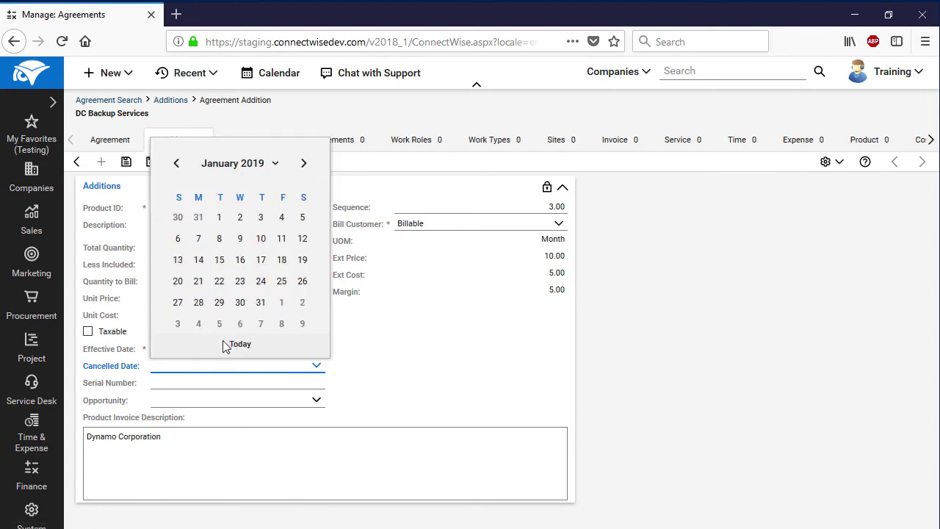
{"action": "left_click", "coordinate": [261, 302]}
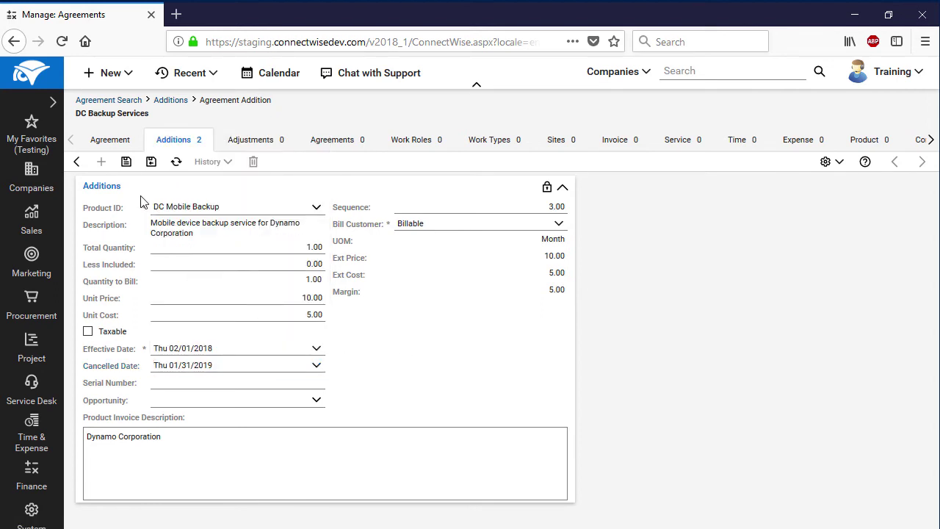
{"action": "left_click", "coordinate": [126, 163]}
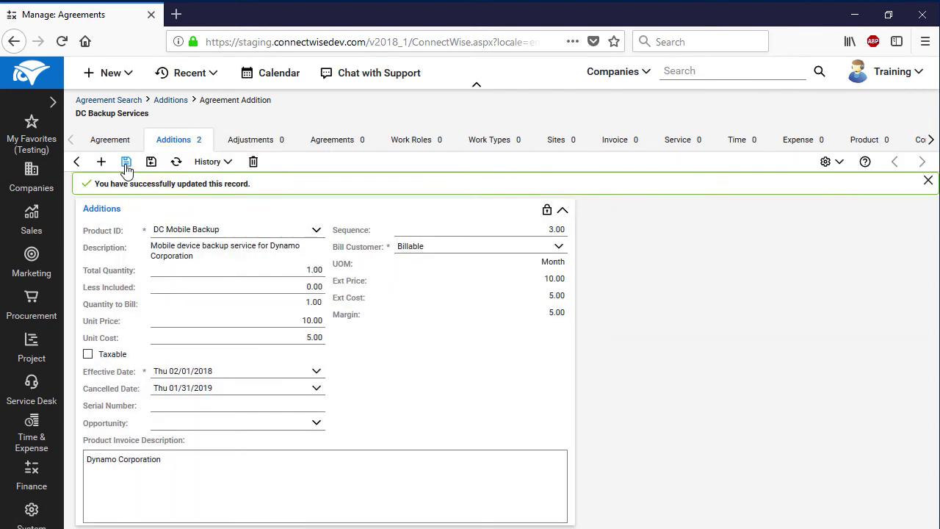
{"action": "left_click", "coordinate": [102, 161]}
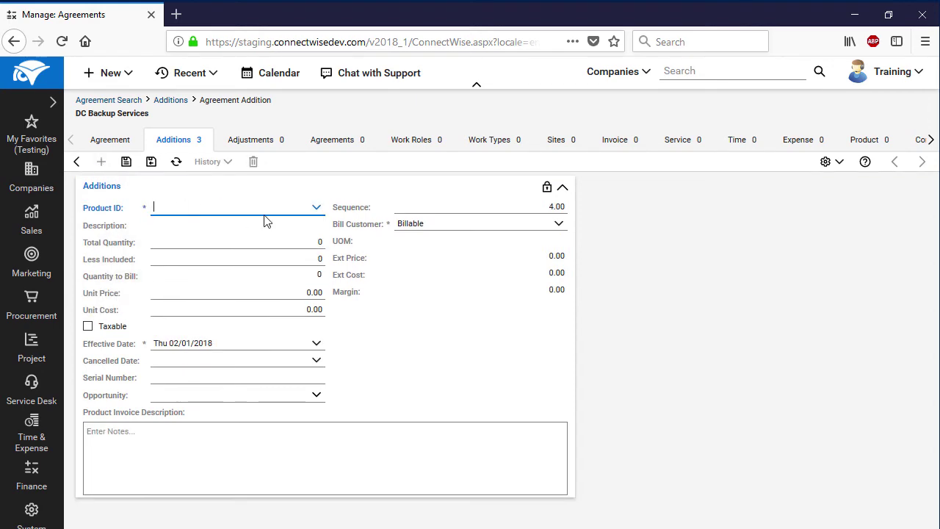
Add a DC Cloud Storage addition with quantity 1
{"action": "left_click", "coordinate": [319, 213]}
{"action": "type", "text": "DC"}
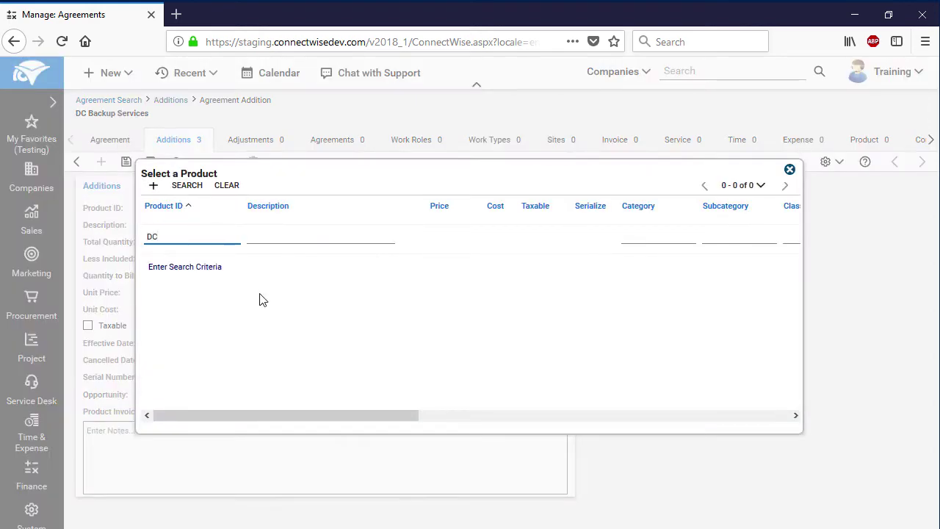
{"action": "left_click", "coordinate": [185, 189]}
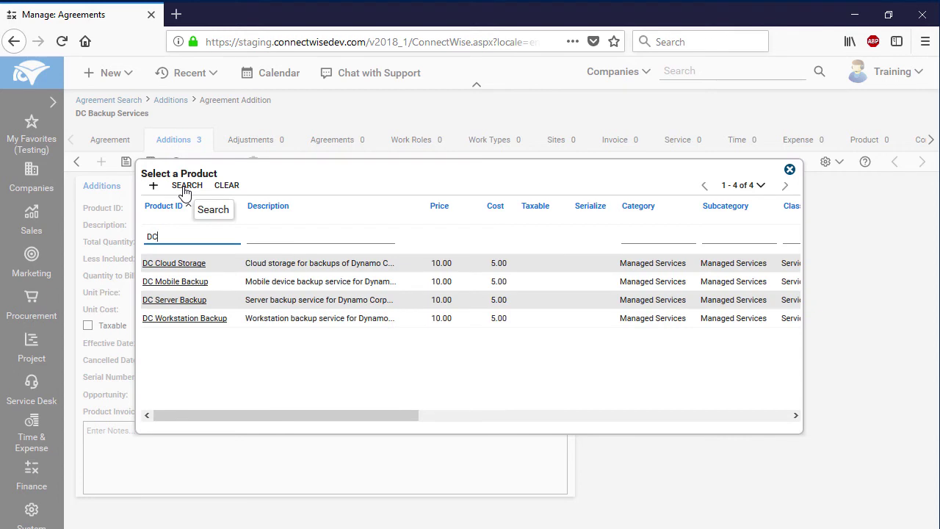
{"action": "left_click", "coordinate": [189, 265]}
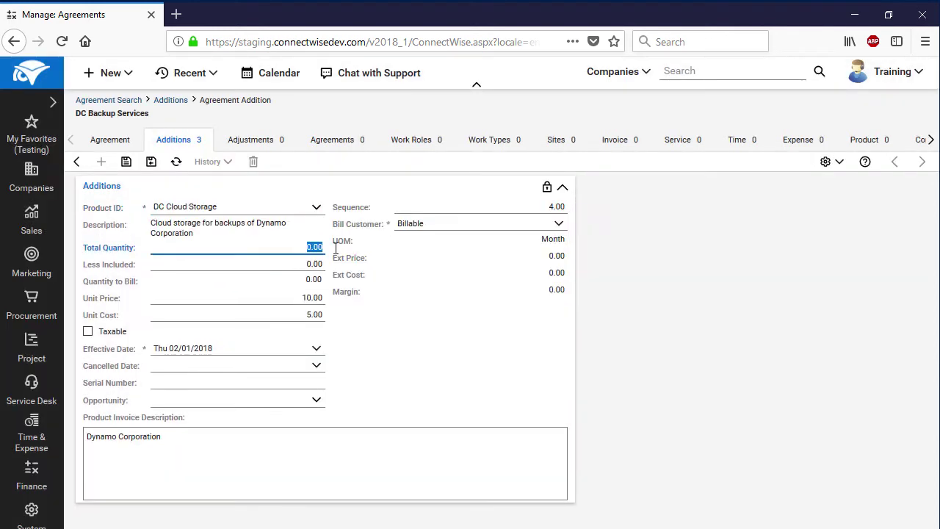
{"action": "type", "text": "1"}
{"action": "left_click", "coordinate": [373, 323]}
Give it effective date 02/01/2018 and cancelled date 01/31/2019, then save
{"action": "left_click", "coordinate": [317, 348]}
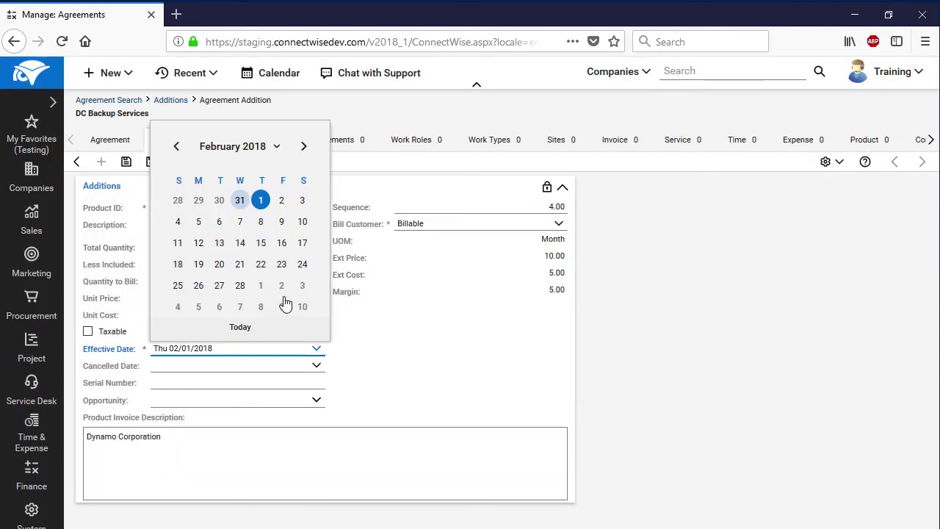
{"action": "left_click", "coordinate": [260, 200]}
{"action": "left_click", "coordinate": [316, 365]}
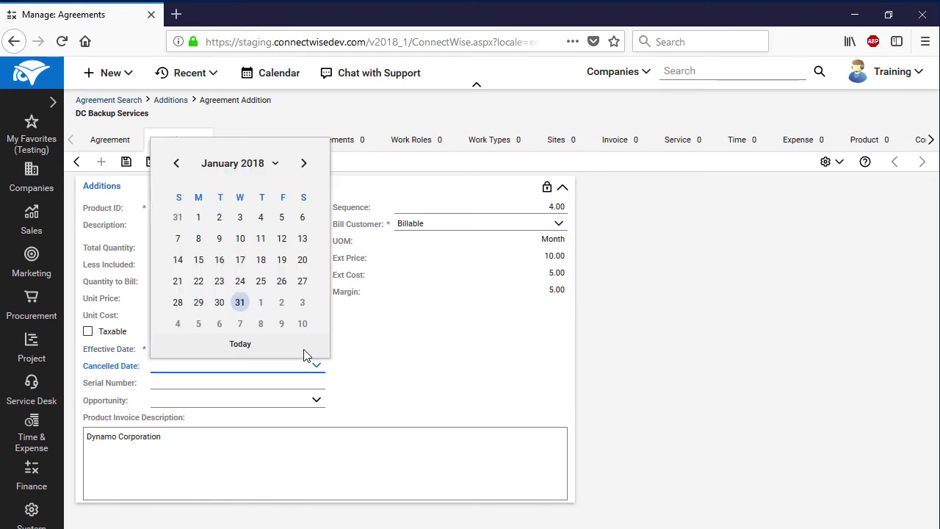
{"action": "left_click", "coordinate": [273, 164]}
{"action": "left_click", "coordinate": [306, 186]}
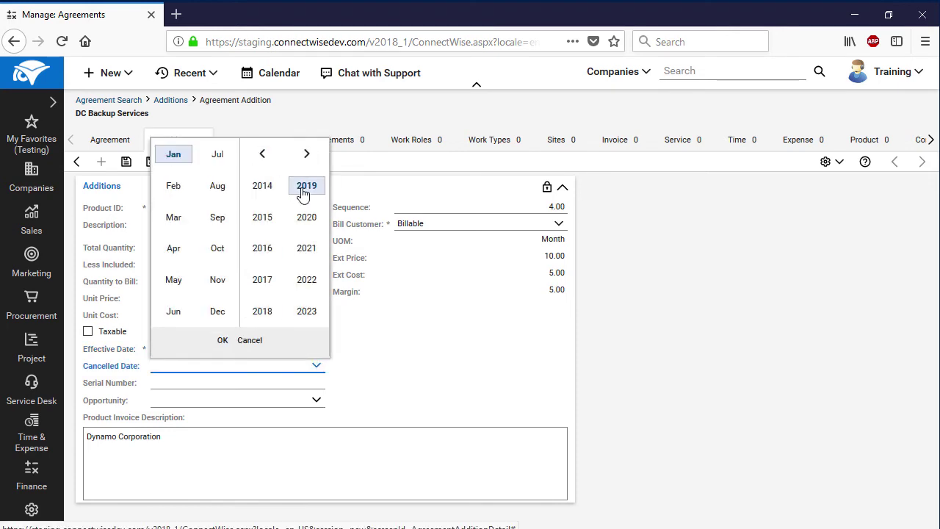
{"action": "left_click", "coordinate": [228, 342]}
{"action": "left_click", "coordinate": [263, 317]}
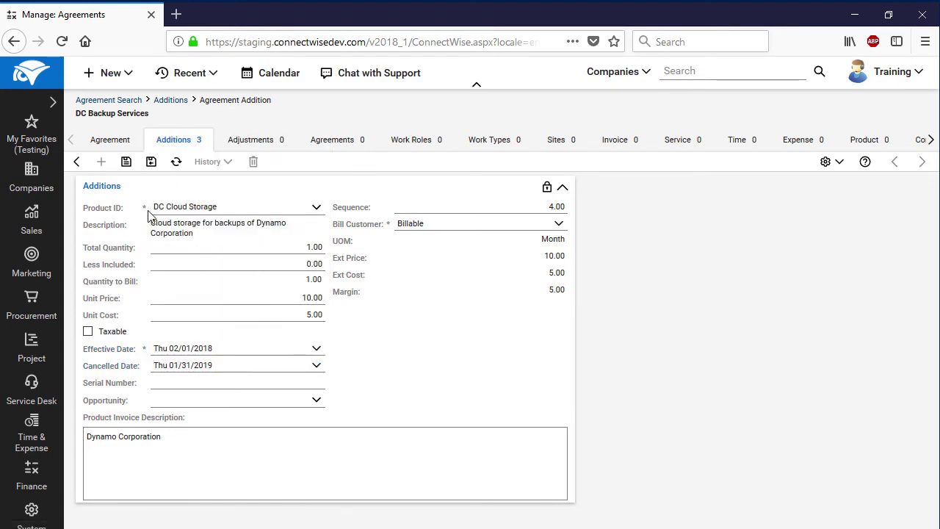
{"action": "left_click", "coordinate": [126, 163]}
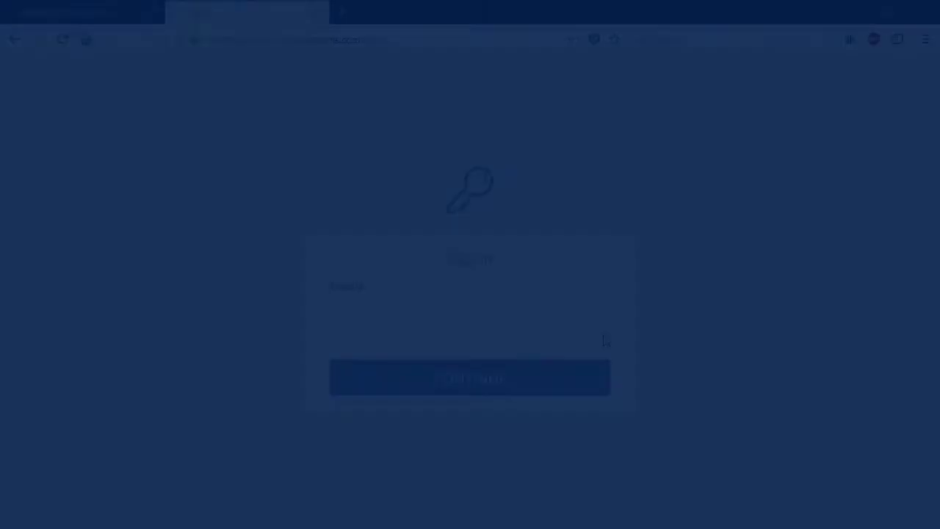
Sign in to the Acronis Management Console with the partner account login and password
{"action": "left_click", "coordinate": [529, 321]}
{"action": "type", "text": "mc-partner"}
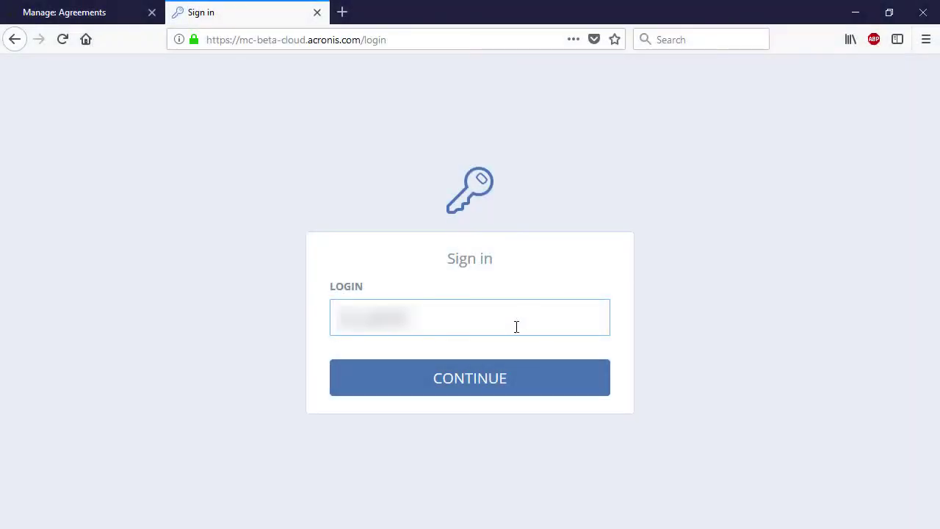
{"action": "left_click", "coordinate": [479, 381]}
{"action": "type", "text": "****"}
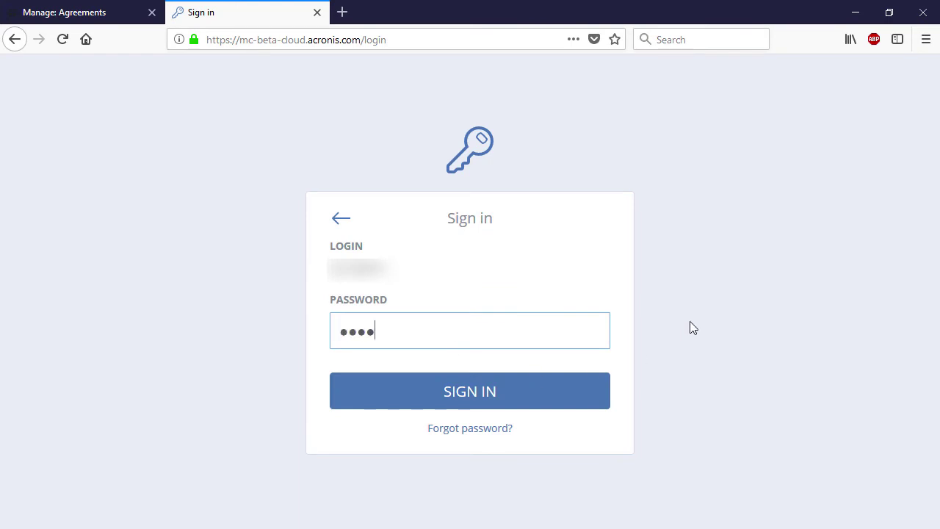
{"action": "type", "text": "****"}
{"action": "left_click", "coordinate": [577, 384]}
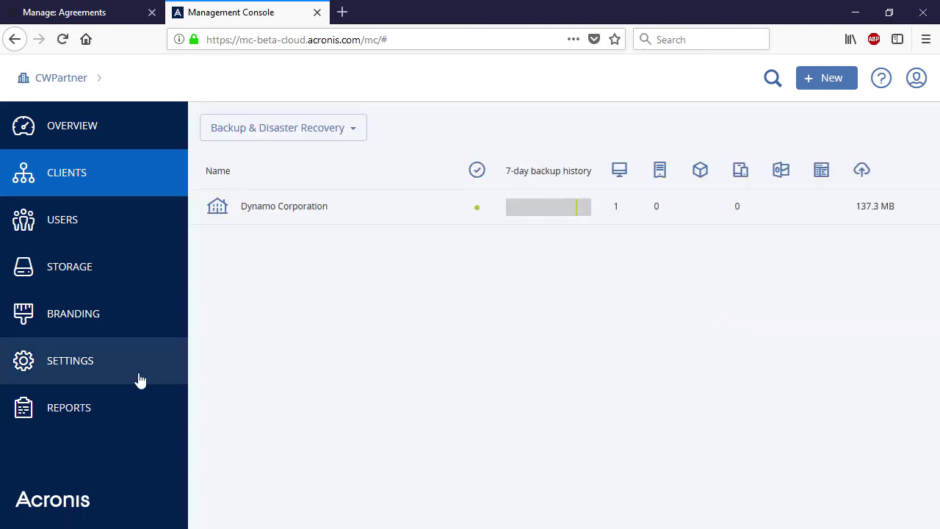
Go to the ConnectWise Manage integration under Settings > Integration
{"action": "left_click", "coordinate": [139, 380]}
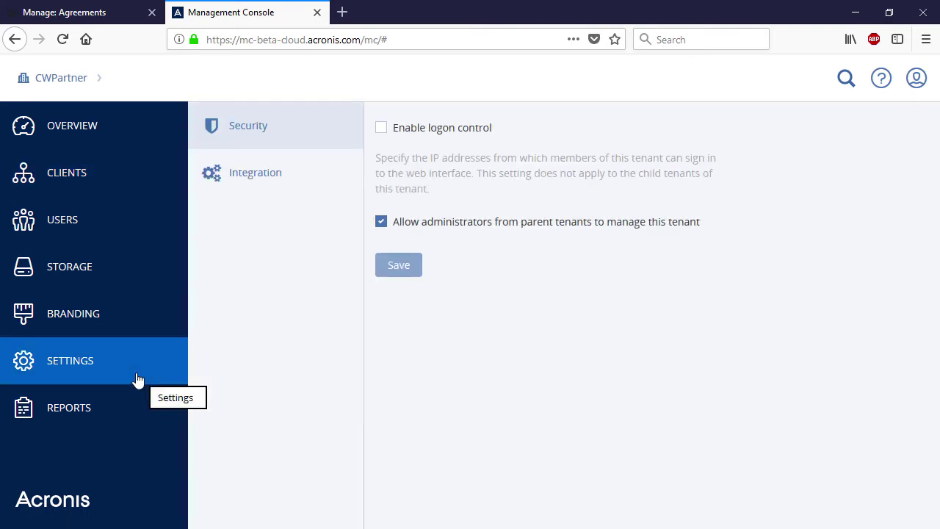
{"action": "left_click", "coordinate": [292, 181]}
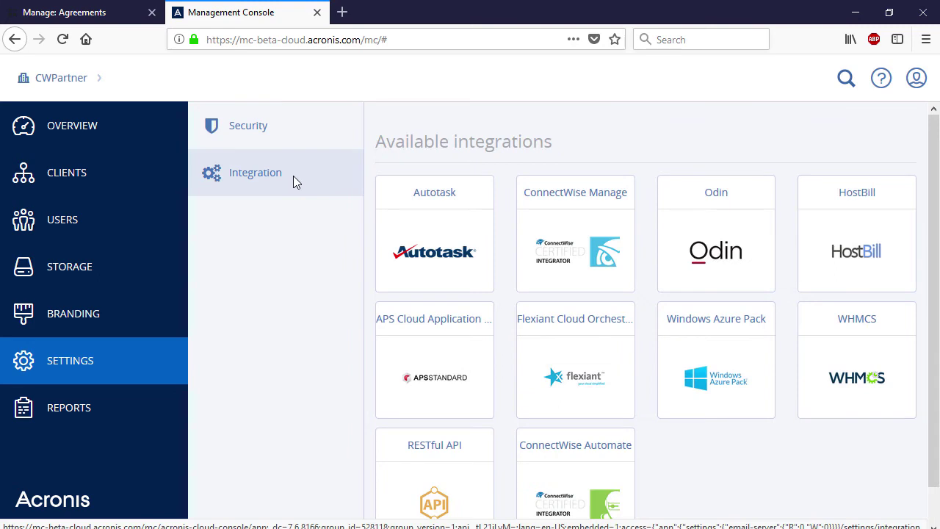
{"action": "left_click", "coordinate": [591, 201]}
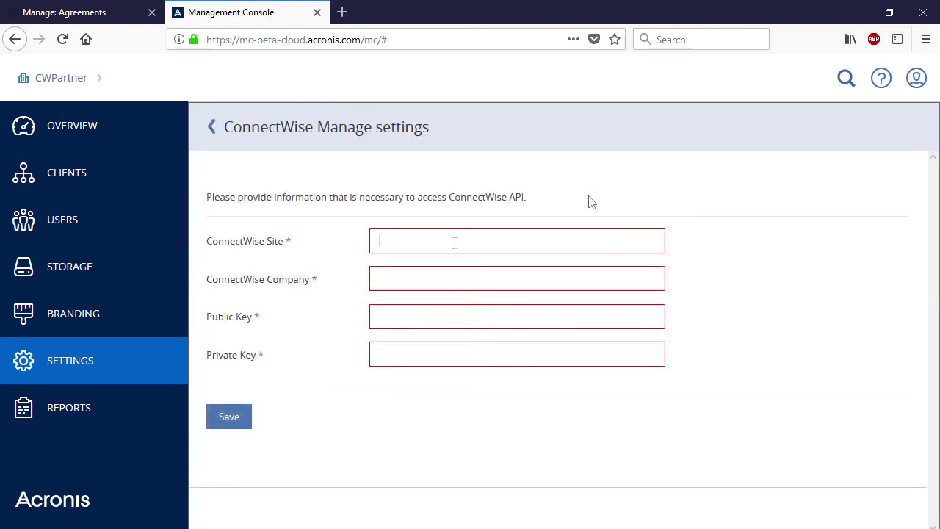
Paste the ConnectWise site and company, save the connection, and show Billing and Provisioning options
{"action": "key", "text": "ctrl+v"}
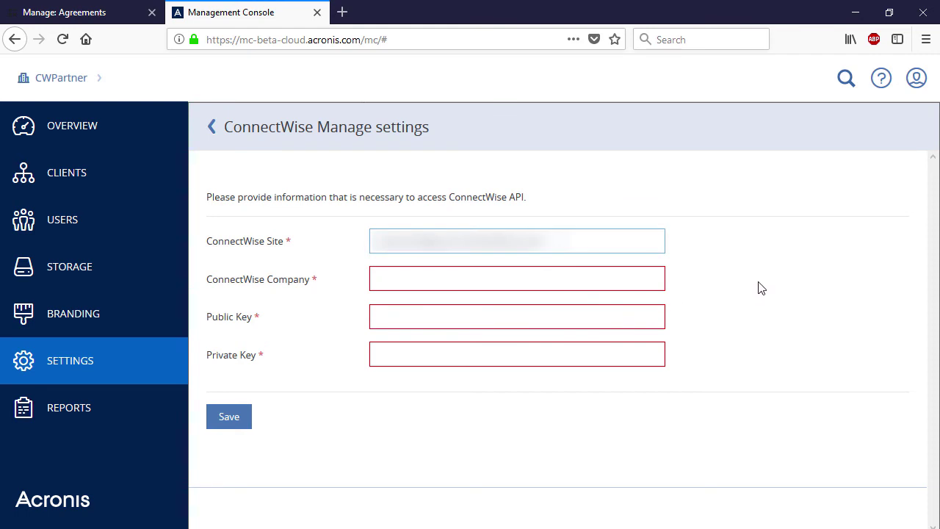
{"action": "left_click", "coordinate": [499, 274]}
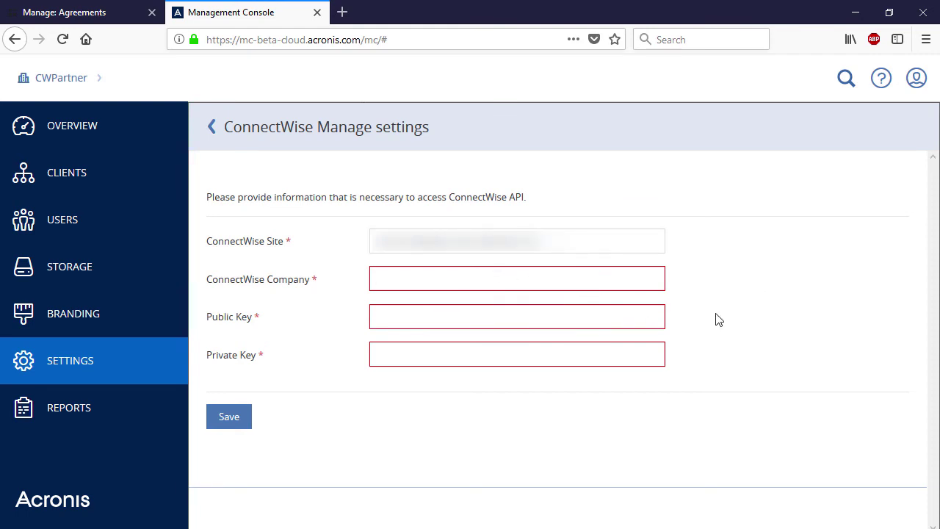
{"action": "key", "text": "ctrl+v"}
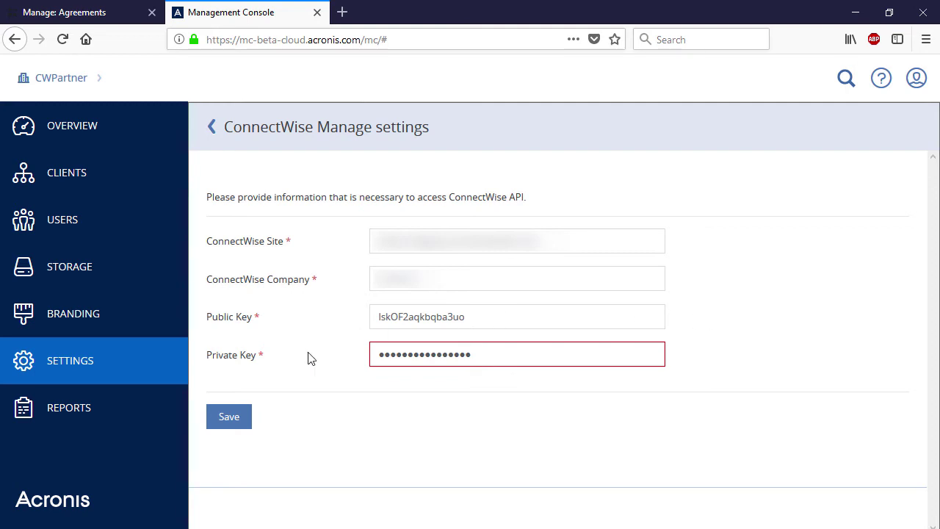
{"action": "left_click", "coordinate": [238, 420]}
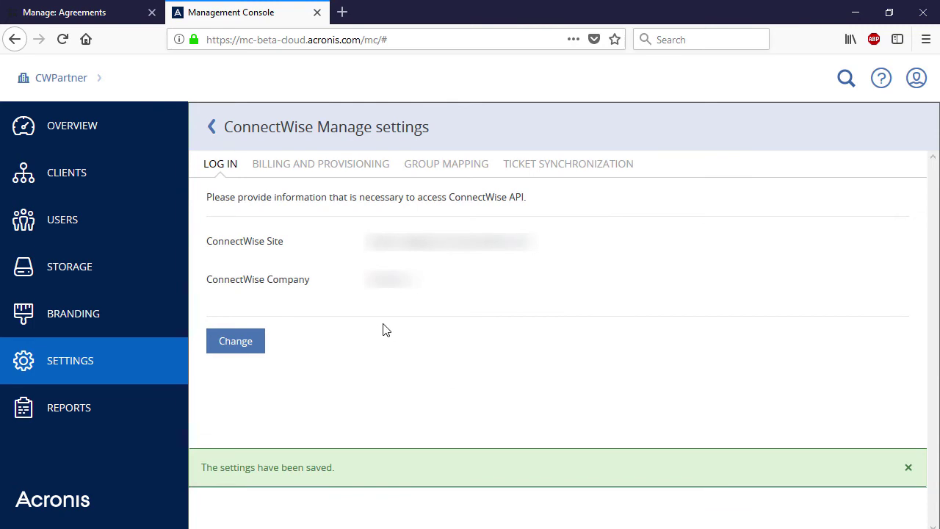
{"action": "left_click", "coordinate": [336, 170]}
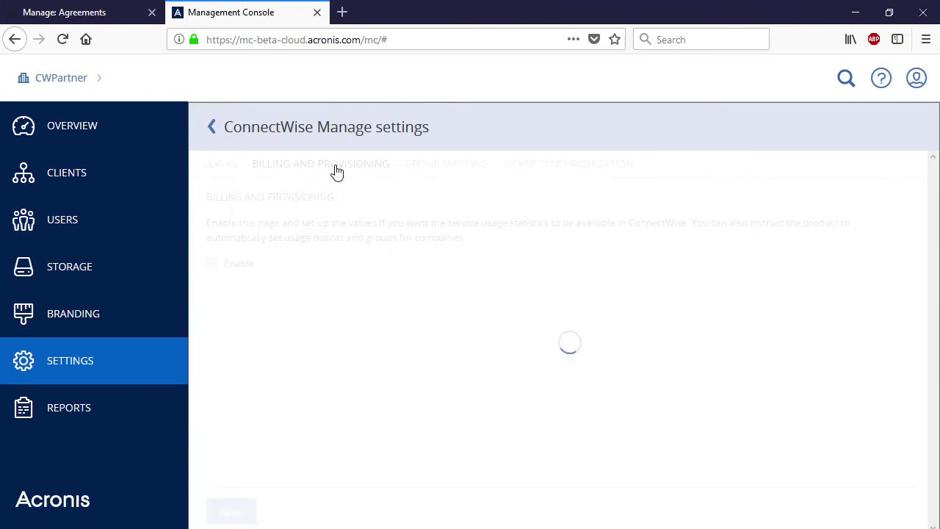
Toggle billing and provisioning off and back on so it stays enabled
{"action": "left_click", "coordinate": [213, 266]}
{"action": "left_click", "coordinate": [213, 265]}
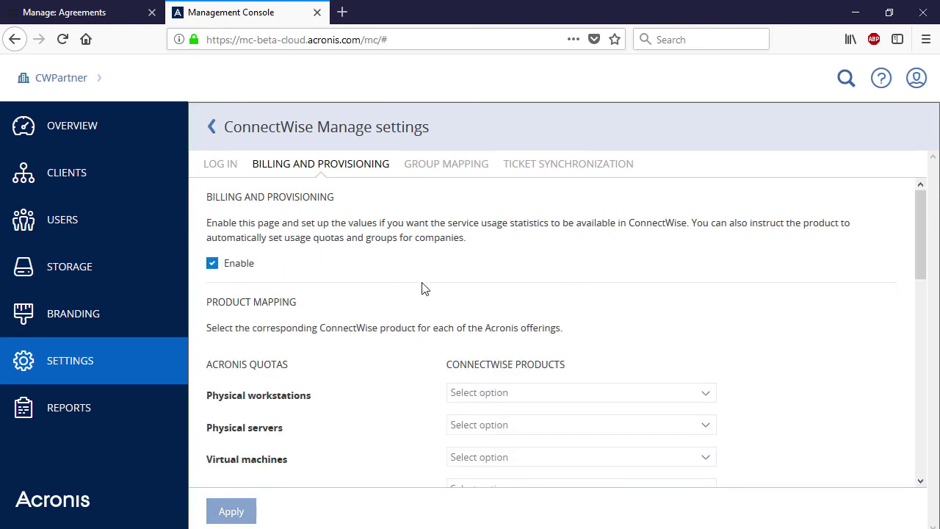
{"action": "scroll", "coordinate": [676, 268], "scroll_direction": "down", "scroll_amount": 1}
{"action": "scroll", "coordinate": [676, 267], "scroll_direction": "down", "scroll_amount": 2}
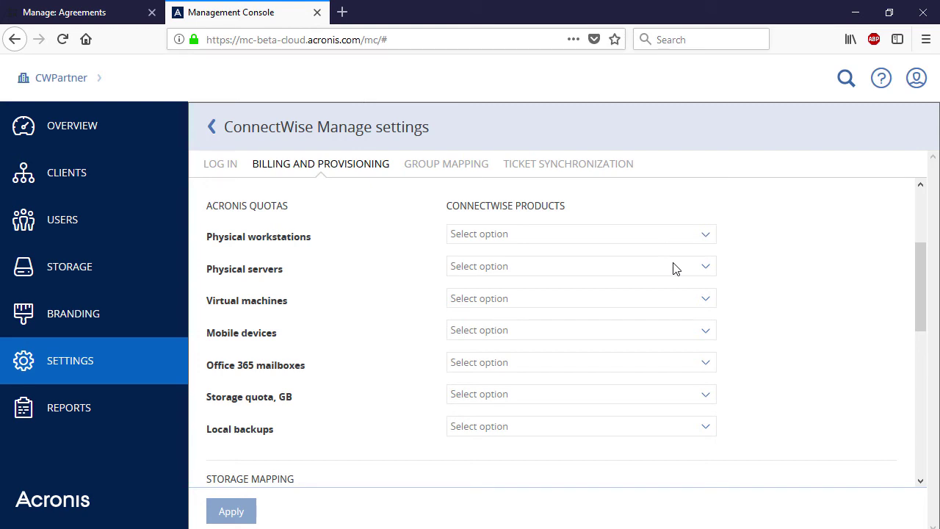
Map Physical workstations to DC Workstation Backup and Physical servers to DC Server Backup
{"action": "left_click", "coordinate": [625, 235]}
{"action": "type", "text": "dc"}
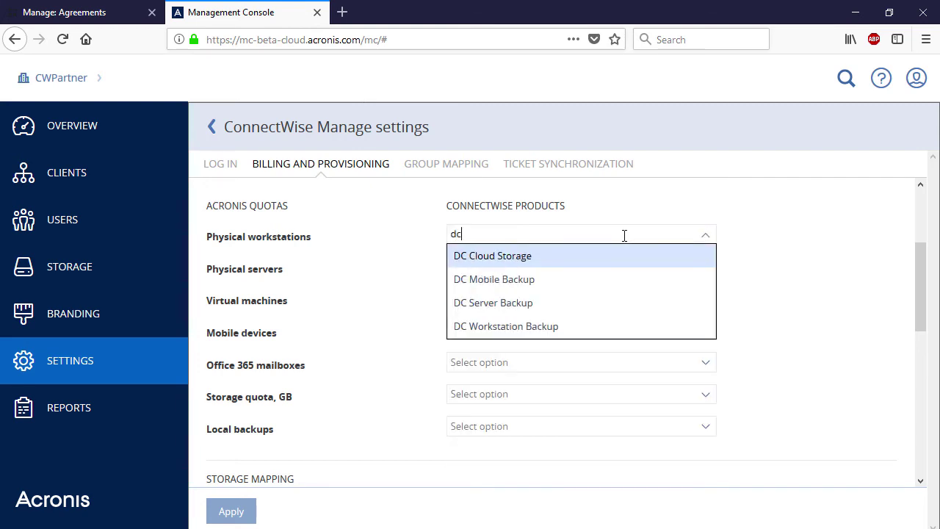
{"action": "left_click", "coordinate": [607, 326]}
{"action": "left_click", "coordinate": [561, 264]}
{"action": "type", "text": "dc"}
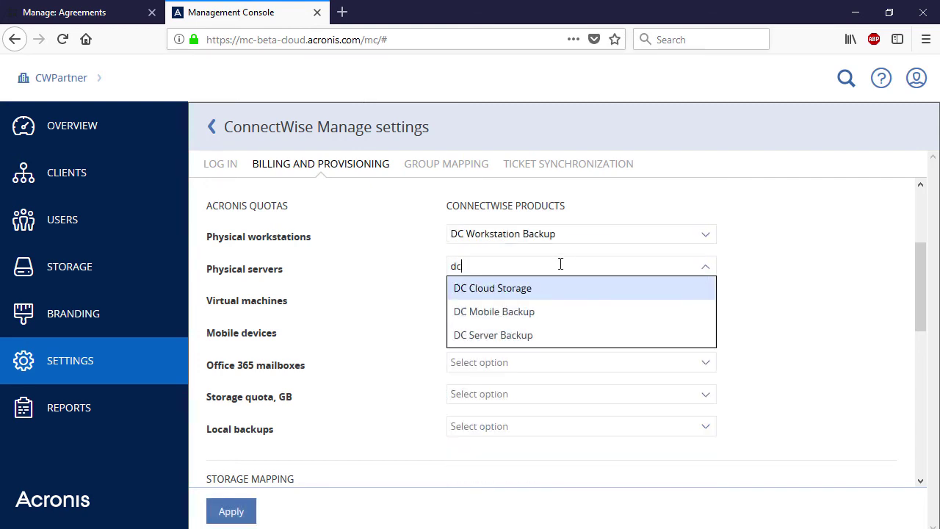
{"action": "left_click", "coordinate": [560, 335]}
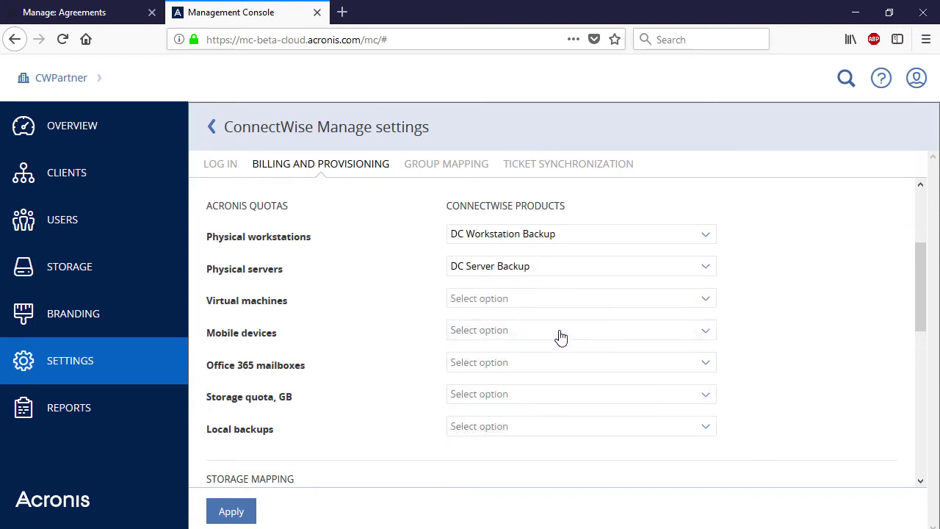
Map Mobile devices to DC Mobile Backup and Storage quota, GB to DC Cloud Storage
{"action": "left_click", "coordinate": [561, 332]}
{"action": "type", "text": "dc"}
{"action": "left_click", "coordinate": [539, 312]}
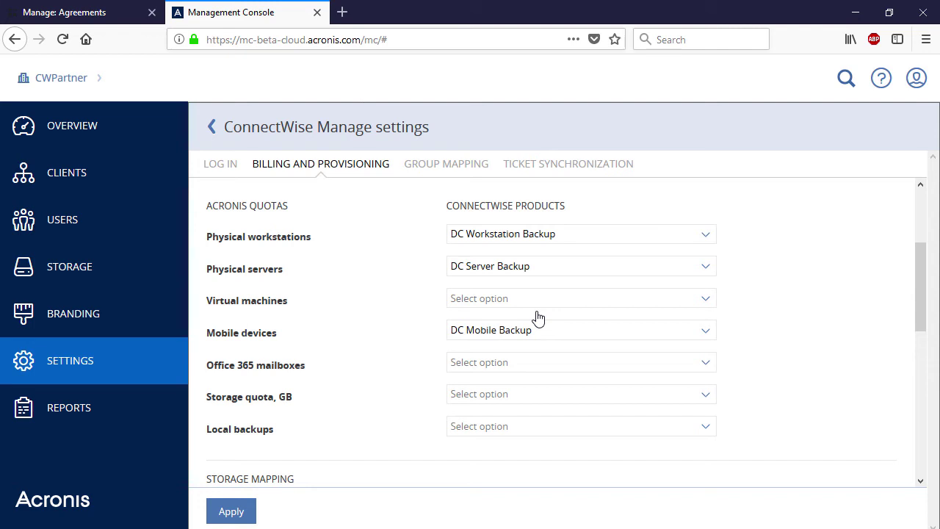
{"action": "left_click", "coordinate": [556, 394]}
{"action": "type", "text": "dc"}
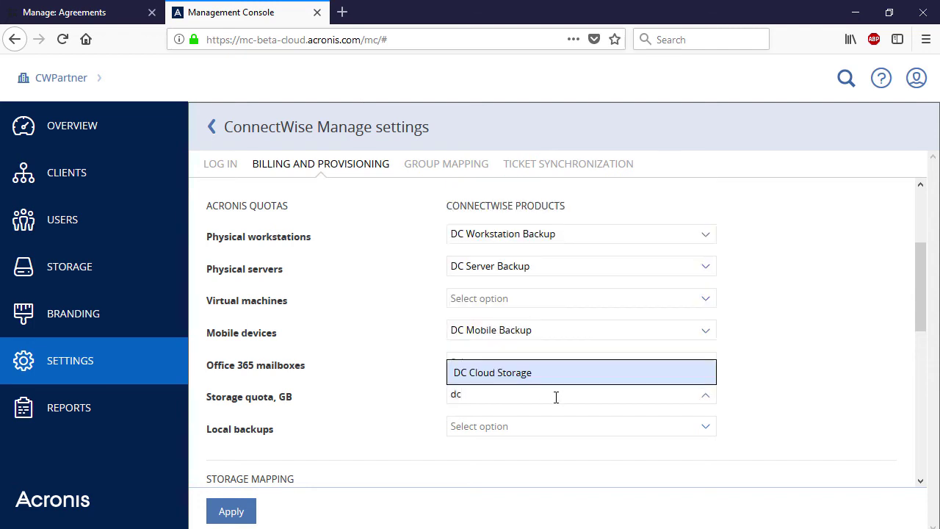
{"action": "left_click", "coordinate": [550, 380]}
{"action": "scroll", "coordinate": [783, 370], "scroll_direction": "down", "scroll_amount": 3}
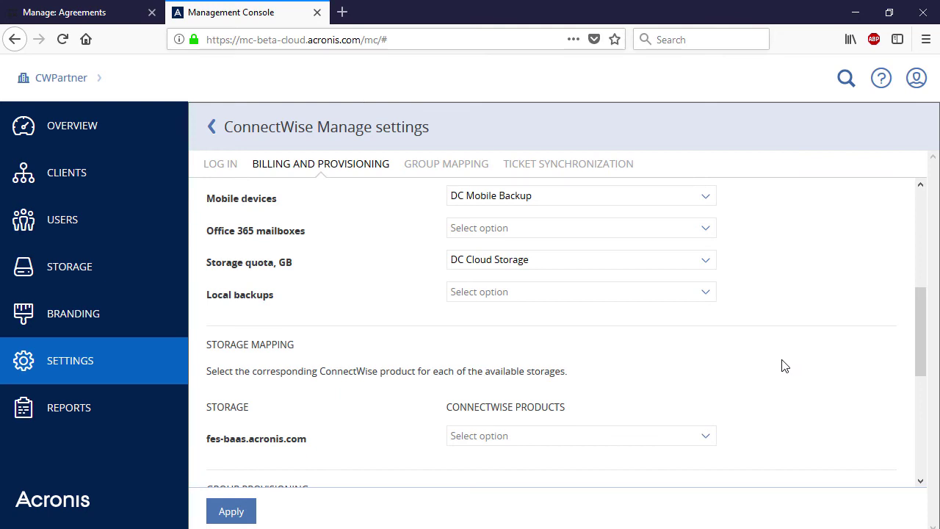
{"action": "scroll", "coordinate": [785, 365], "scroll_direction": "down", "scroll_amount": 5}
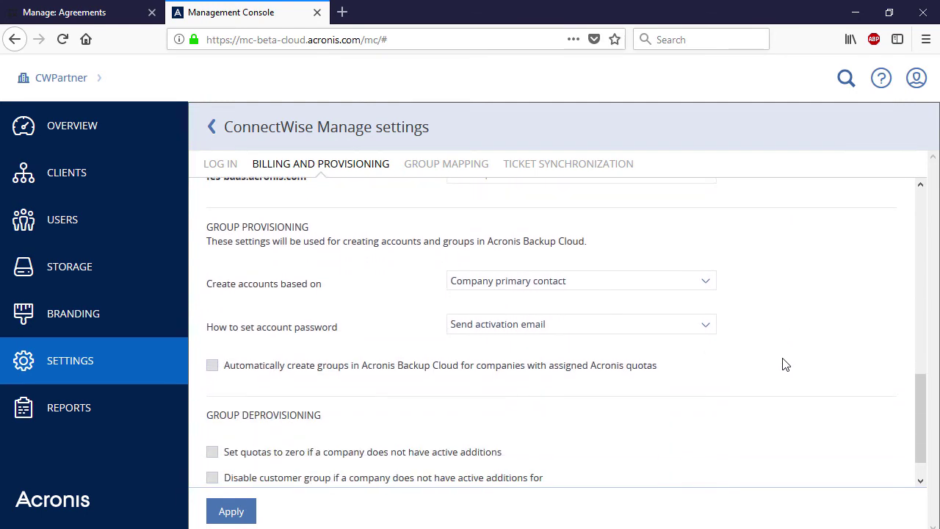
Create accounts based on the contact's email address and keep sending an activation email
{"action": "left_click", "coordinate": [711, 285]}
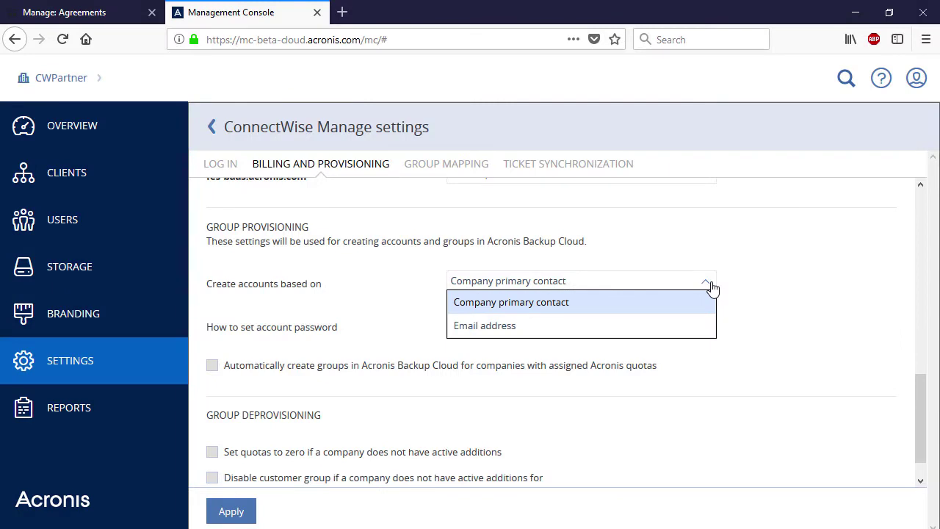
{"action": "left_click", "coordinate": [686, 325]}
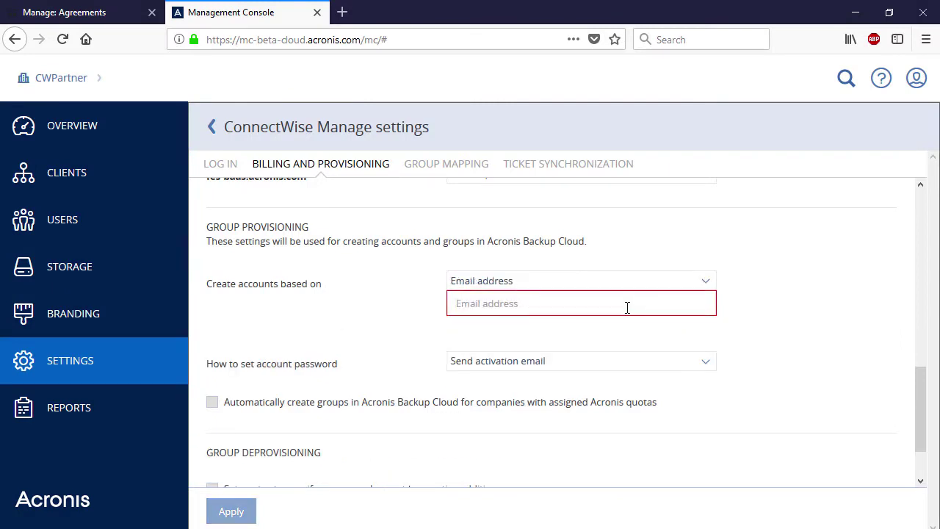
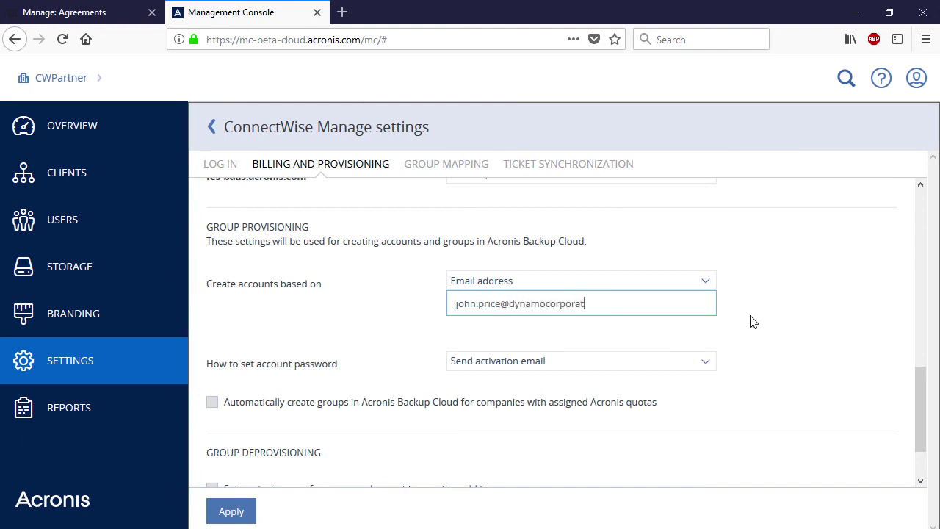
{"action": "left_click", "coordinate": [711, 373]}
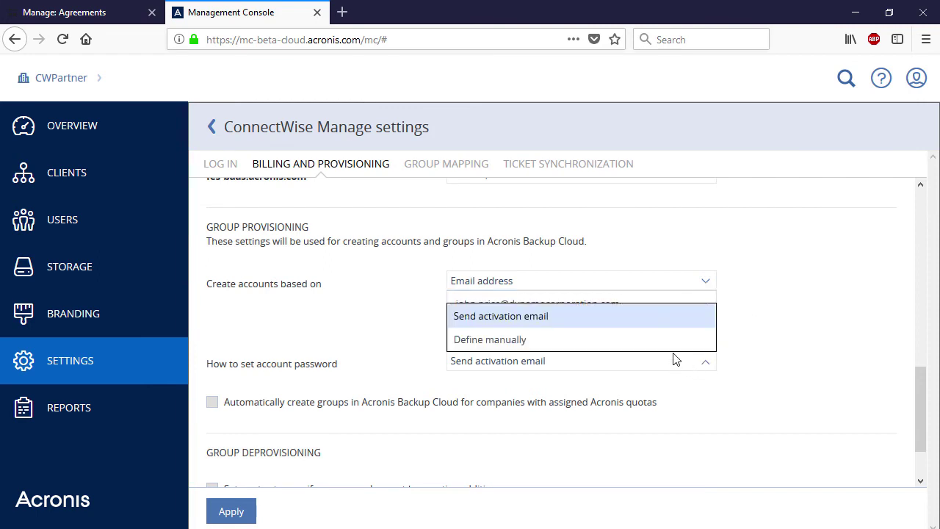
{"action": "left_click", "coordinate": [656, 322]}
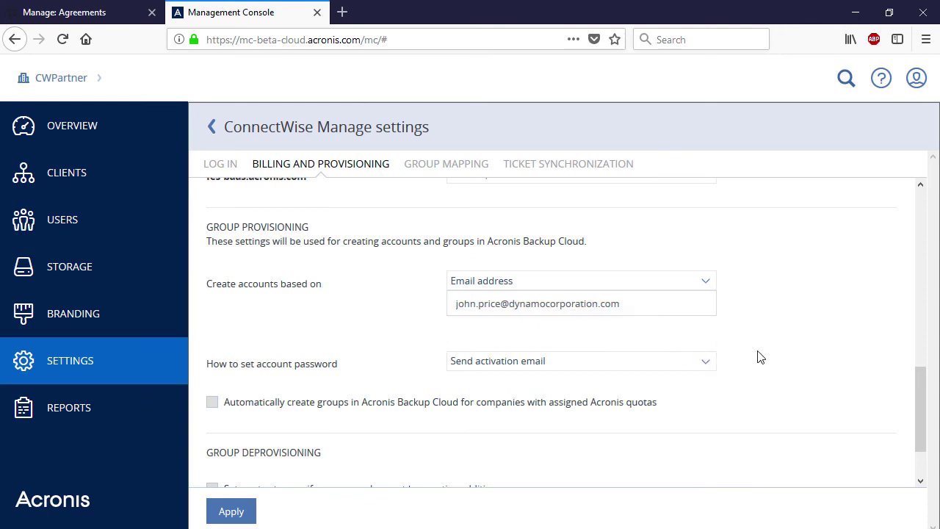
Zero the quotas for companies without active additions, apply the settings and show Group Mapping
{"action": "scroll", "coordinate": [761, 357], "scroll_direction": "down", "scroll_amount": 2}
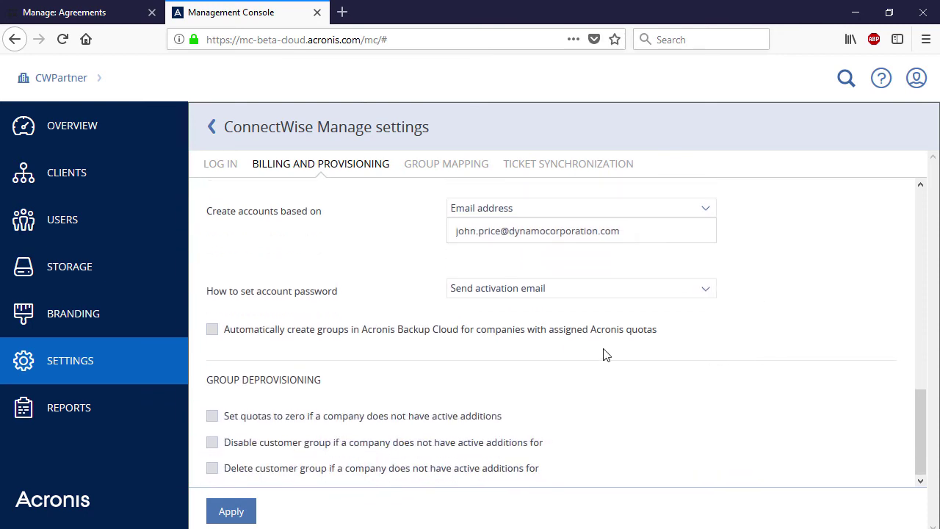
{"action": "left_click", "coordinate": [212, 416]}
{"action": "left_click", "coordinate": [237, 512]}
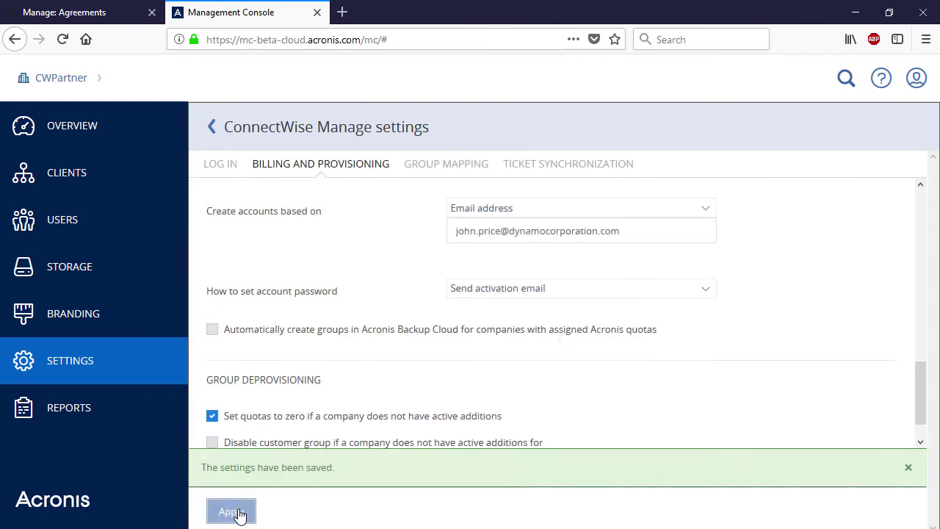
{"action": "left_click", "coordinate": [464, 173]}
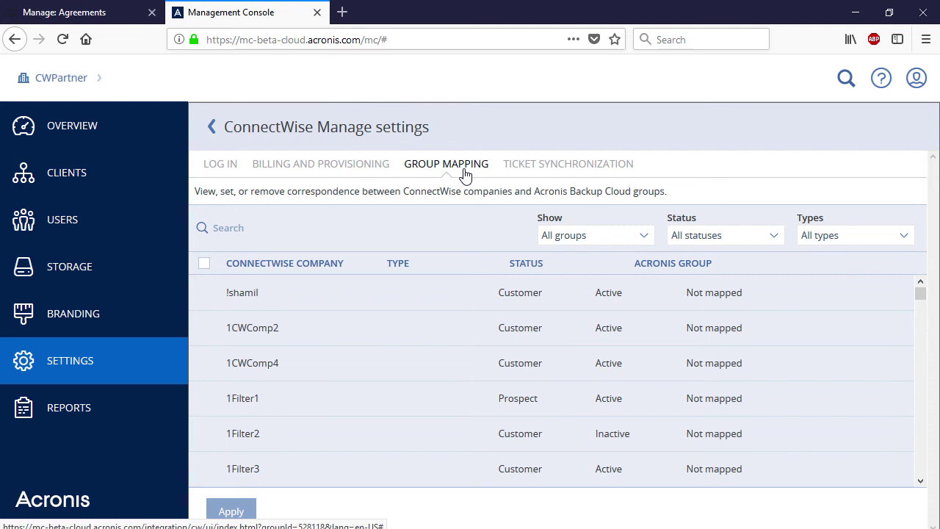
Find DynanoCorporation by searching 'dy' and start mapping it to an existing CWPartner group
{"action": "left_click", "coordinate": [343, 229]}
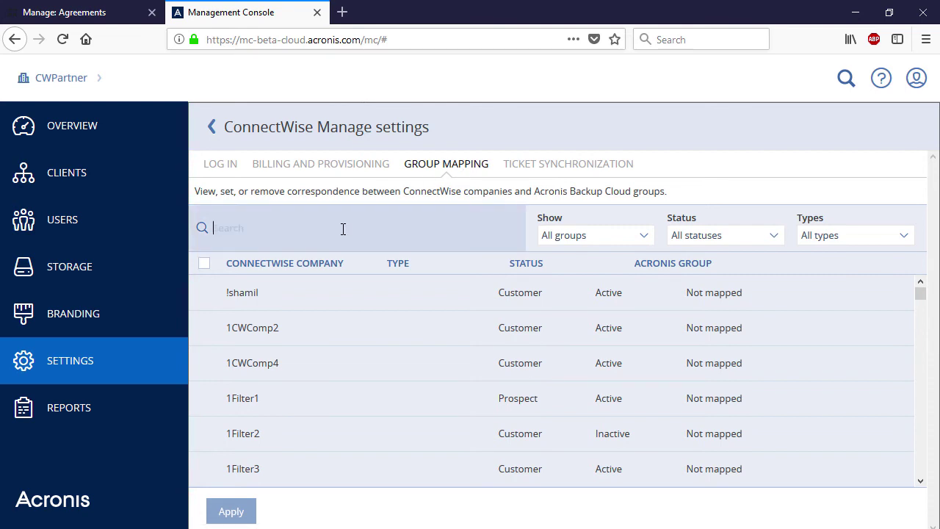
{"action": "type", "text": "dy"}
{"action": "left_click", "coordinate": [311, 287]}
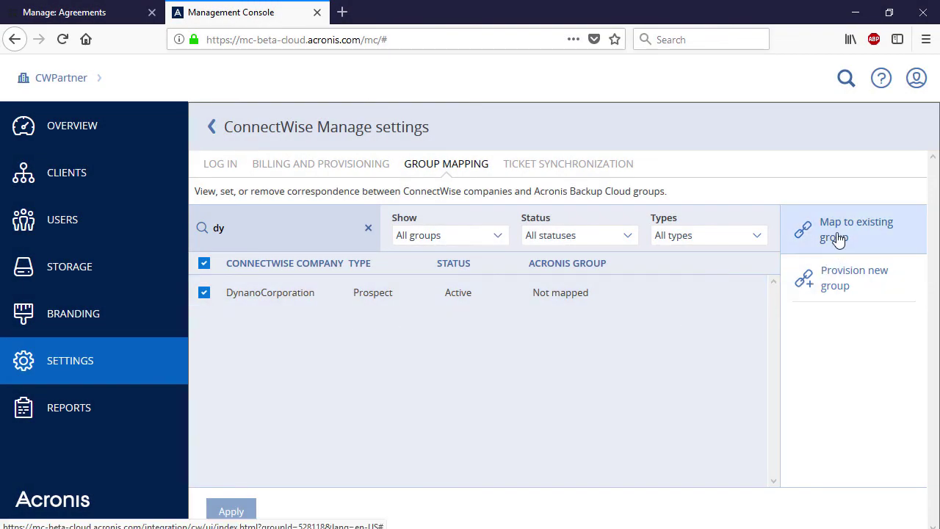
{"action": "left_click", "coordinate": [838, 240]}
{"action": "left_click", "coordinate": [760, 302]}
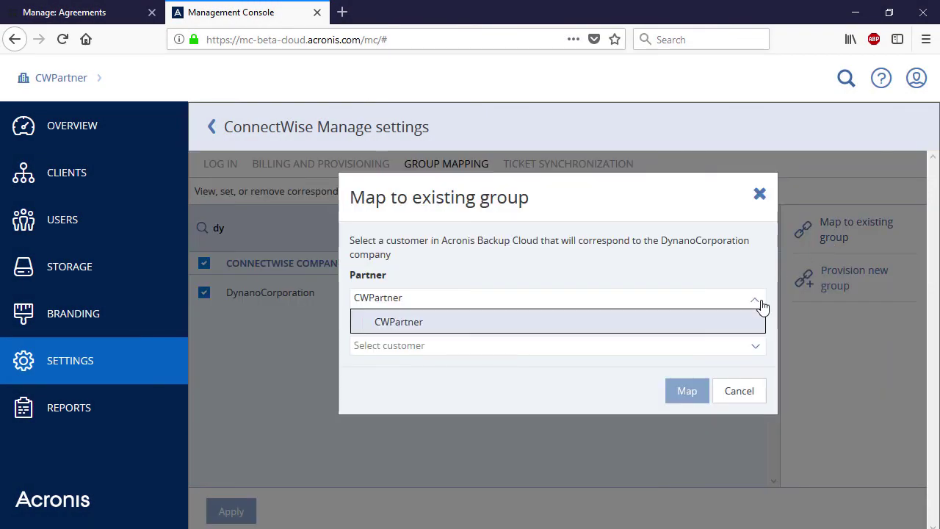
{"action": "left_click", "coordinate": [747, 321]}
Map DynanoCorporation to the Dynamo Corporation customer group and save the change
{"action": "left_click", "coordinate": [757, 347]}
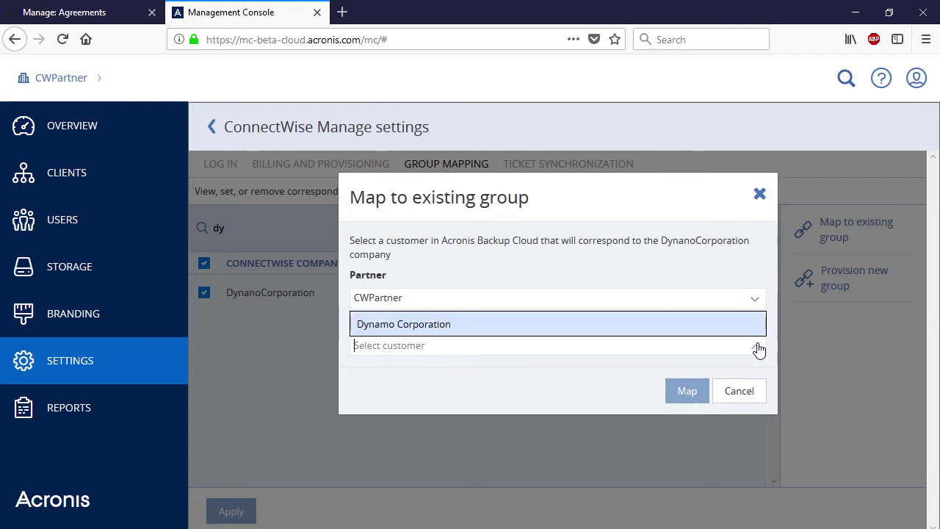
{"action": "left_click", "coordinate": [723, 330]}
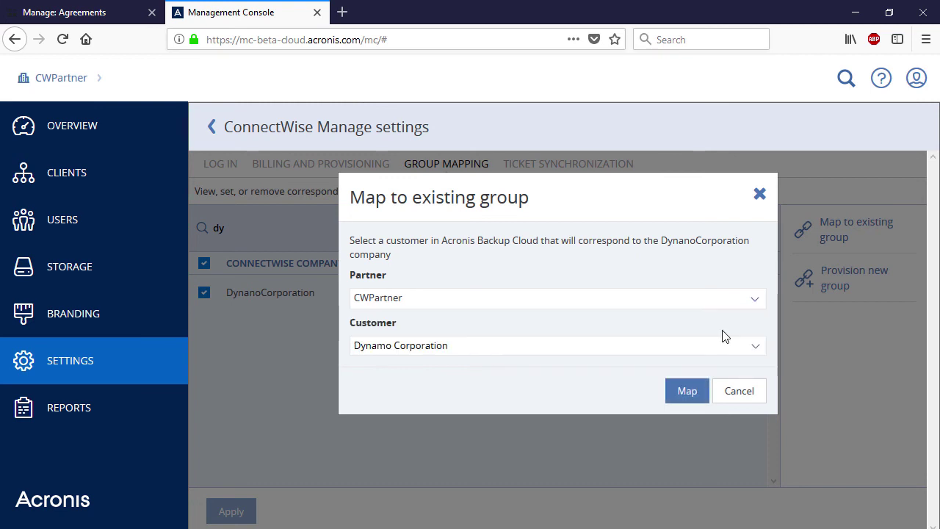
{"action": "left_click", "coordinate": [691, 393]}
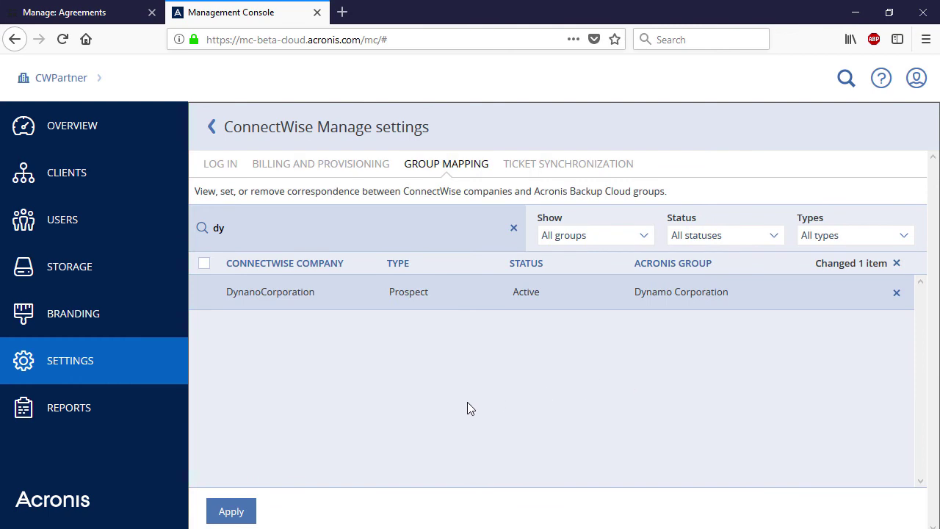
{"action": "left_click", "coordinate": [228, 511]}
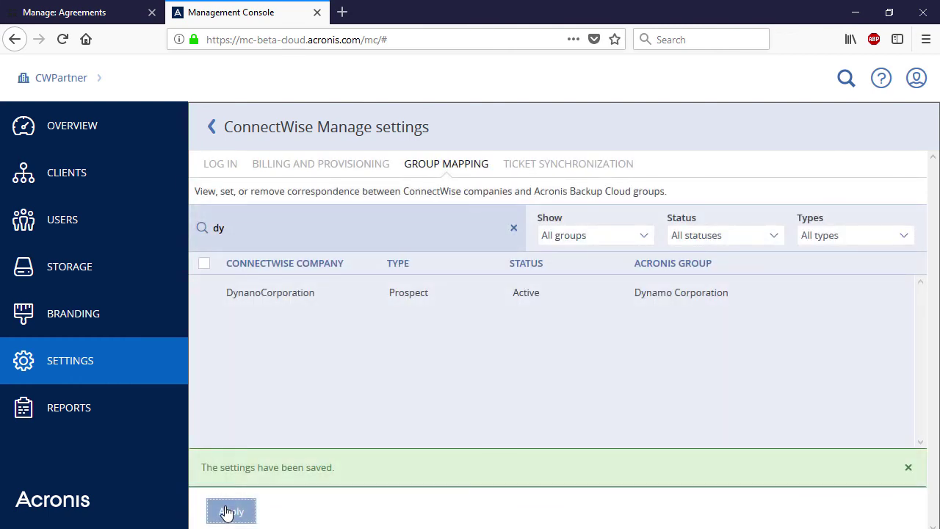
{"action": "left_click", "coordinate": [576, 169]}
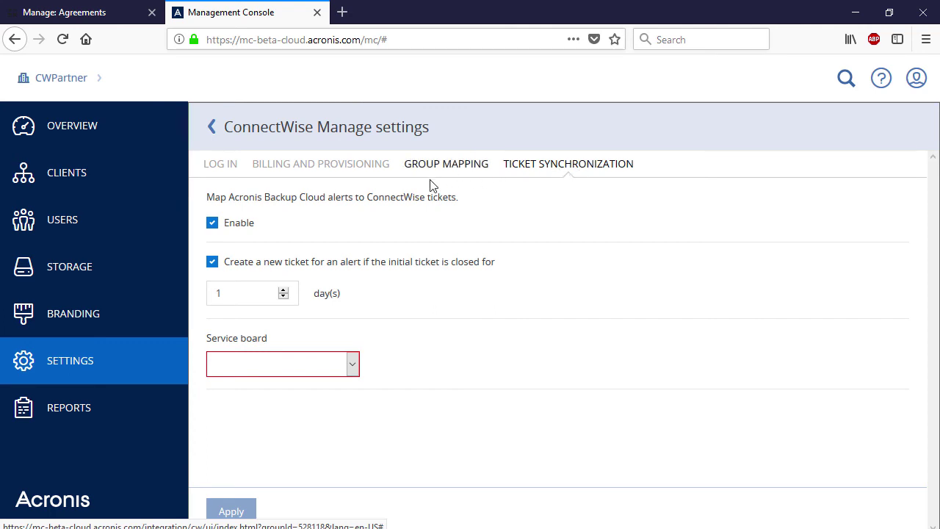
Enable ticket synchronization with new-ticket creation for reclosed alerts within 2 days
{"action": "left_click", "coordinate": [218, 229]}
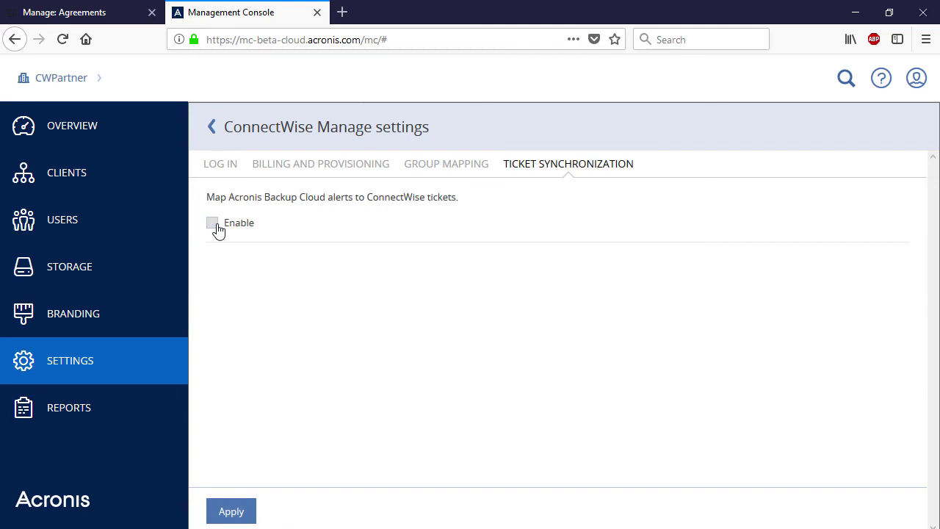
{"action": "left_click", "coordinate": [217, 230]}
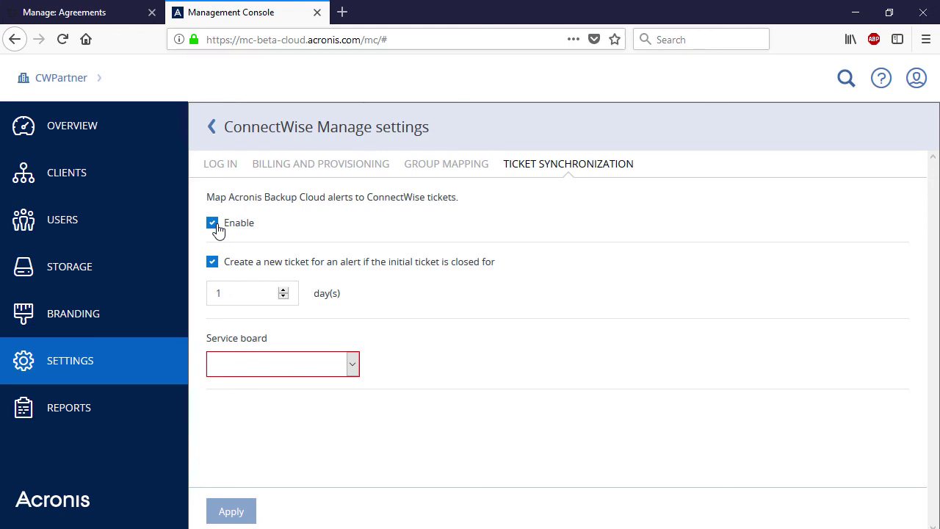
{"action": "left_click", "coordinate": [213, 263]}
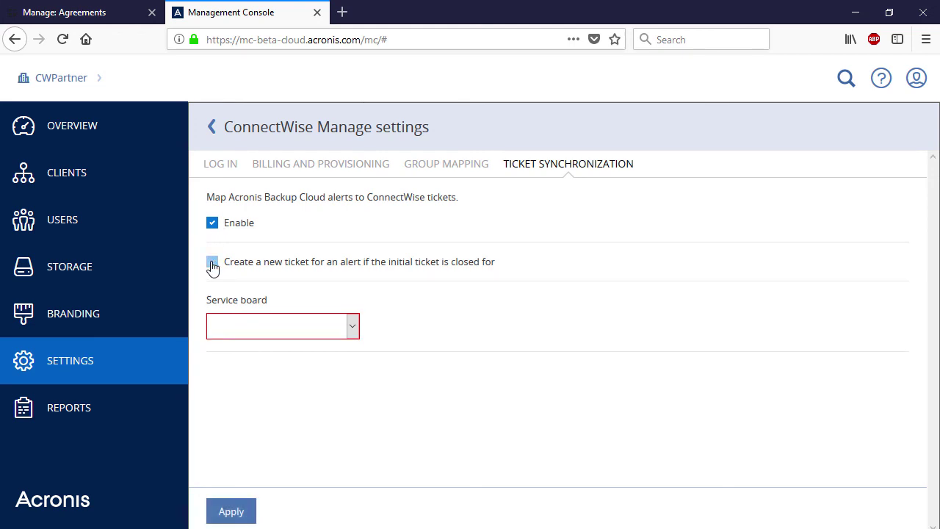
{"action": "left_click", "coordinate": [212, 263]}
{"action": "left_click", "coordinate": [283, 290]}
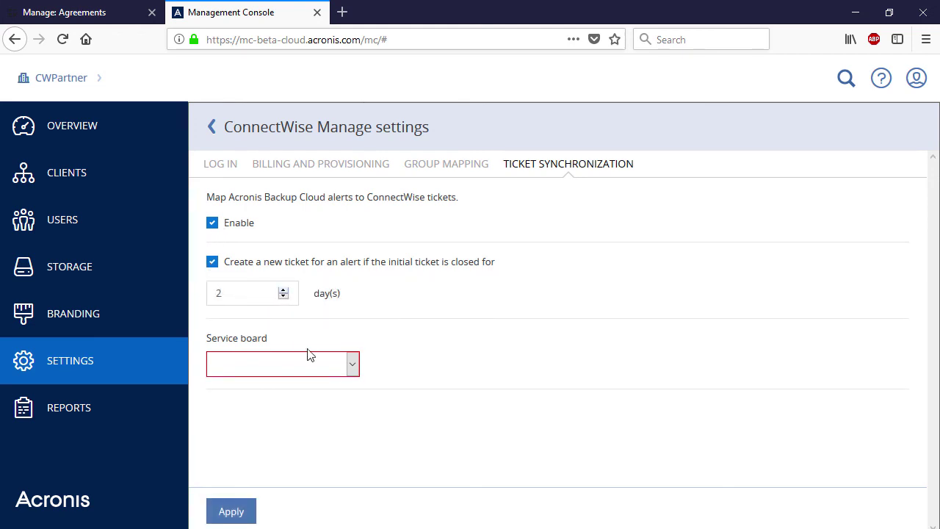
Choose Professional Services as the service board, apply, and return to the integrations overview
{"action": "left_click", "coordinate": [353, 365]}
{"action": "left_click", "coordinate": [328, 402]}
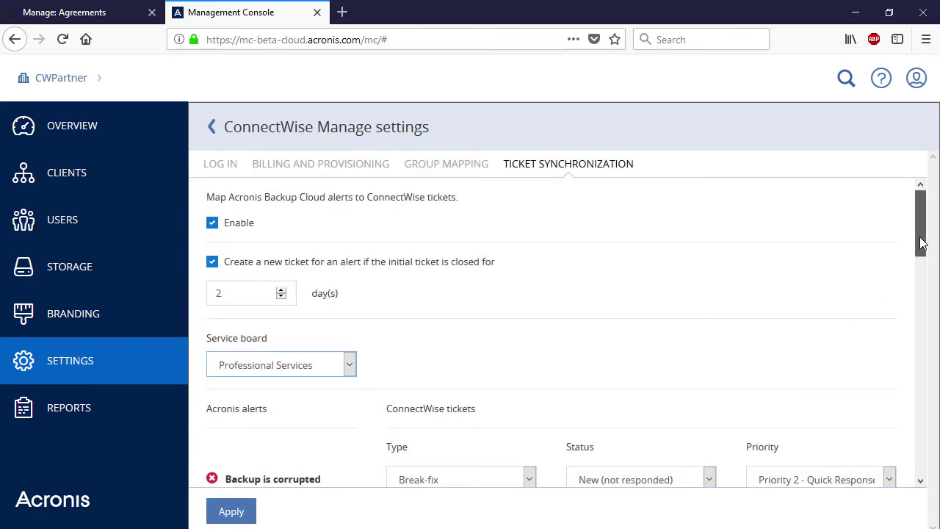
{"action": "left_click_drag", "start_coordinate": [919, 242], "coordinate": [931, 292]}
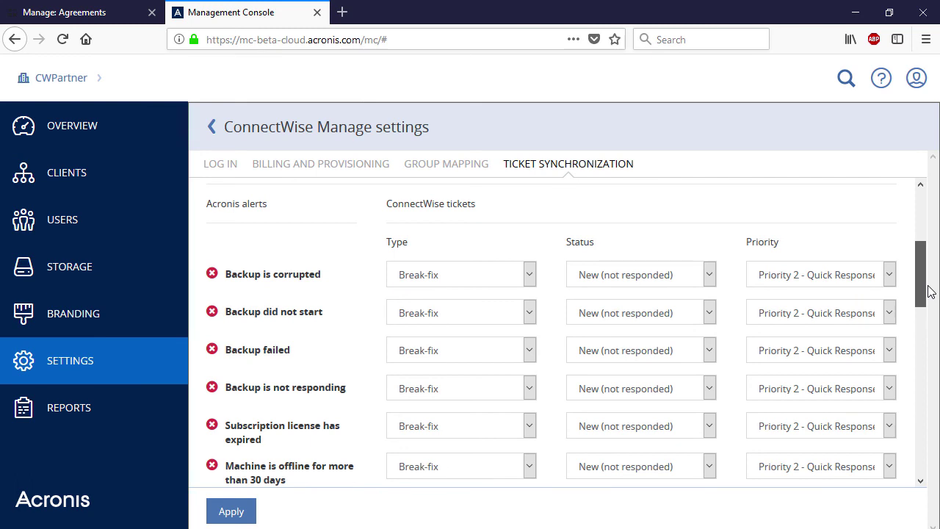
{"action": "left_click_drag", "start_coordinate": [930, 292], "coordinate": [931, 415]}
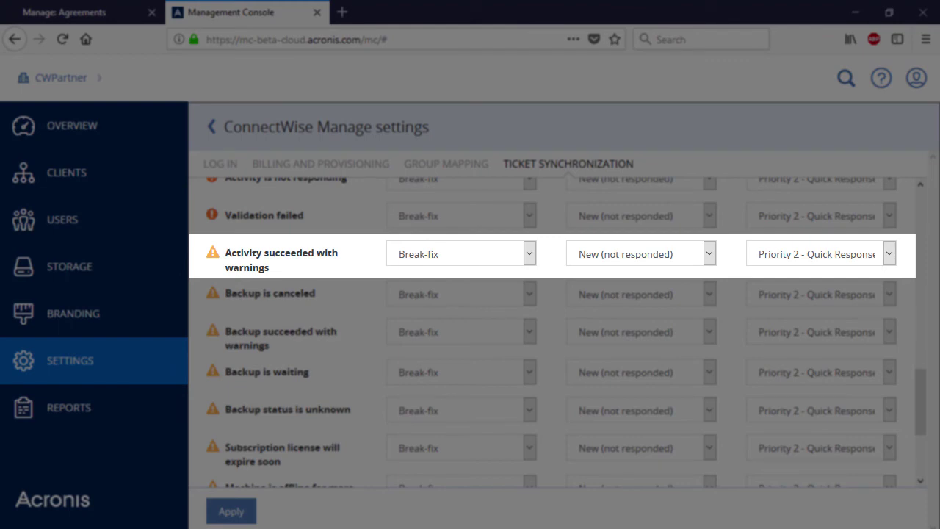
{"action": "scroll", "coordinate": [550, 325], "scroll_direction": "down", "scroll_amount": 4}
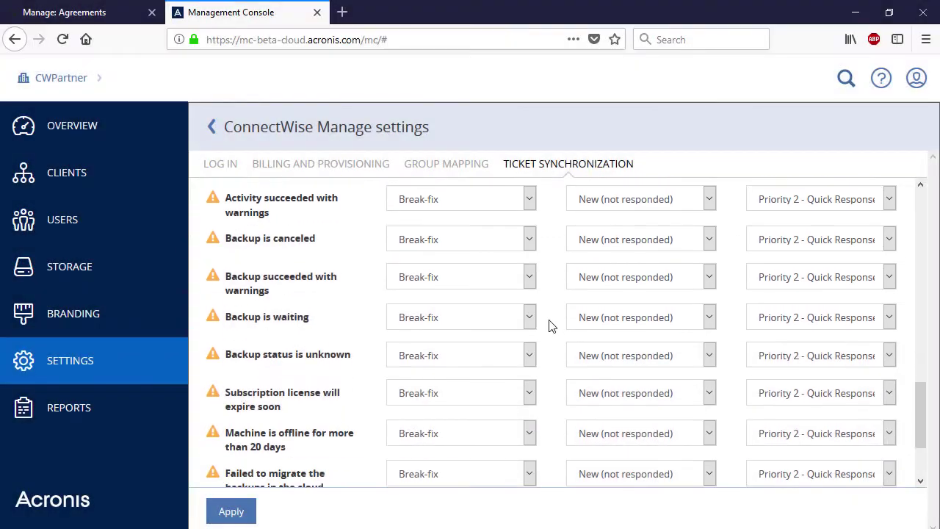
{"action": "scroll", "coordinate": [550, 325], "scroll_direction": "up", "scroll_amount": 2}
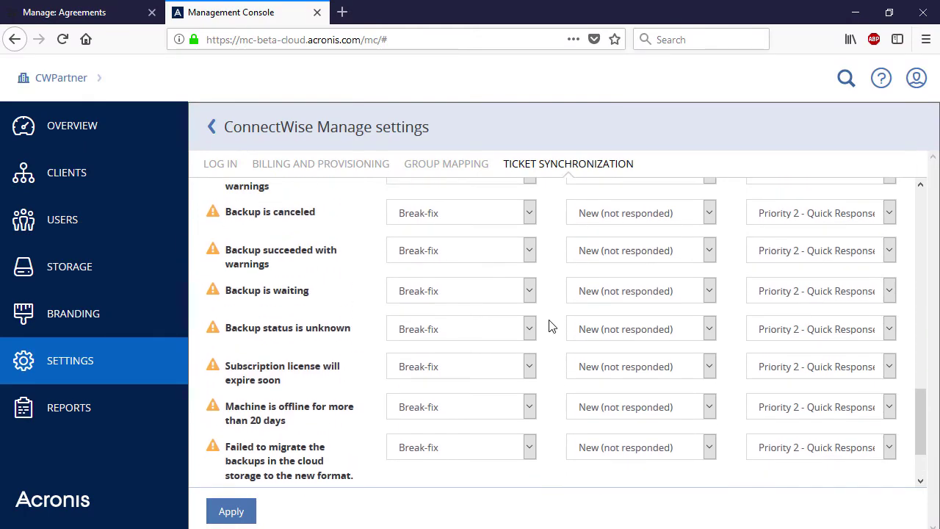
{"action": "left_click", "coordinate": [230, 512]}
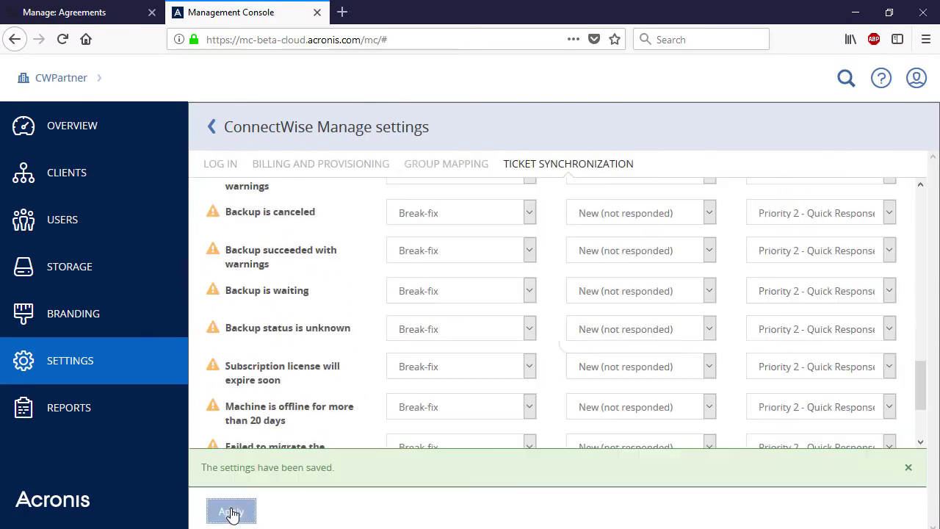
{"action": "left_click", "coordinate": [216, 132]}
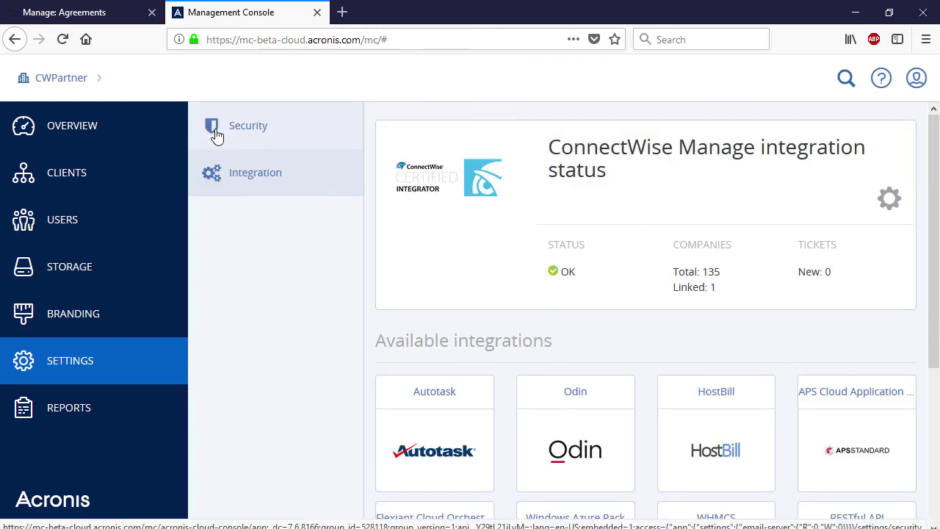
Open Dynamo Corporation's backup service and back up ru-gmbh-057.corp.acronis.com immediately
{"action": "left_click", "coordinate": [125, 180]}
{"action": "left_click", "coordinate": [307, 209]}
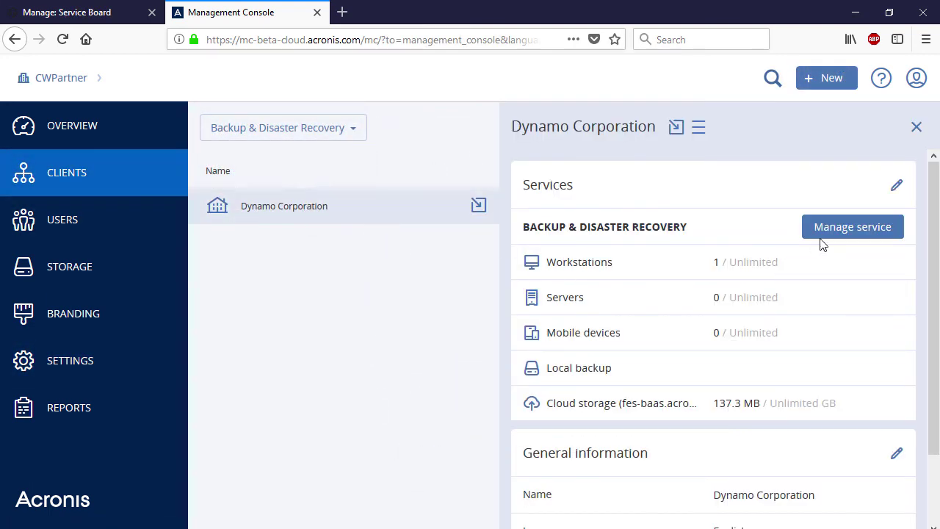
{"action": "left_click", "coordinate": [833, 234]}
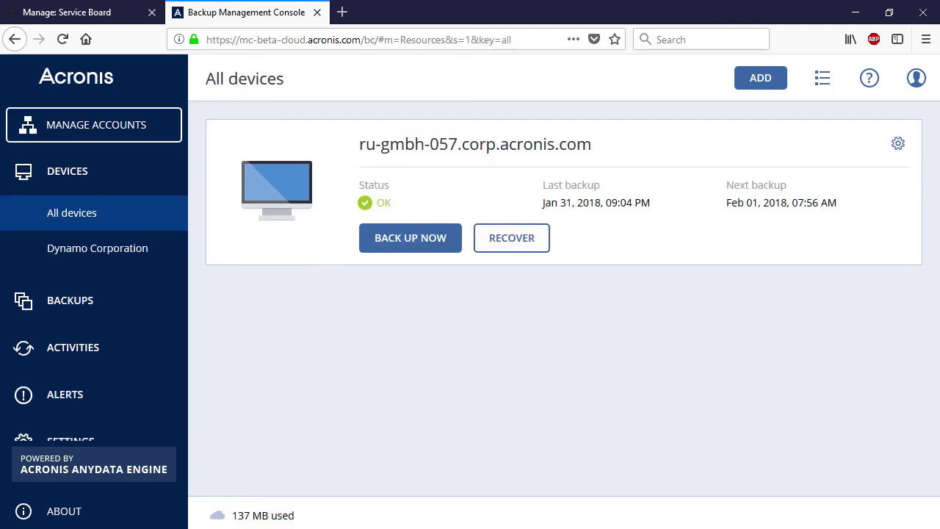
{"action": "left_click", "coordinate": [409, 240]}
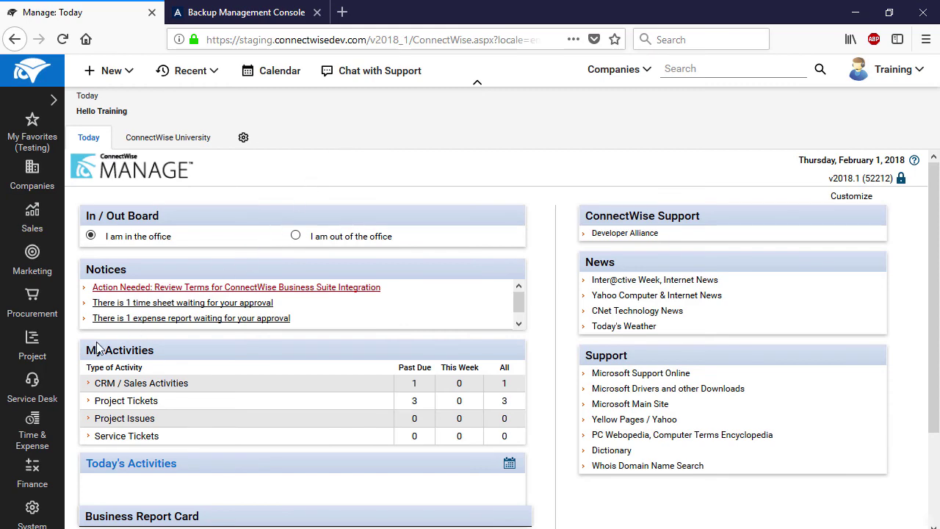
Filter the Service Board by company 'dyna' to find DynanoCorporation's Backup failed ticket #2622
{"action": "left_click", "coordinate": [34, 382]}
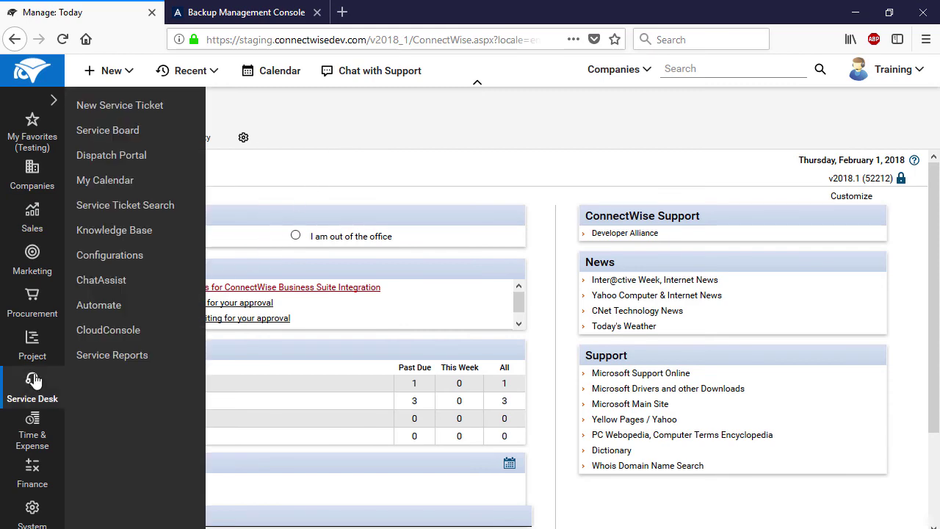
{"action": "left_click", "coordinate": [131, 133]}
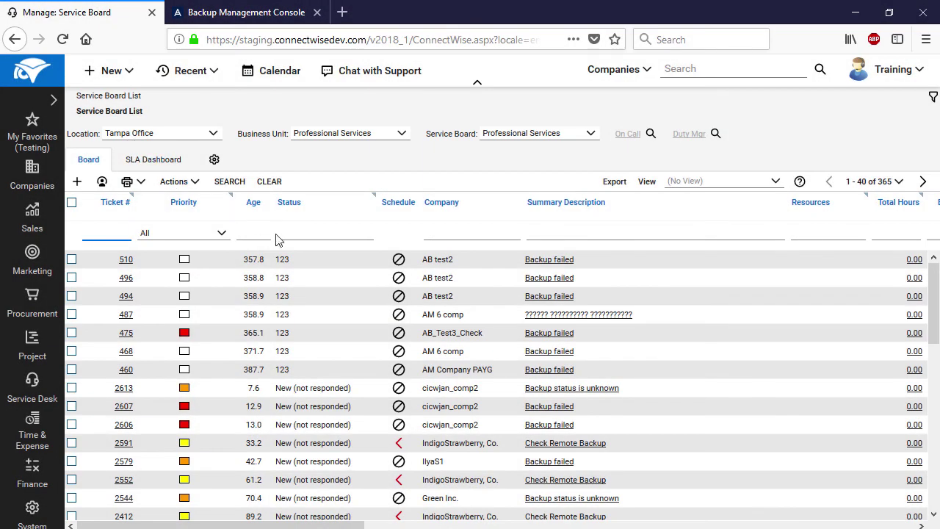
{"action": "left_click", "coordinate": [447, 234]}
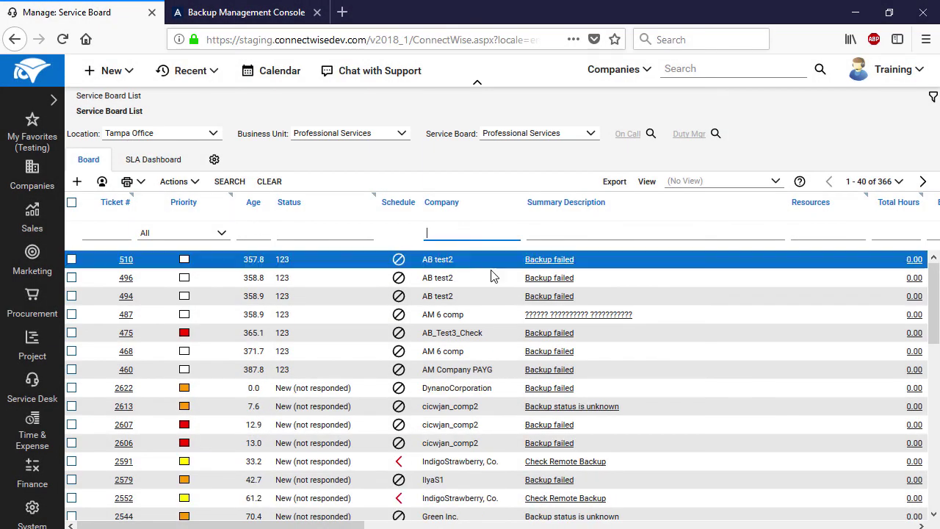
{"action": "type", "text": "dyna"}
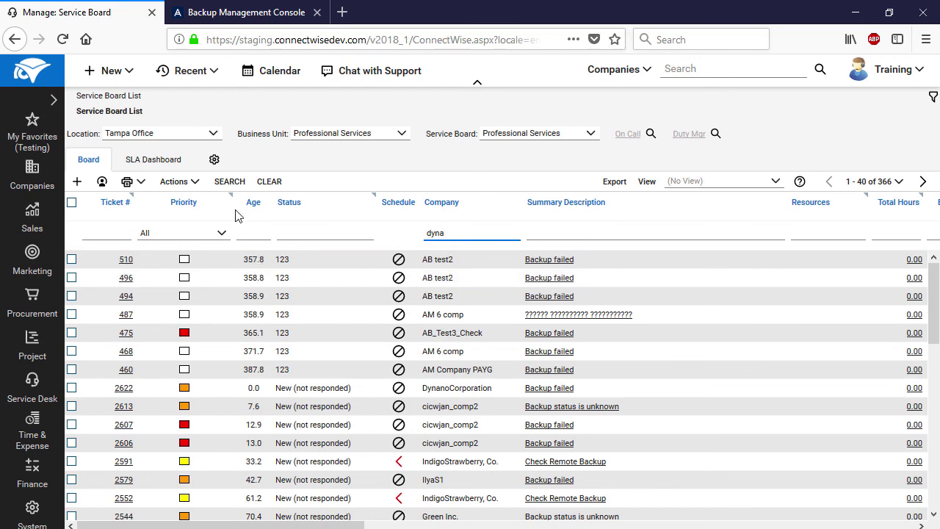
{"action": "left_click", "coordinate": [228, 183]}
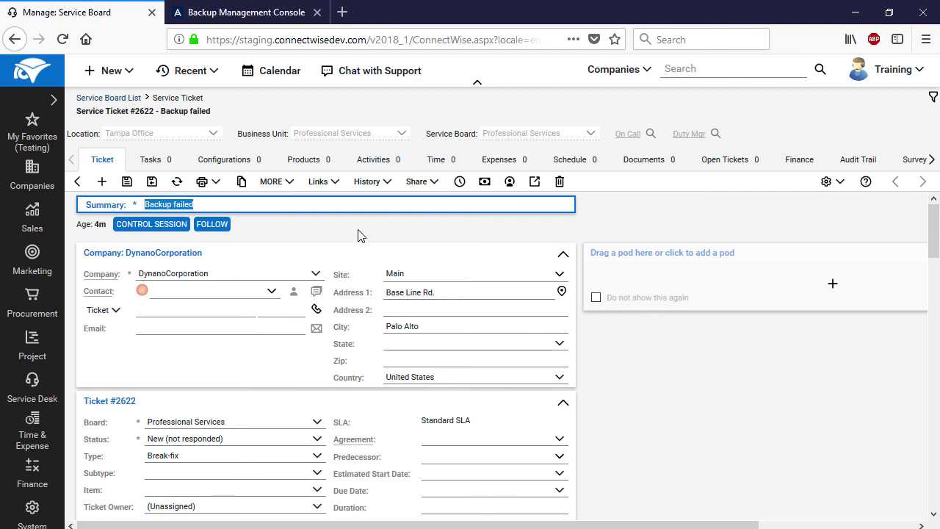
{"action": "scroll", "coordinate": [360, 235], "scroll_direction": "down", "scroll_amount": 3}
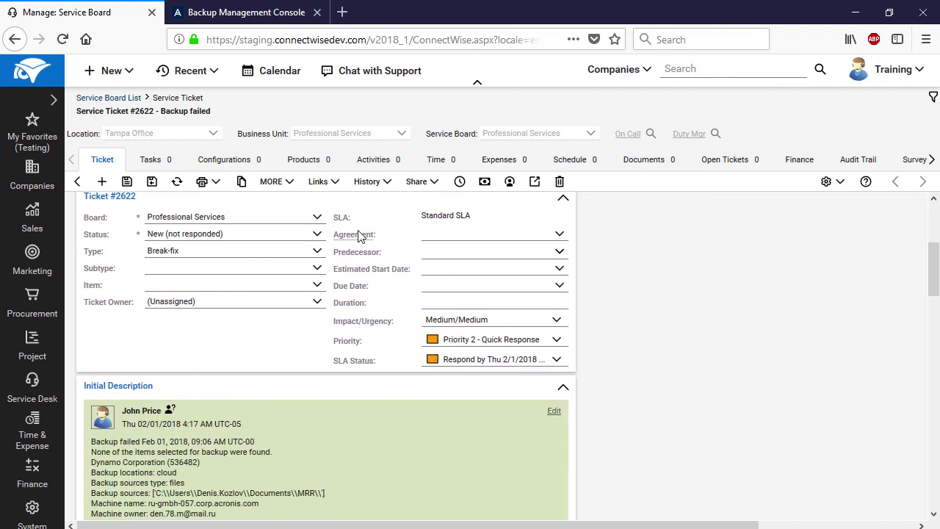
{"action": "scroll", "coordinate": [360, 235], "scroll_direction": "down", "scroll_amount": 3}
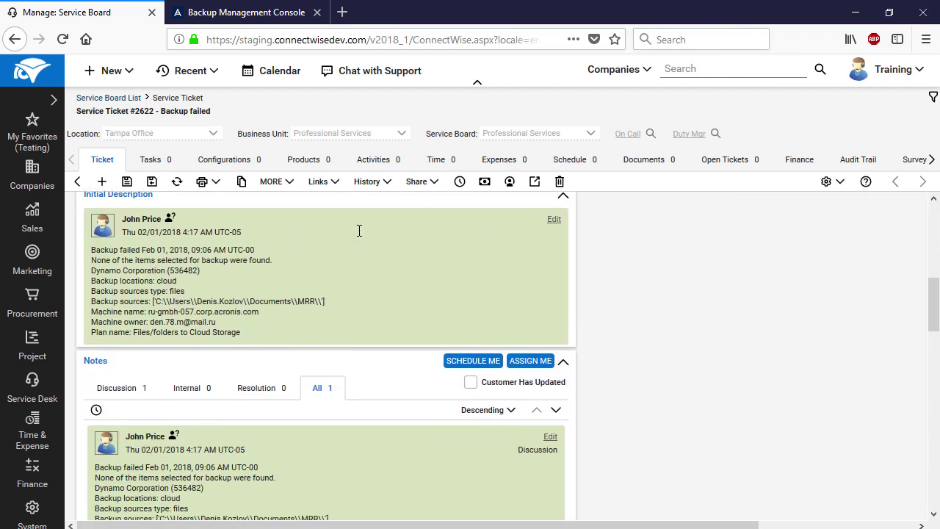